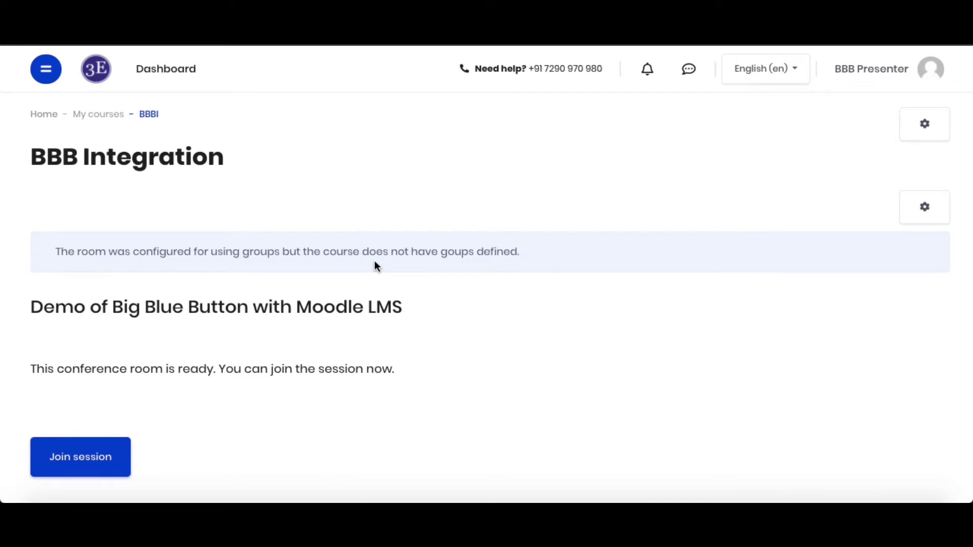
# - Open the BBB Integration course from the dashboard and look over its conference room and recordings
pyautogui.scroll(-3, 375, 262)
pyautogui.scroll(3, 375, 262)
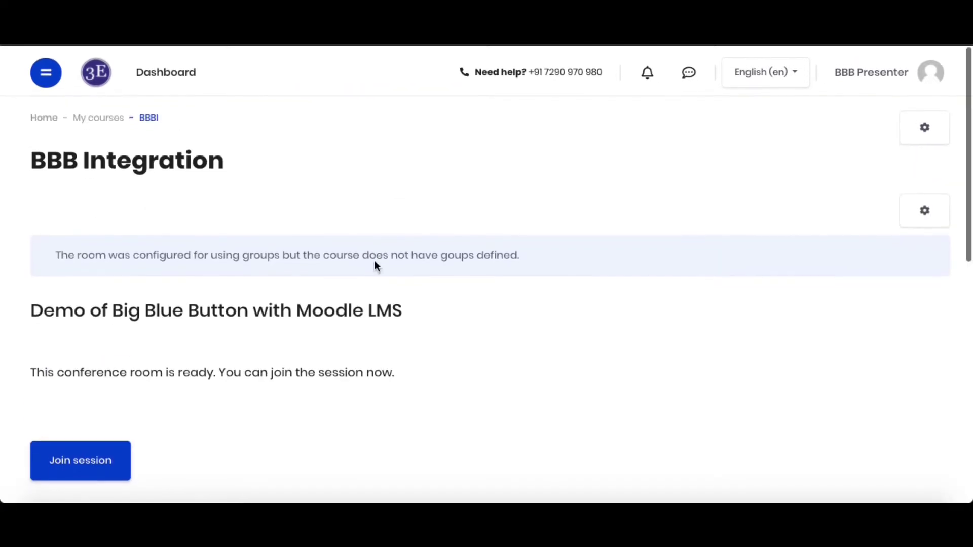
pyautogui.click(158, 68)
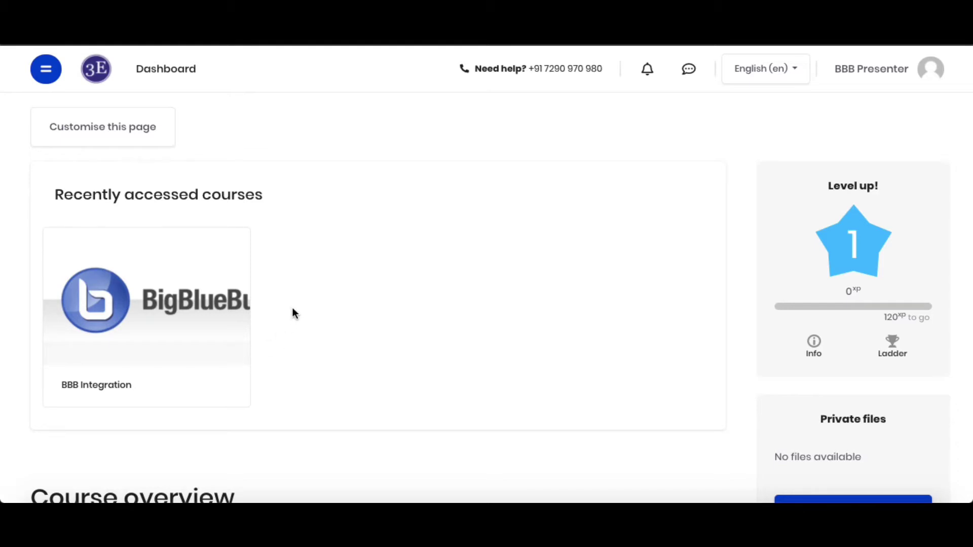
pyautogui.click(135, 318)
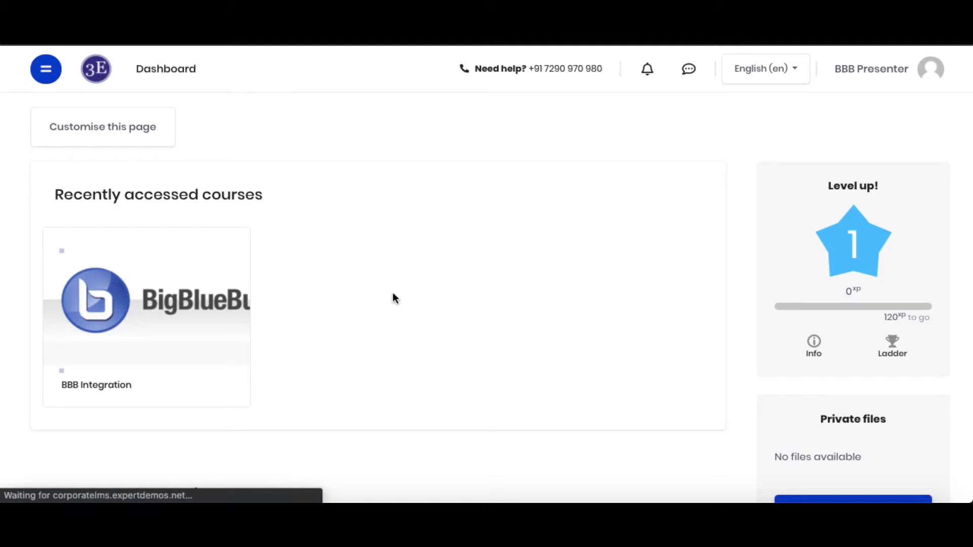
pyautogui.scroll(-2, 394, 293)
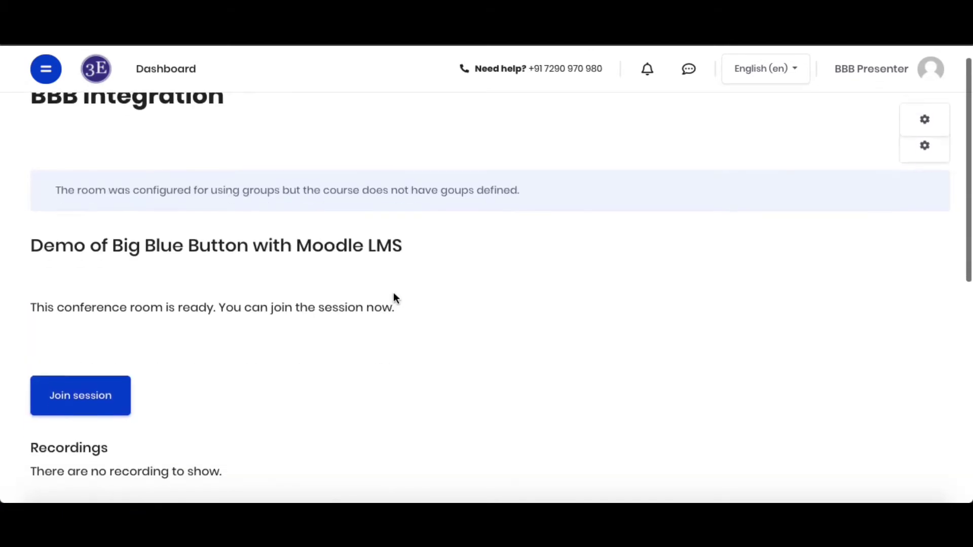
pyautogui.scroll(-1, 393, 293)
pyautogui.scroll(-2, 393, 298)
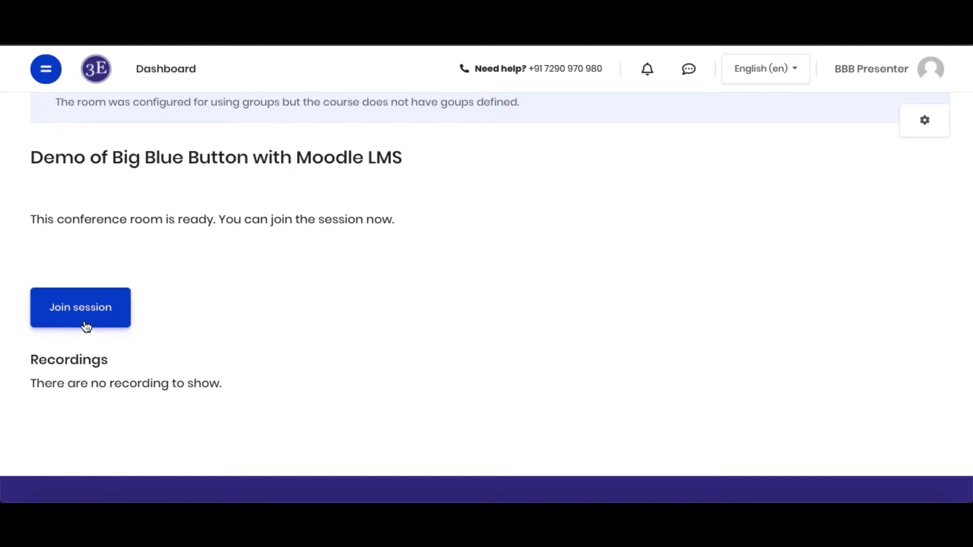
# - Open the conference room's settings for editing and check the available instance types, keeping Room/Activity with recordings
pyautogui.scroll(3, 611, 202)
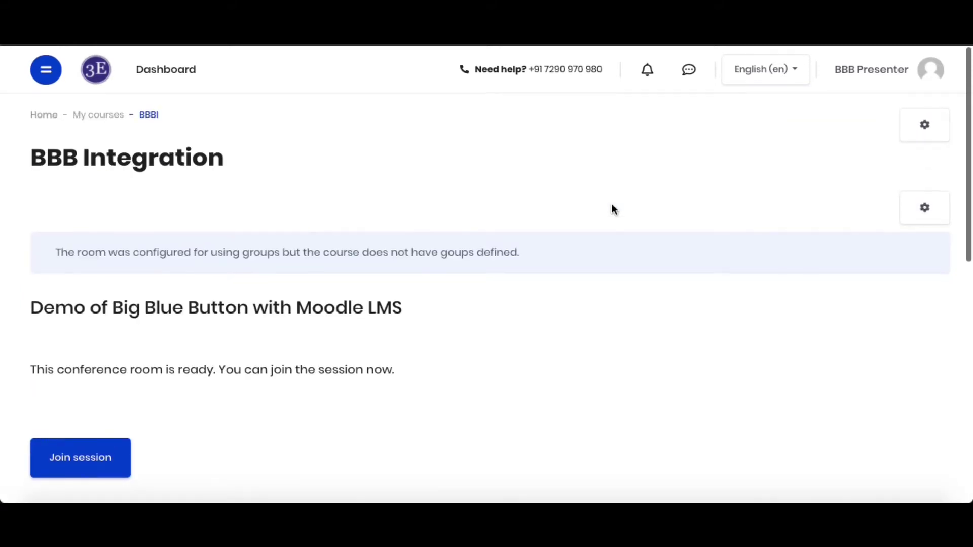
pyautogui.click(918, 215)
pyautogui.click(875, 251)
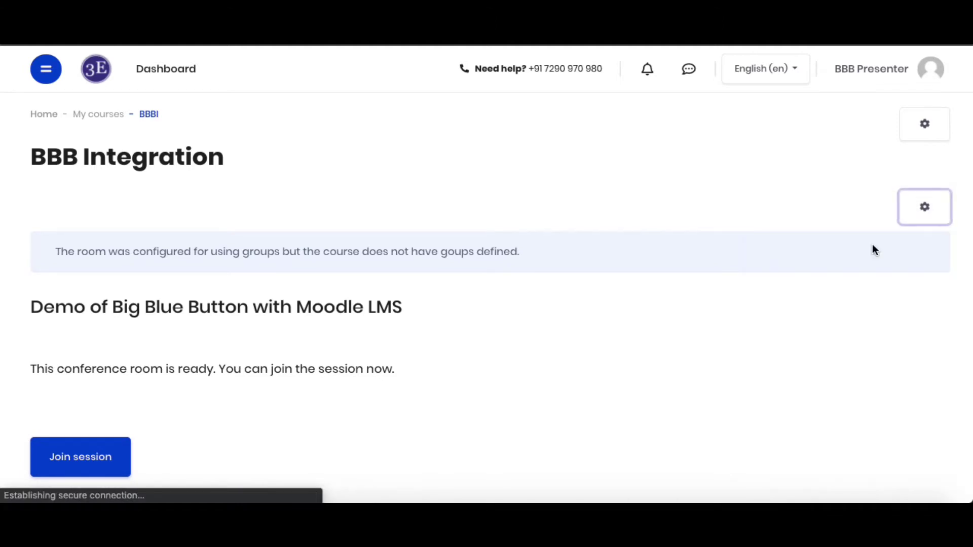
pyautogui.scroll(-2, 527, 282)
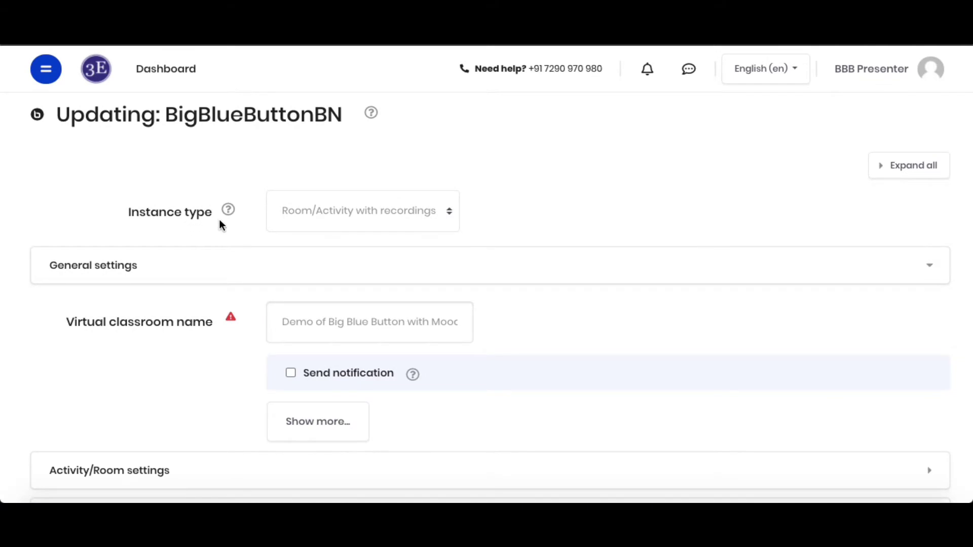
pyautogui.click(397, 215)
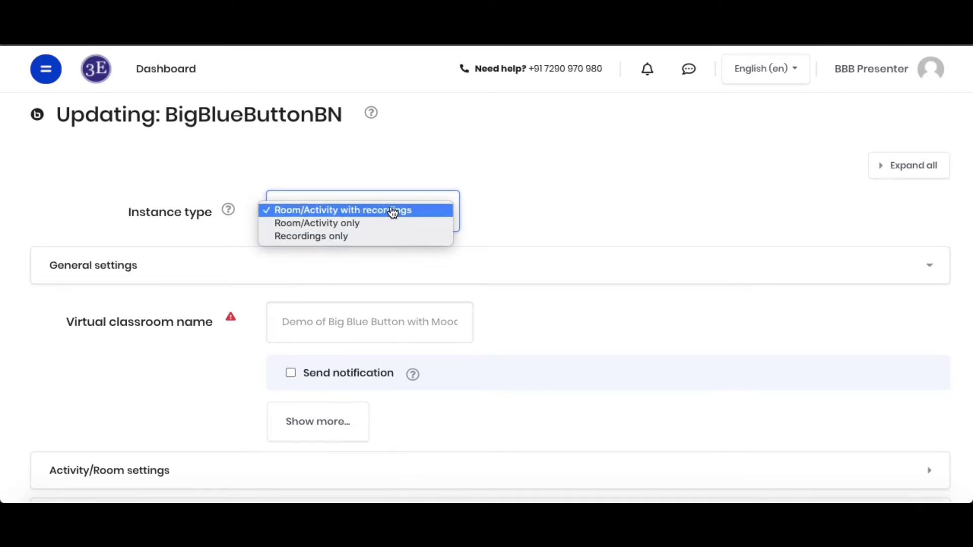
pyautogui.click(530, 203)
# - Show the additional general settings of the virtual classroom, including its description
pyautogui.scroll(-1, 503, 351)
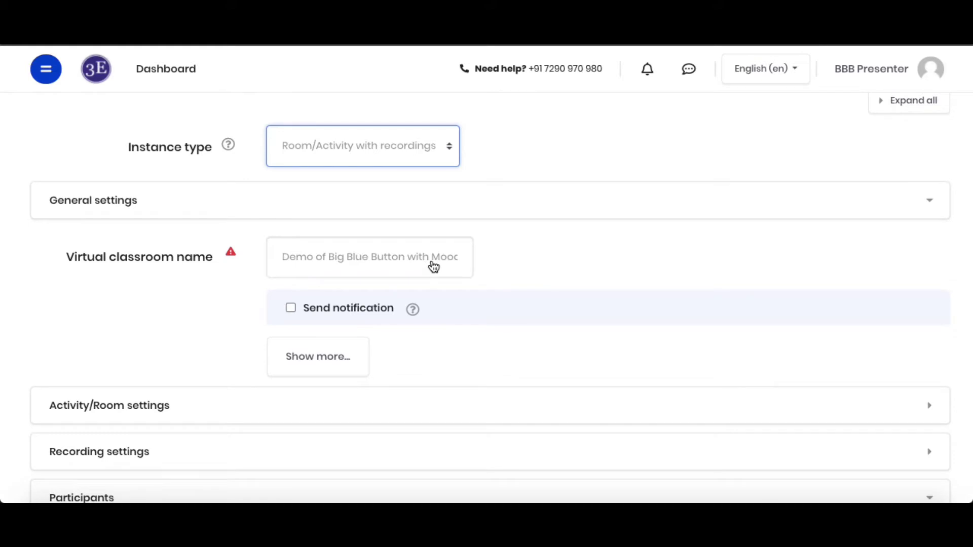
pyautogui.scroll(-3, 429, 339)
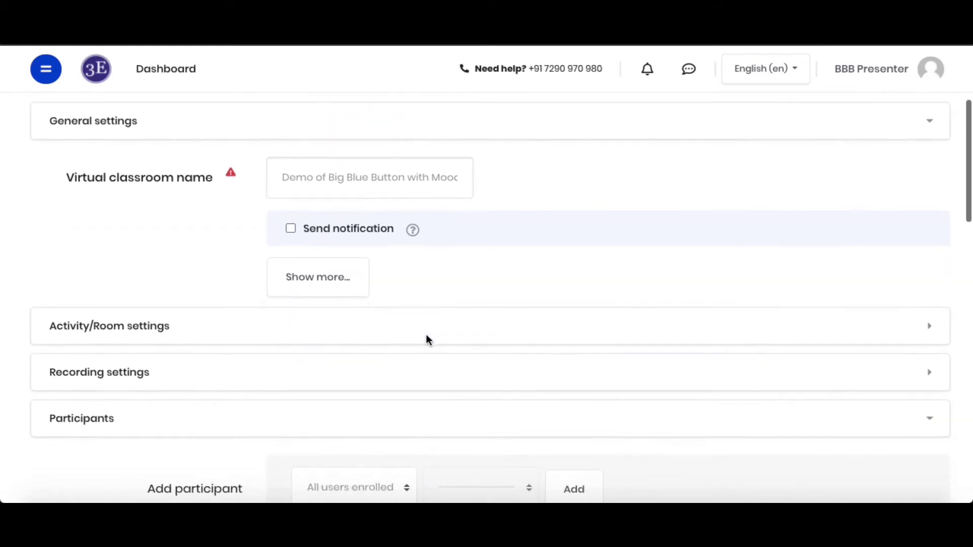
pyautogui.click(335, 207)
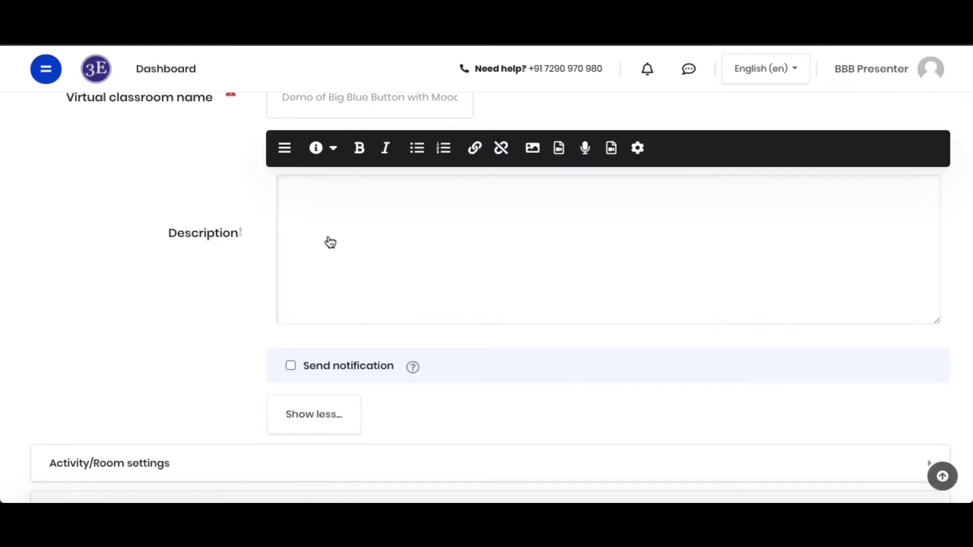
# - Expand the Activity/Room settings and examine the welcome message, wait for moderator and session recording options
pyautogui.scroll(-5, 174, 331)
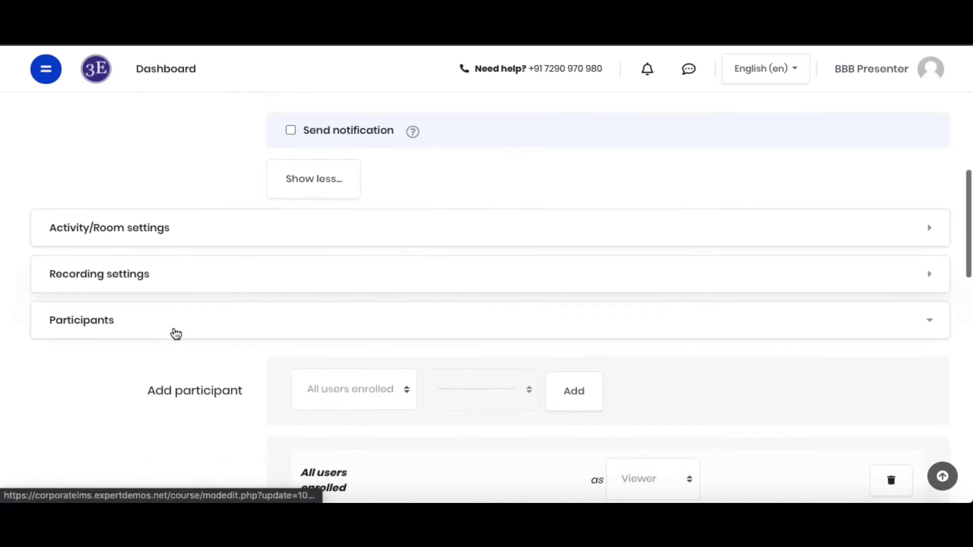
pyautogui.click(185, 228)
pyautogui.scroll(-2, 248, 357)
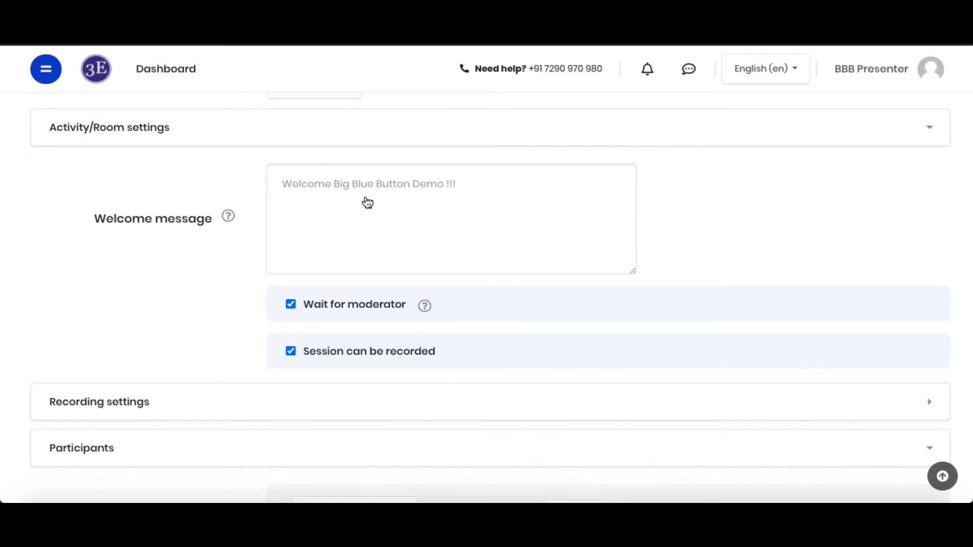
pyautogui.scroll(-2, 324, 315)
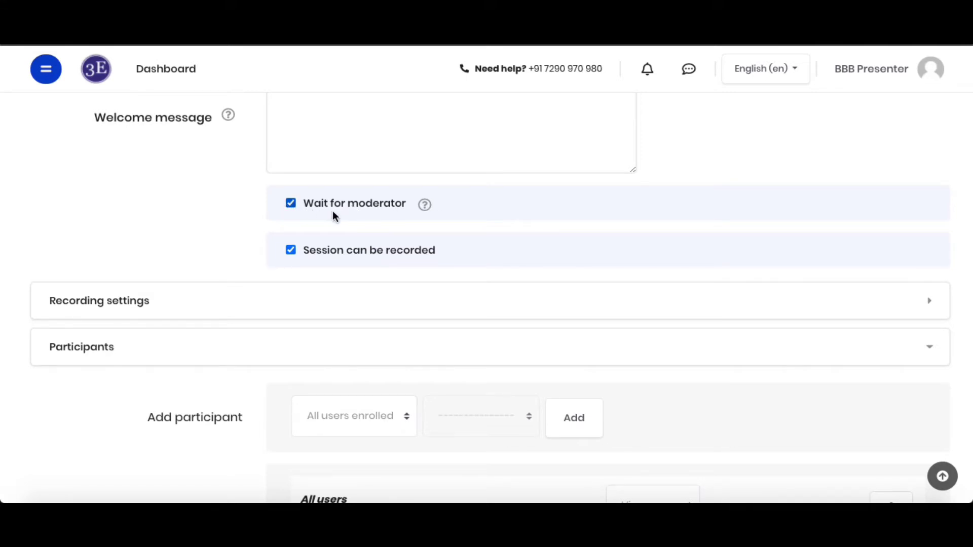
pyautogui.scroll(-2, 378, 282)
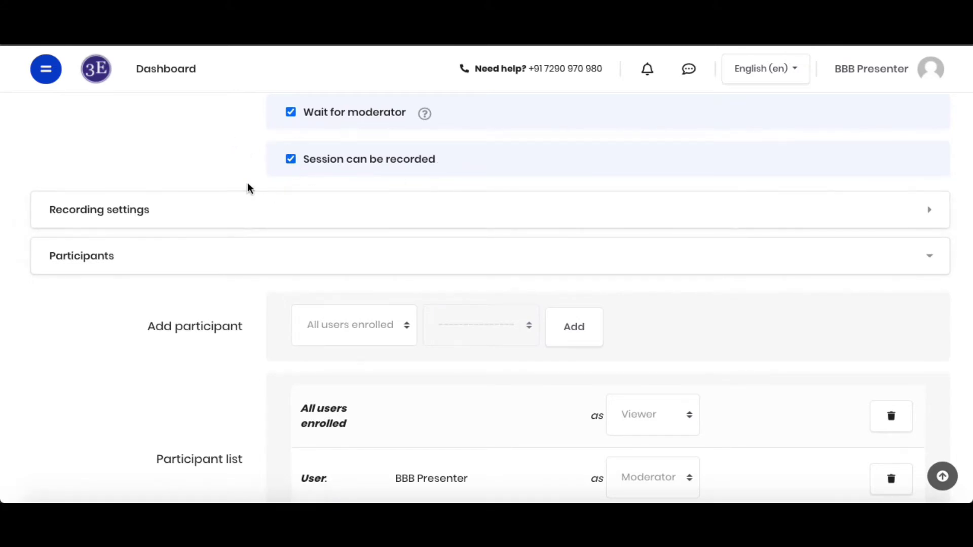
# - Expand the recording settings for a look and collapse them again
pyautogui.click(411, 212)
pyautogui.click(411, 213)
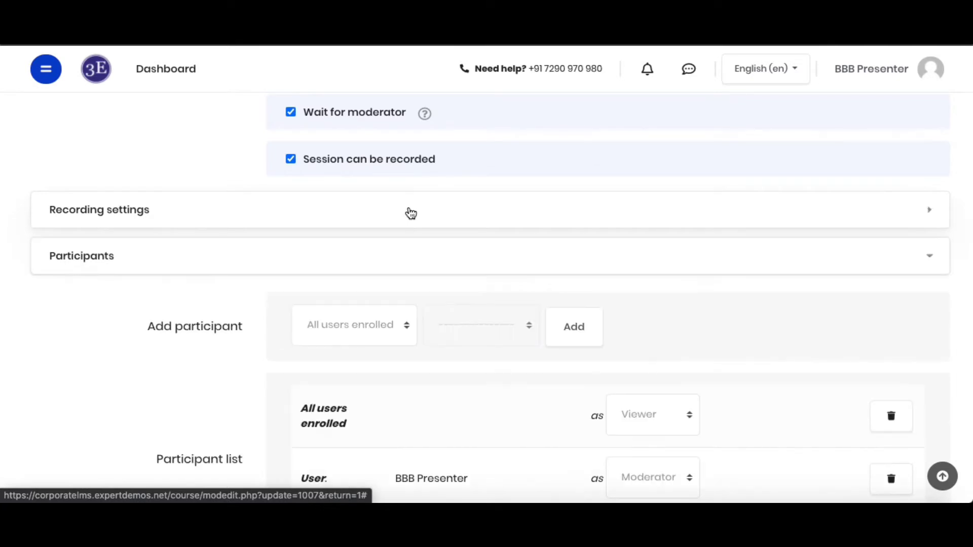
pyautogui.click(411, 213)
pyautogui.click(408, 212)
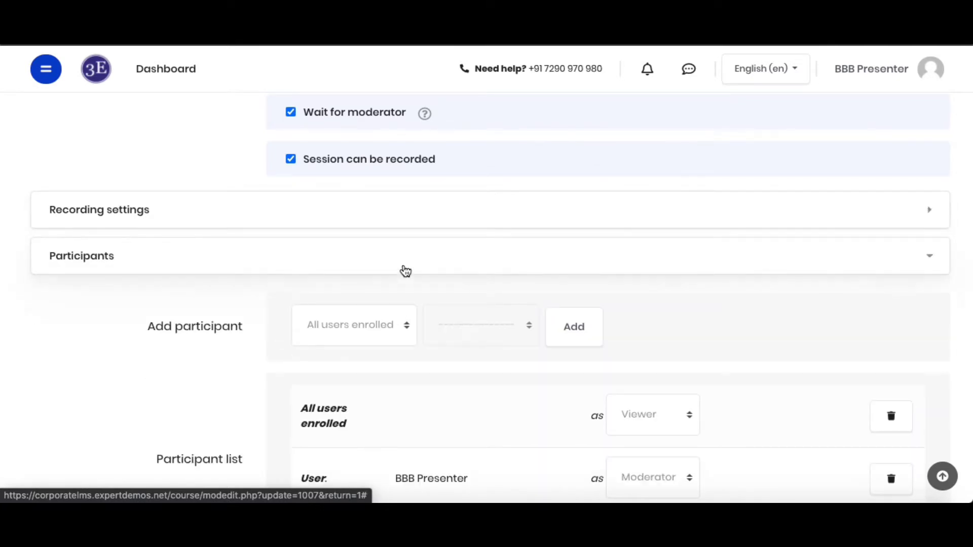
# - Examine the individual users that can be added as participants and return the participant type to All users enrolled
pyautogui.scroll(-3, 405, 272)
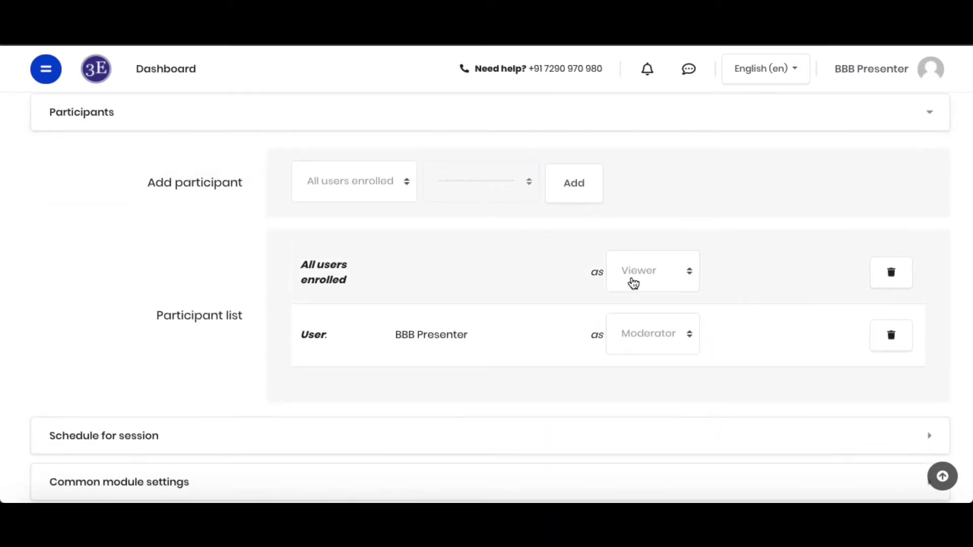
pyautogui.click(394, 189)
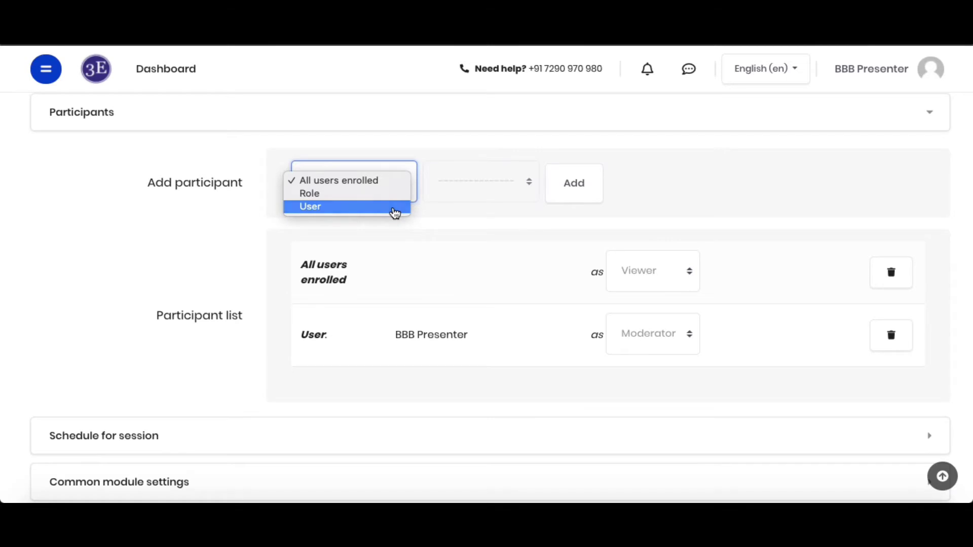
pyautogui.click(395, 208)
pyautogui.click(509, 185)
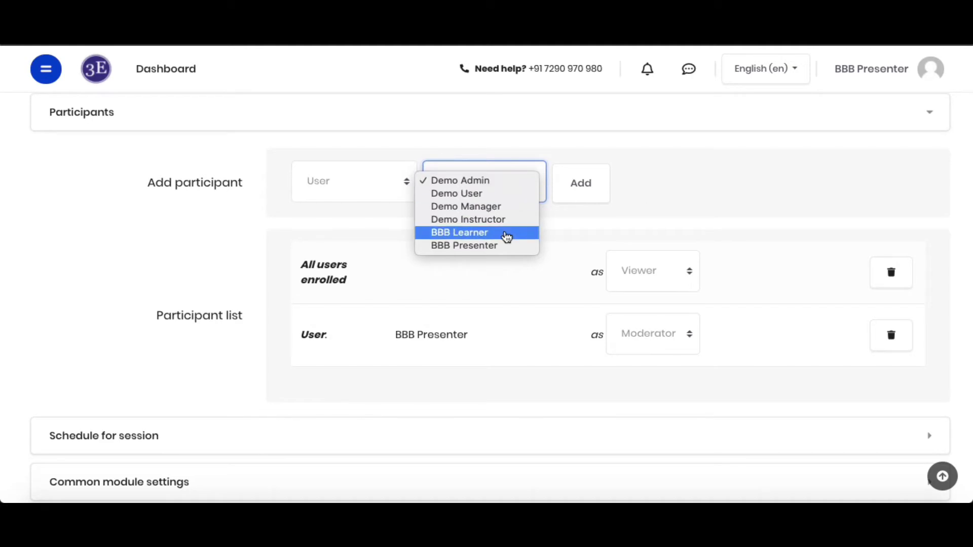
pyautogui.click(660, 191)
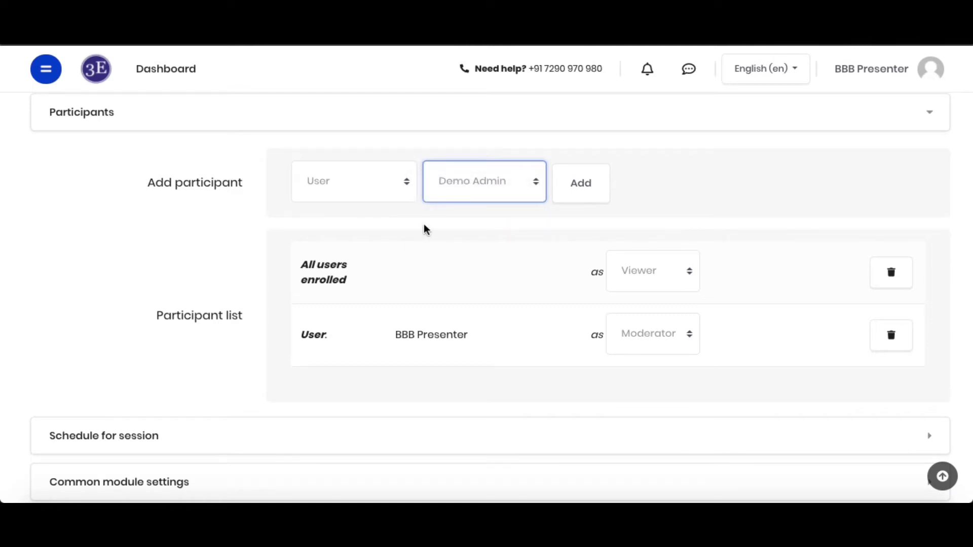
pyautogui.scroll(-1, 421, 260)
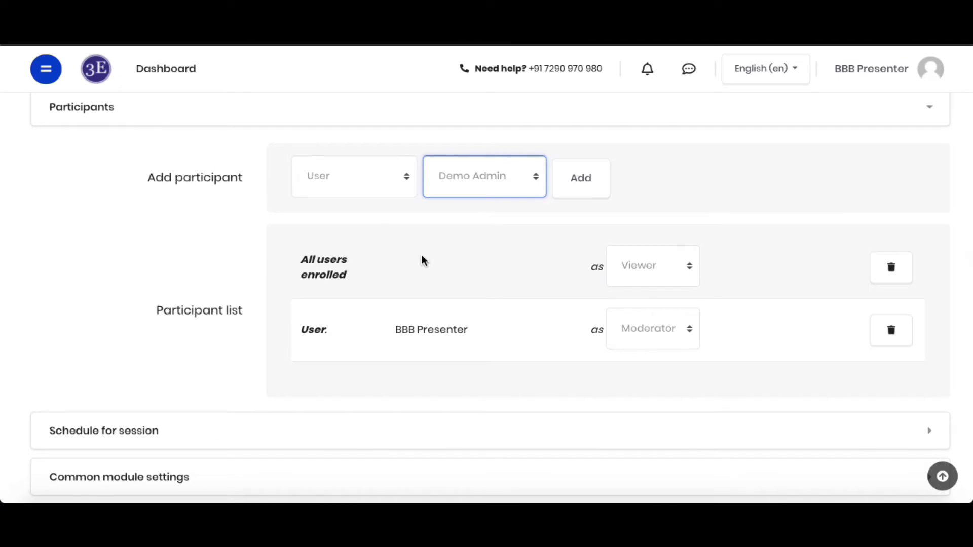
pyautogui.click(389, 184)
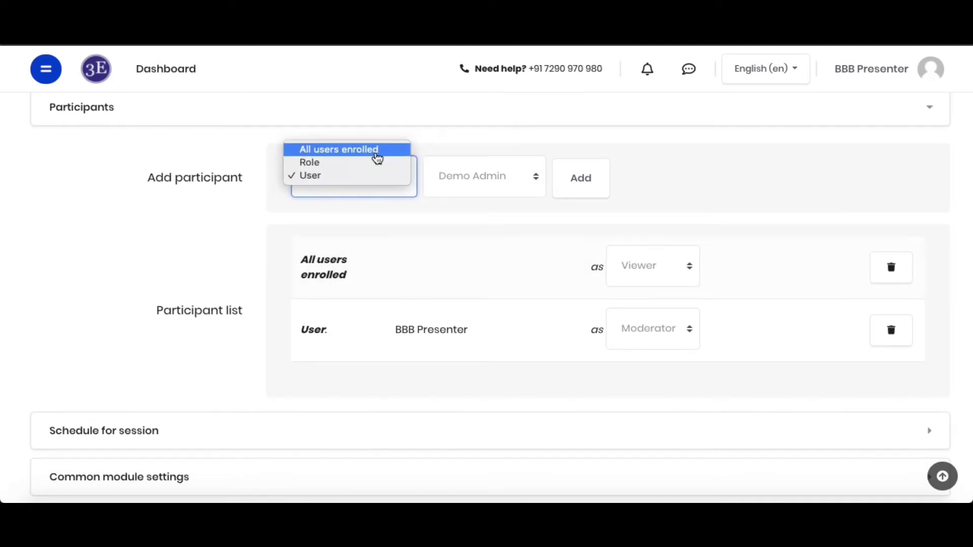
pyautogui.click(376, 159)
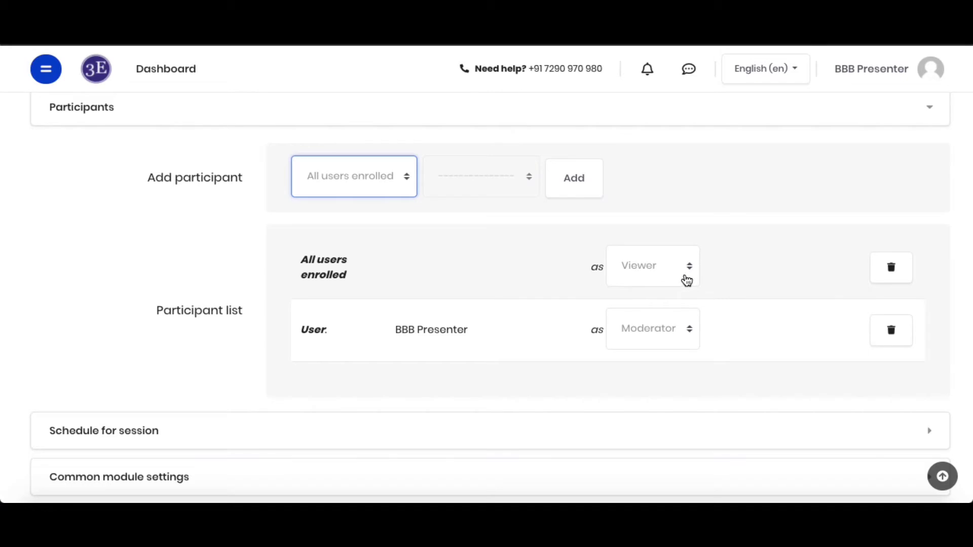
# - Expand the session schedule and examine the join open and join closed options
pyautogui.scroll(-3, 474, 333)
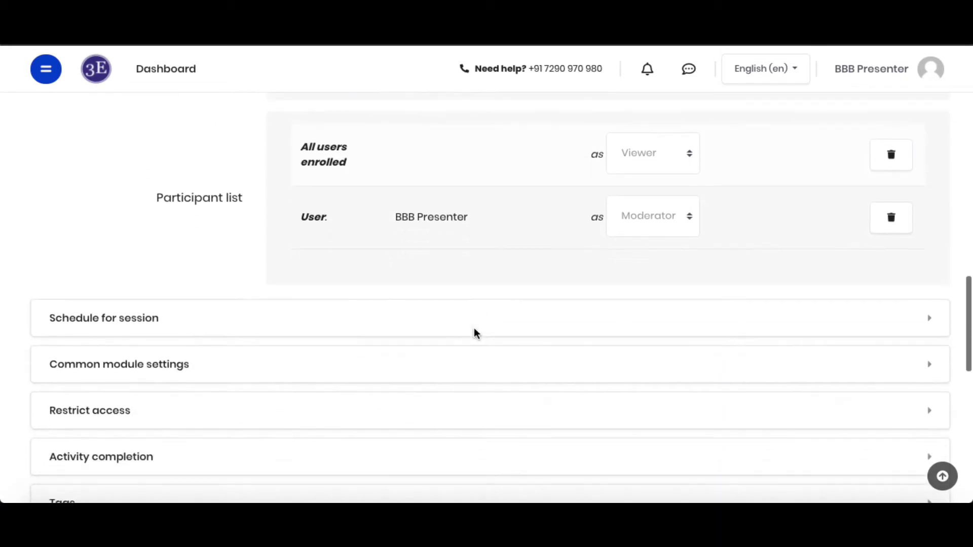
pyautogui.scroll(-1, 473, 332)
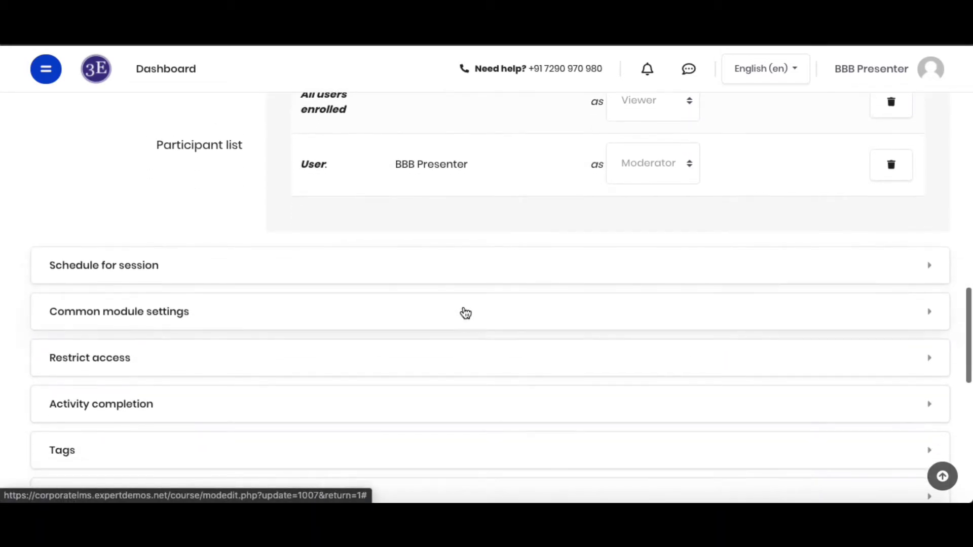
pyautogui.click(442, 275)
pyautogui.scroll(-2, 462, 374)
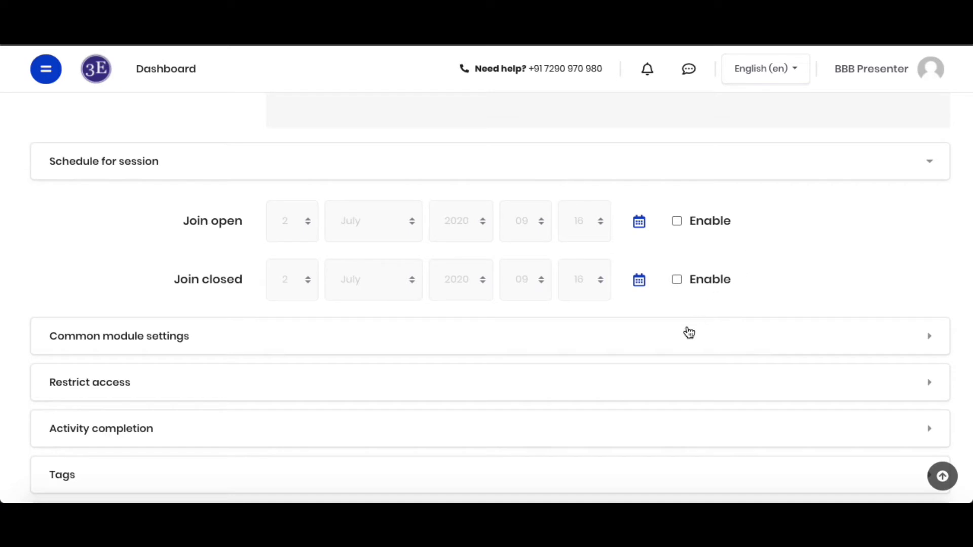
# - Save the activity settings and display the conference room
pyautogui.scroll(-2, 653, 342)
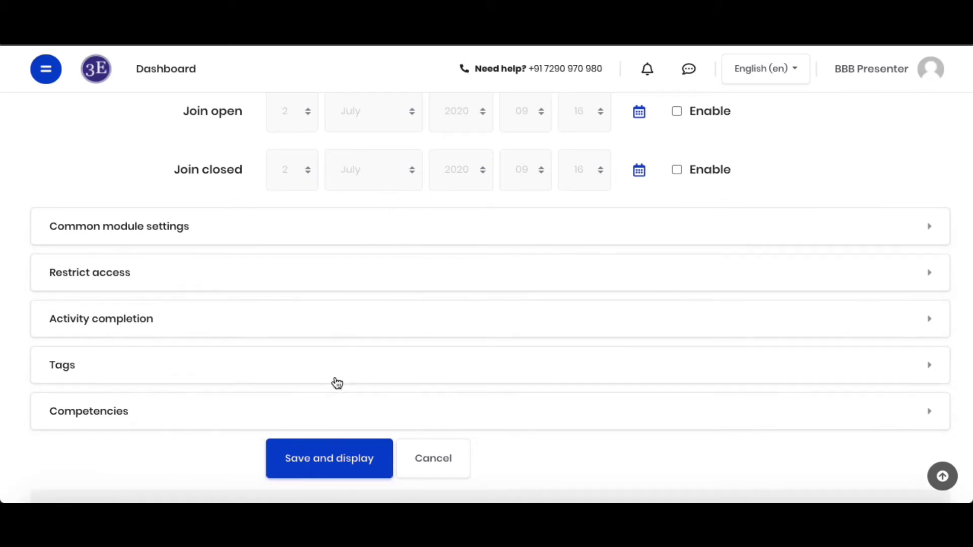
pyautogui.click(336, 469)
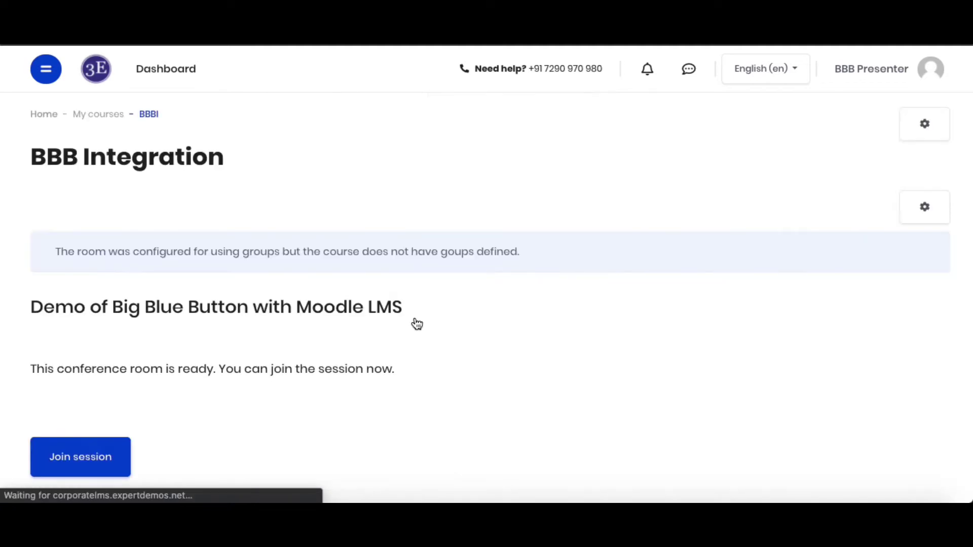
pyautogui.scroll(-3, 389, 394)
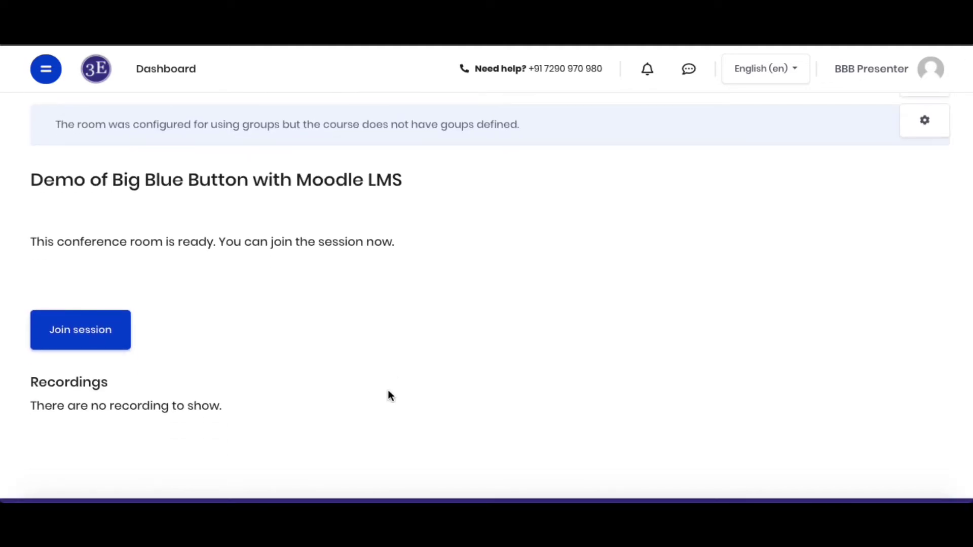
# - Join the session with microphone audio, confirming the echo test, and mute the microphone
pyautogui.click(98, 344)
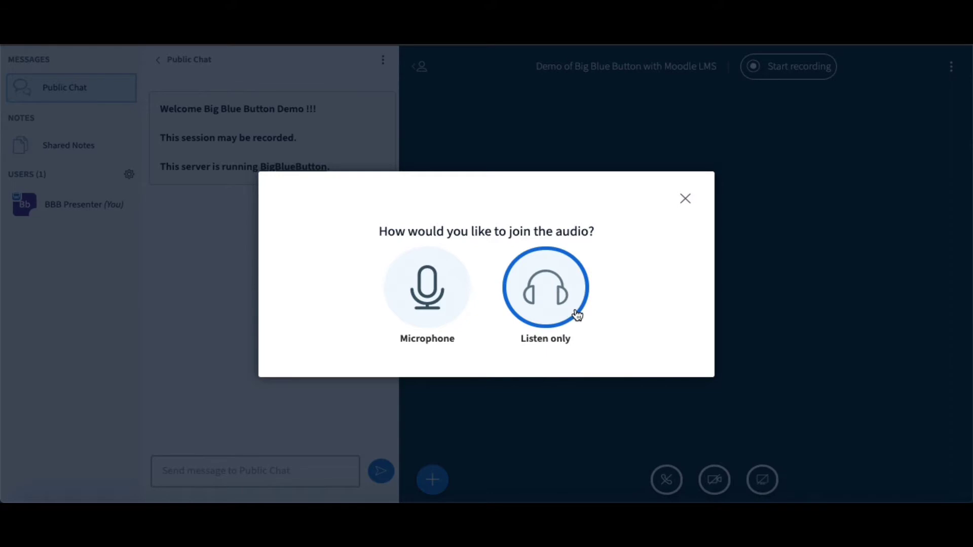
pyautogui.click(421, 284)
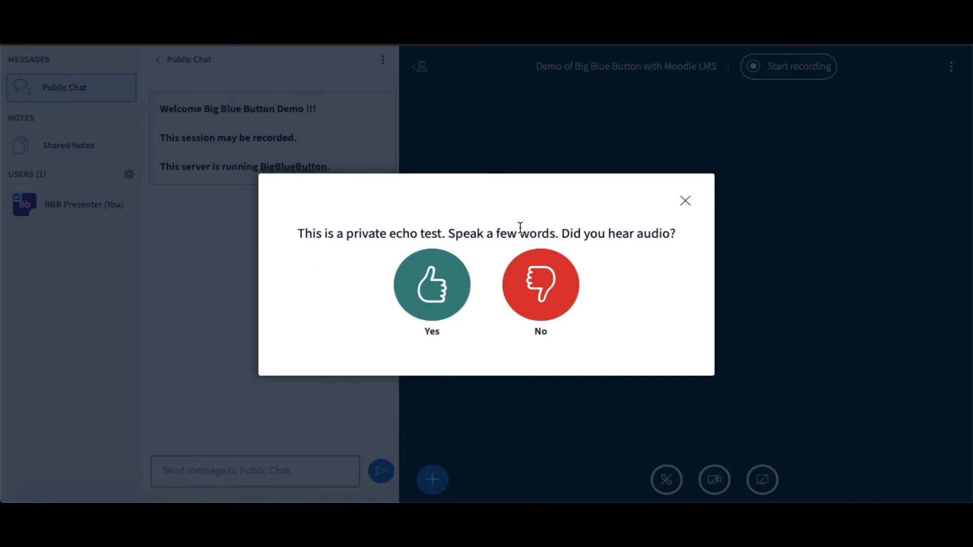
pyautogui.click(428, 261)
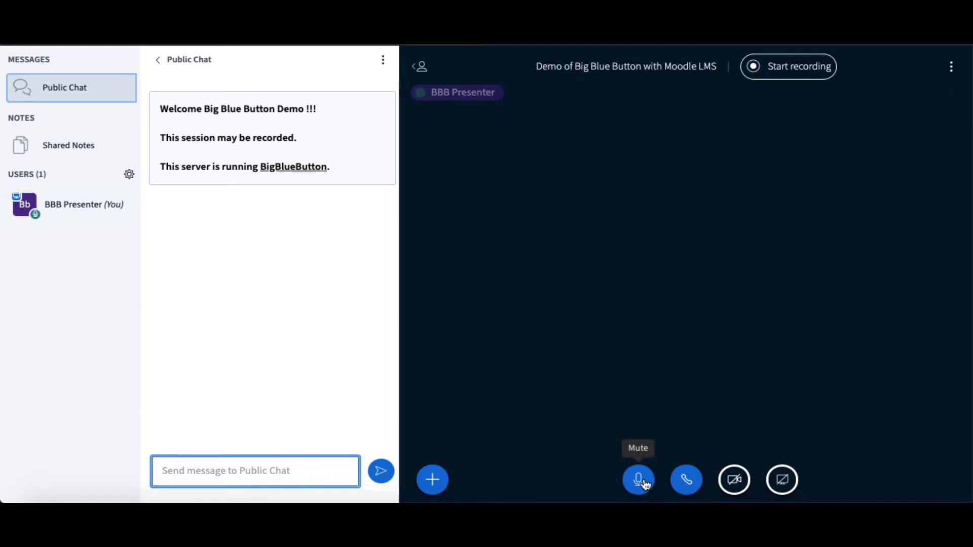
pyautogui.click(643, 482)
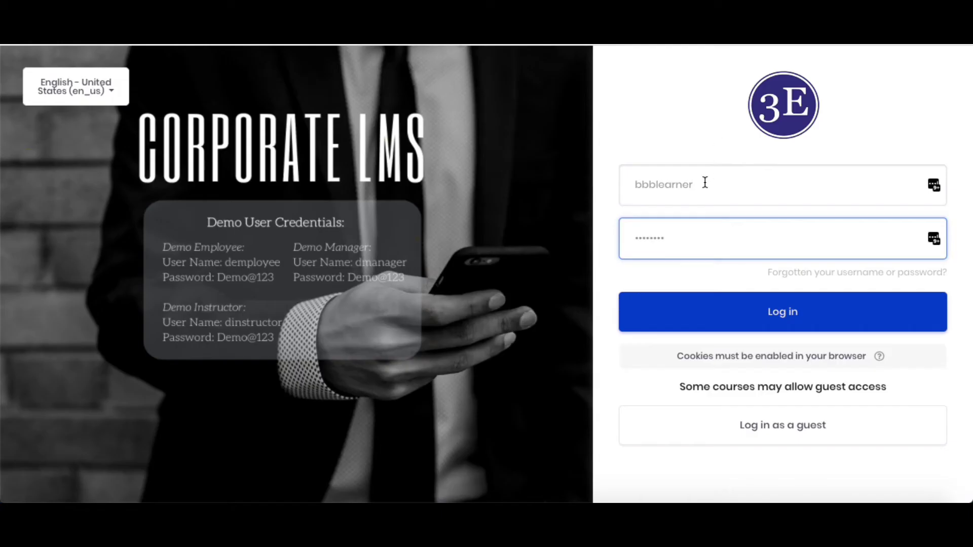
# - Log in to the LMS with the prefilled learner credentials and dismiss the browser's pop-up
pyautogui.click(705, 182)
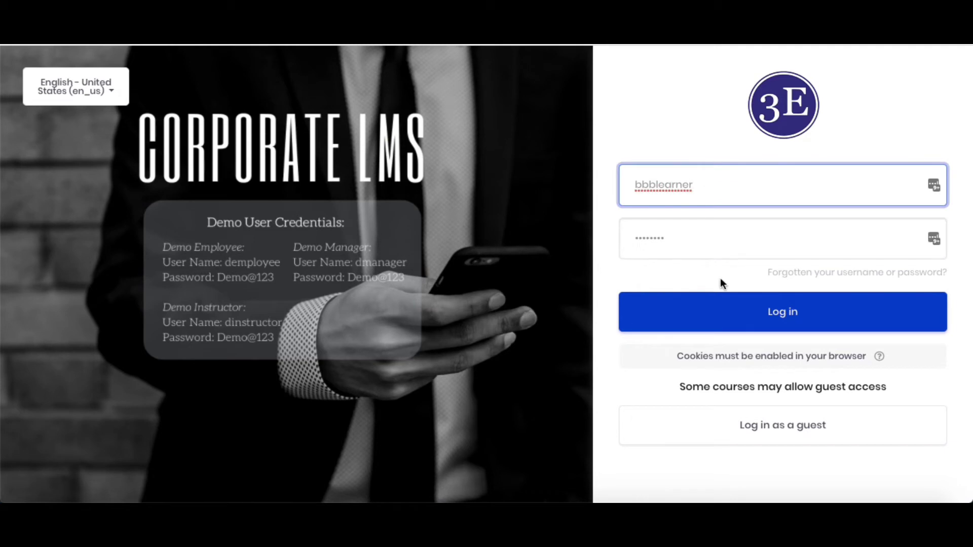
pyautogui.click(798, 324)
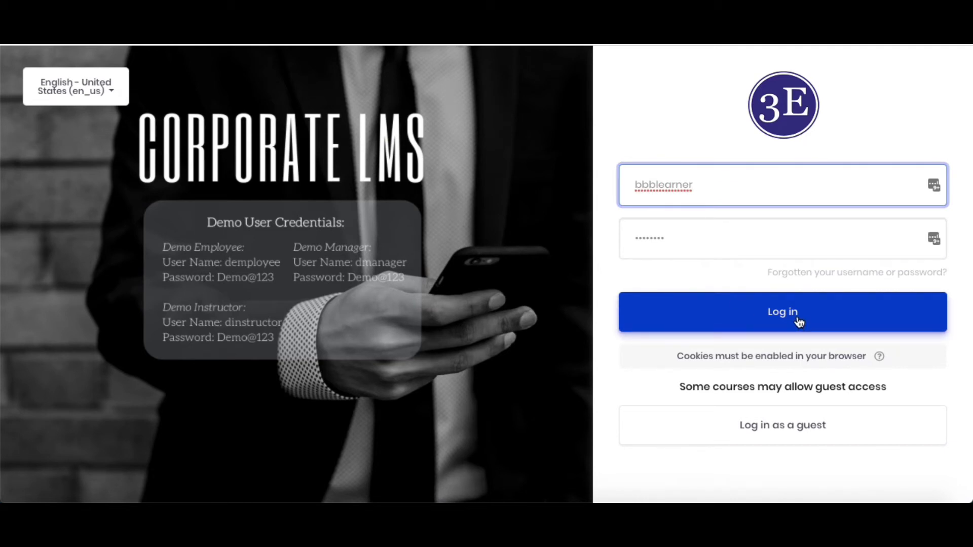
pyautogui.click(800, 323)
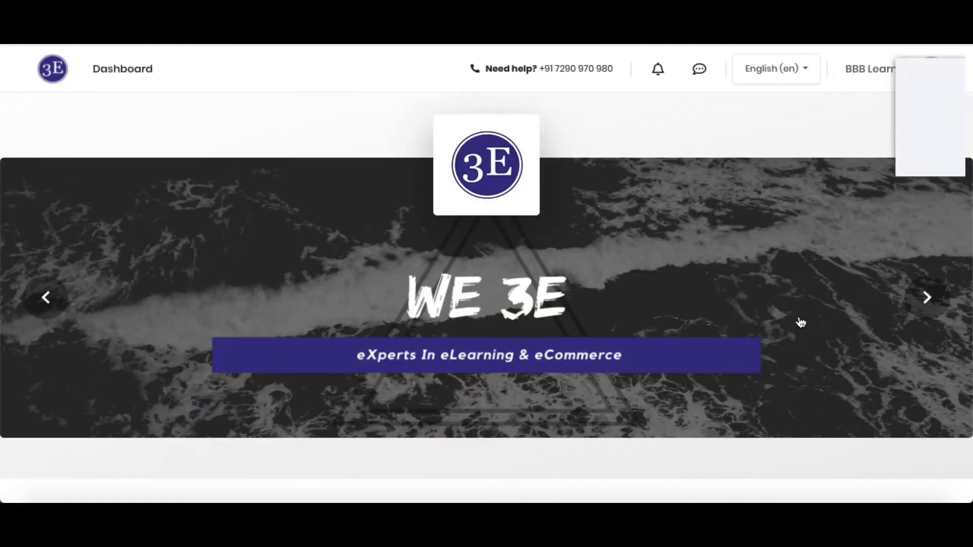
pyautogui.click(842, 157)
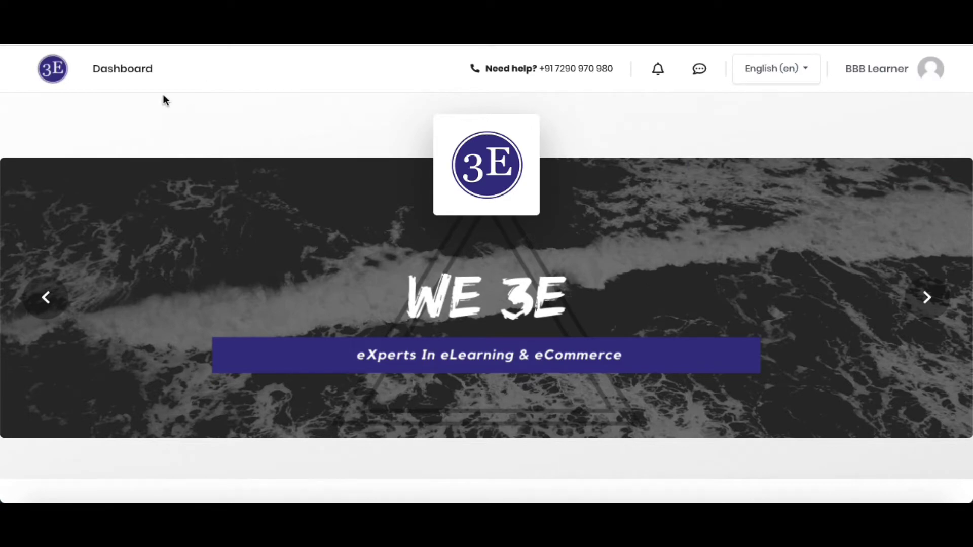
# - Look through the home page courses, go to the learner's dashboard, and open the BBB Integration course
pyautogui.scroll(-10, 257, 211)
pyautogui.scroll(-5, 257, 217)
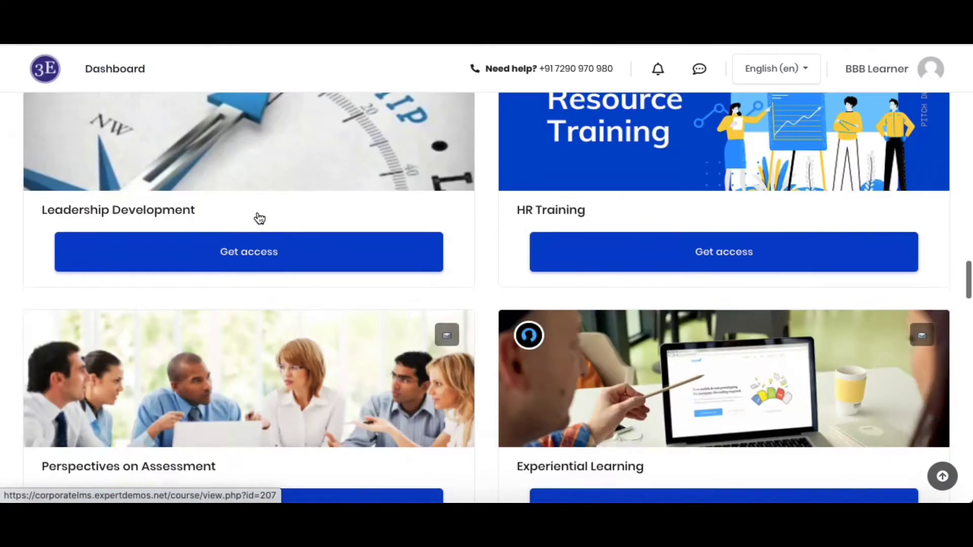
pyautogui.scroll(20, 257, 217)
pyautogui.click(133, 74)
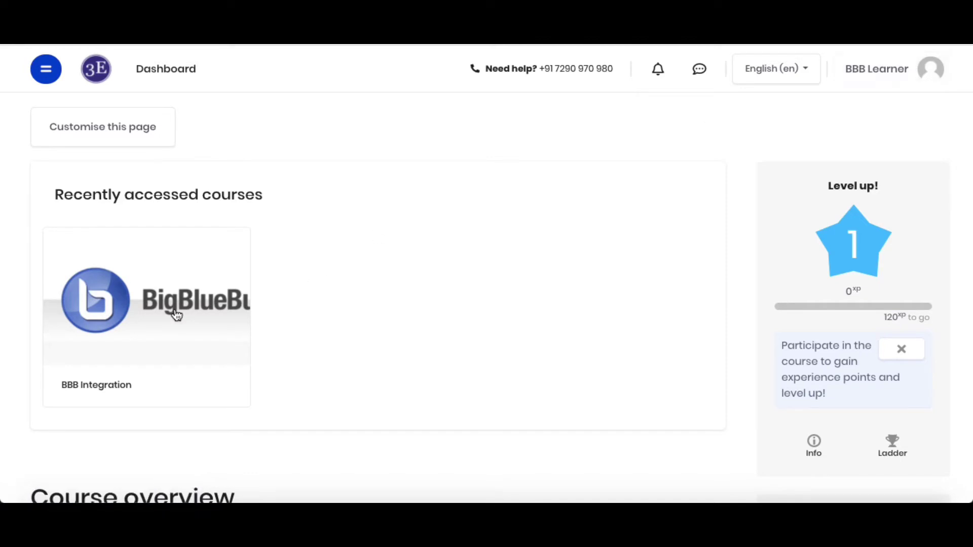
pyautogui.click(160, 318)
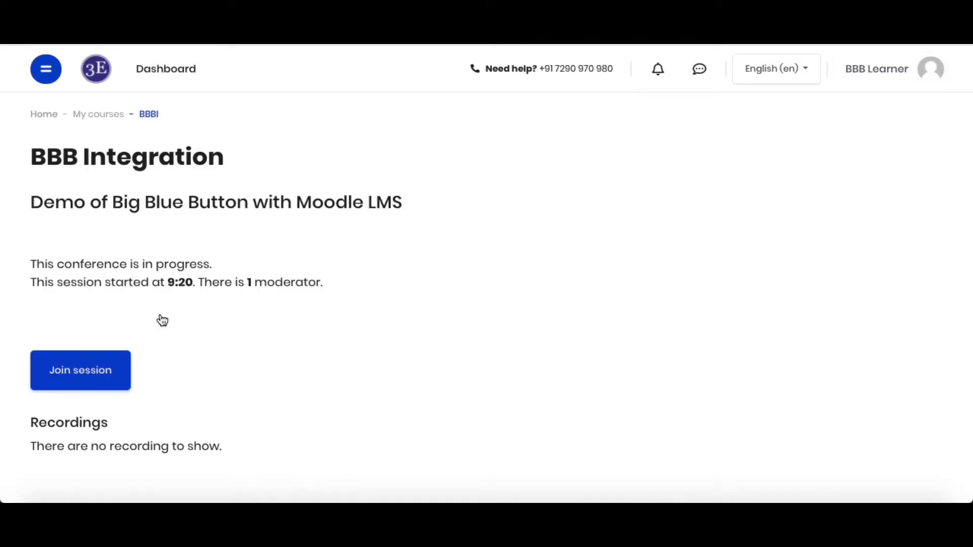
# - Join the conference session as the learner with listen only audio
pyautogui.scroll(-2, 137, 424)
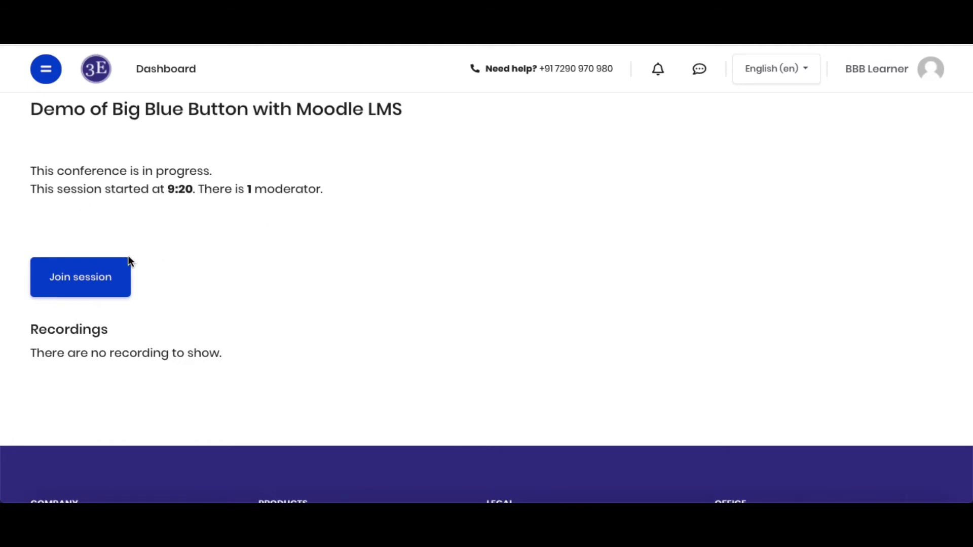
pyautogui.click(83, 281)
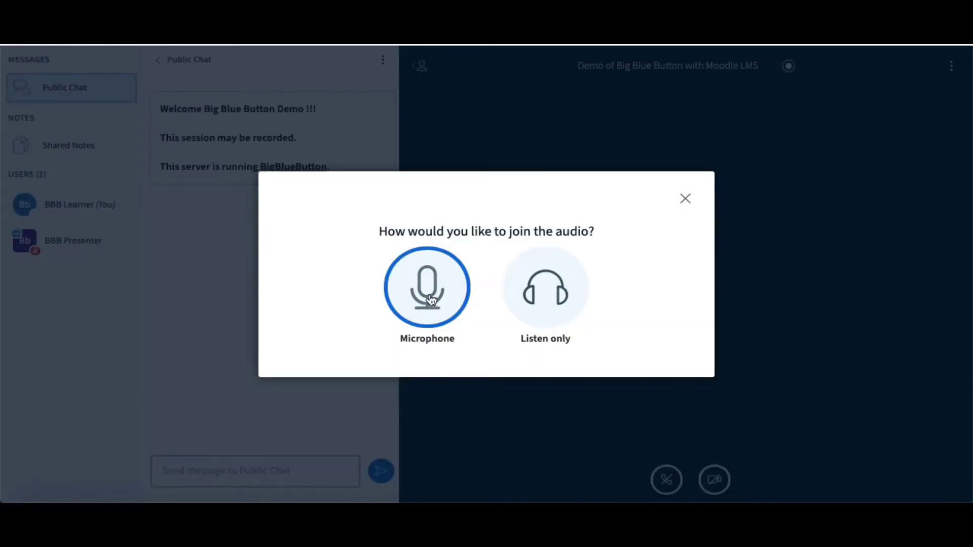
pyautogui.click(545, 295)
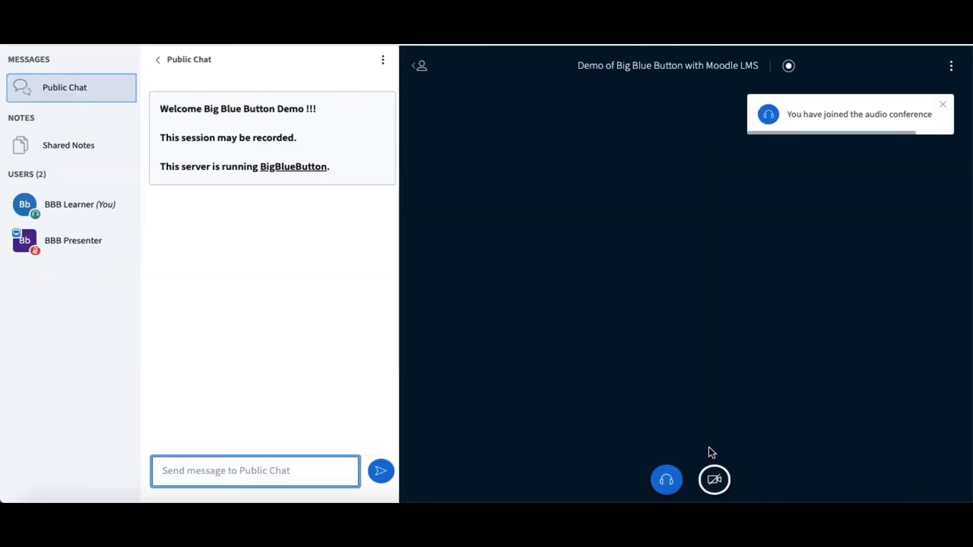
# - Leave the audio conference as the learner and rejoin it as listen only
pyautogui.click(667, 484)
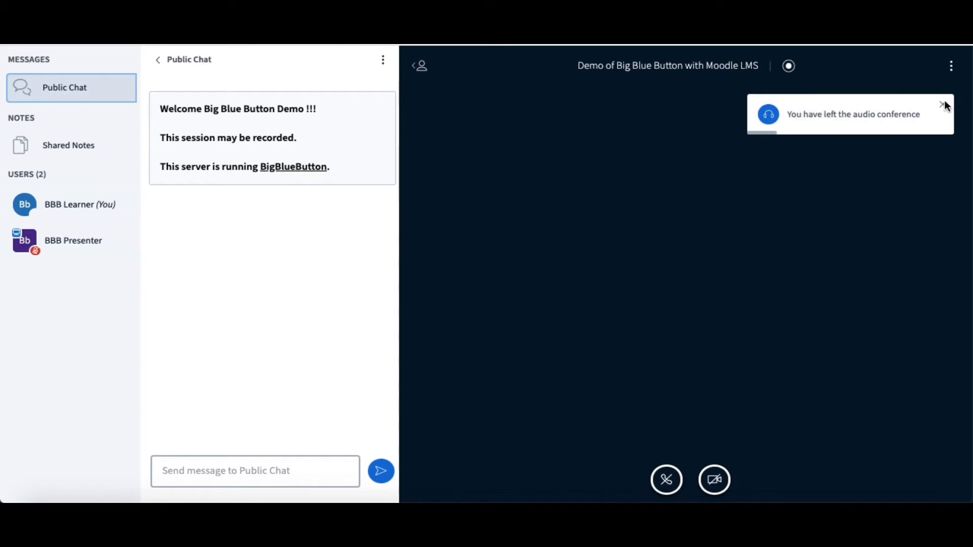
pyautogui.click(943, 104)
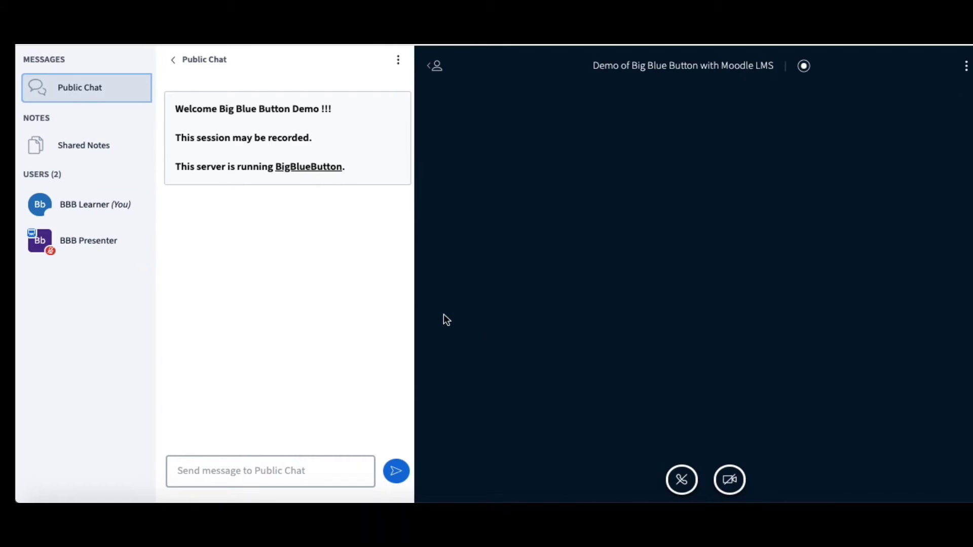
pyautogui.click(695, 480)
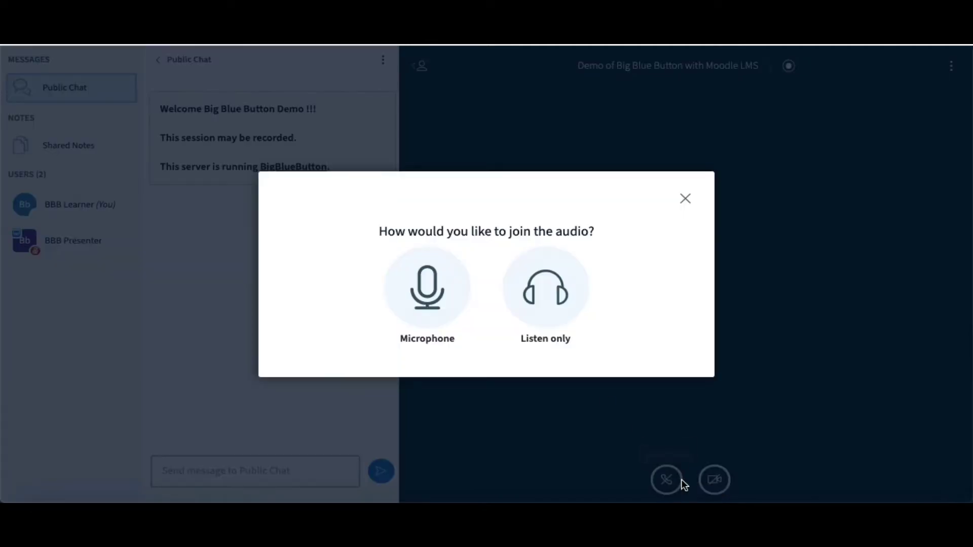
pyautogui.click(550, 313)
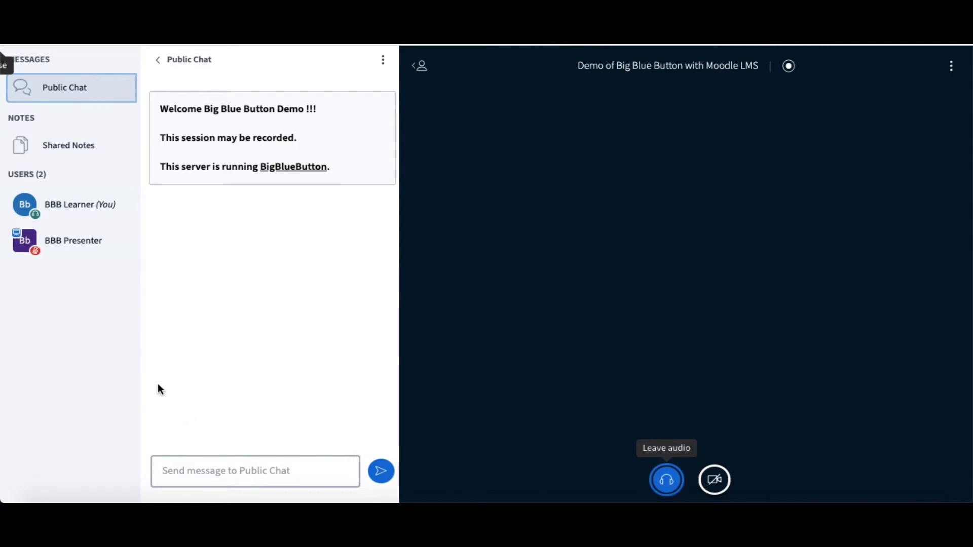
# - Start a private chat with BBB Presenter, send "Hi I am Learner", and view the message in the presenter's session
pyautogui.click(80, 248)
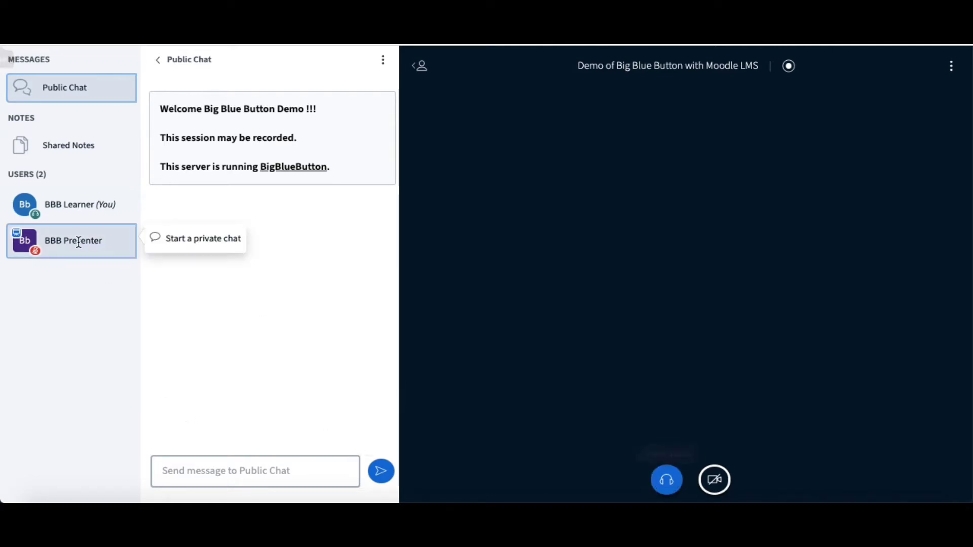
pyautogui.click(198, 245)
pyautogui.write('H')
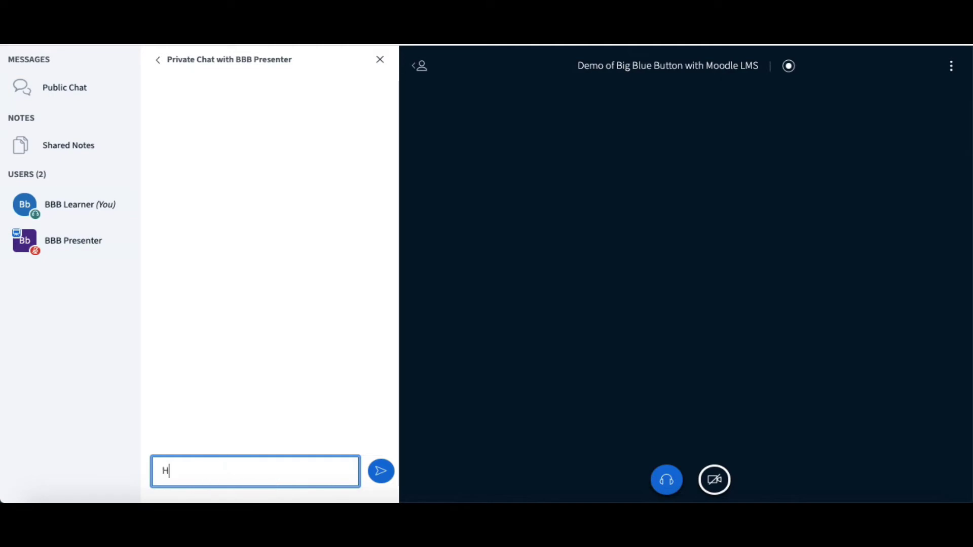
pyautogui.write('i I am Learner')
pyautogui.click(381, 471)
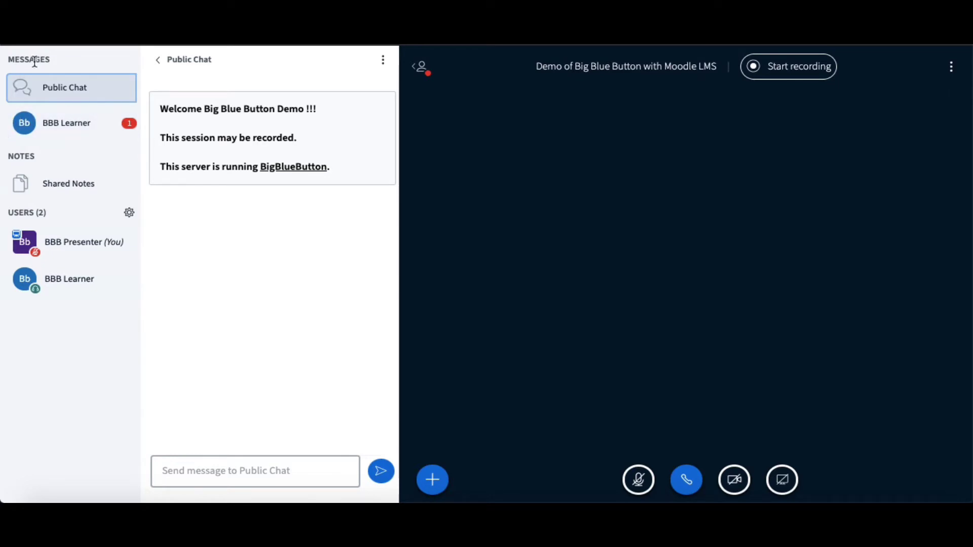
pyautogui.click(74, 130)
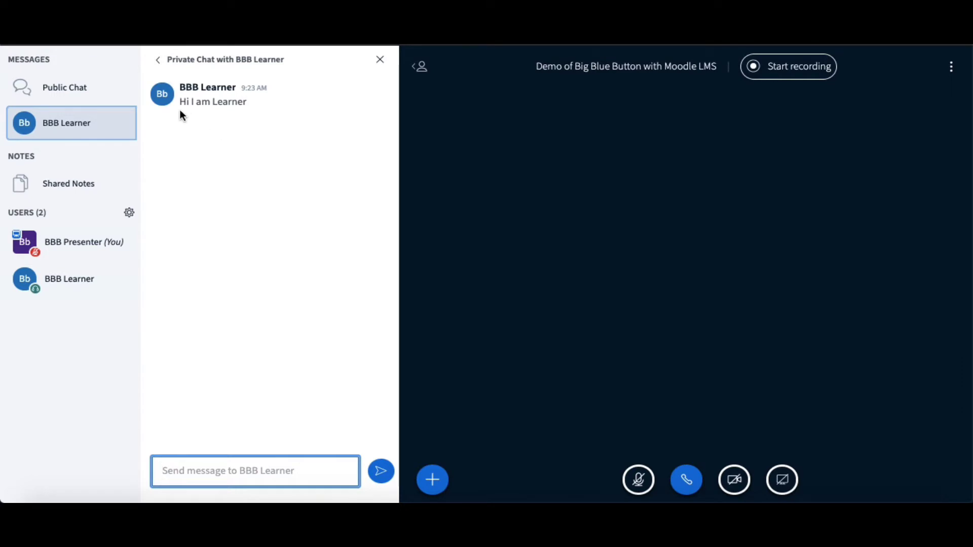
# - Post "Hi" in the public chat as the presenter and view the message in the learner's session
pyautogui.click(81, 96)
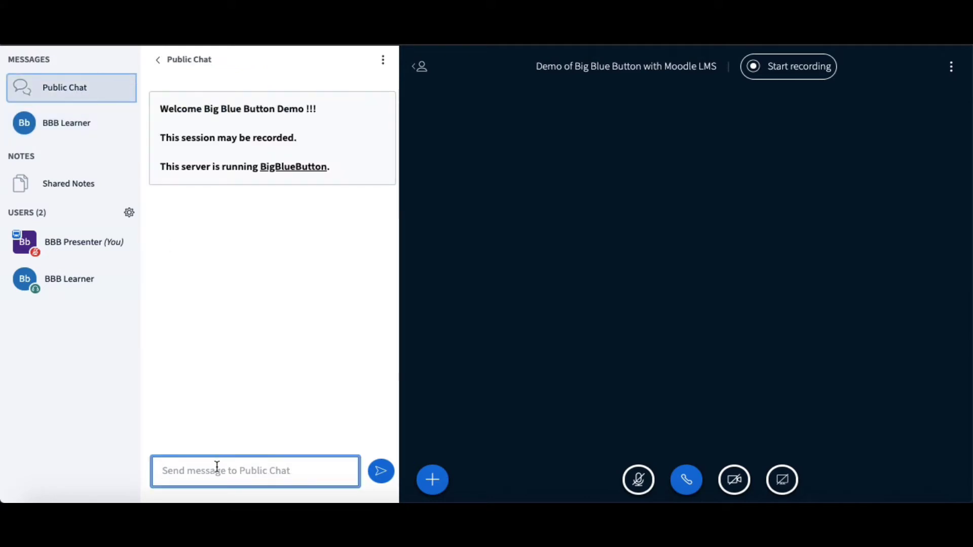
pyautogui.write('Hi')
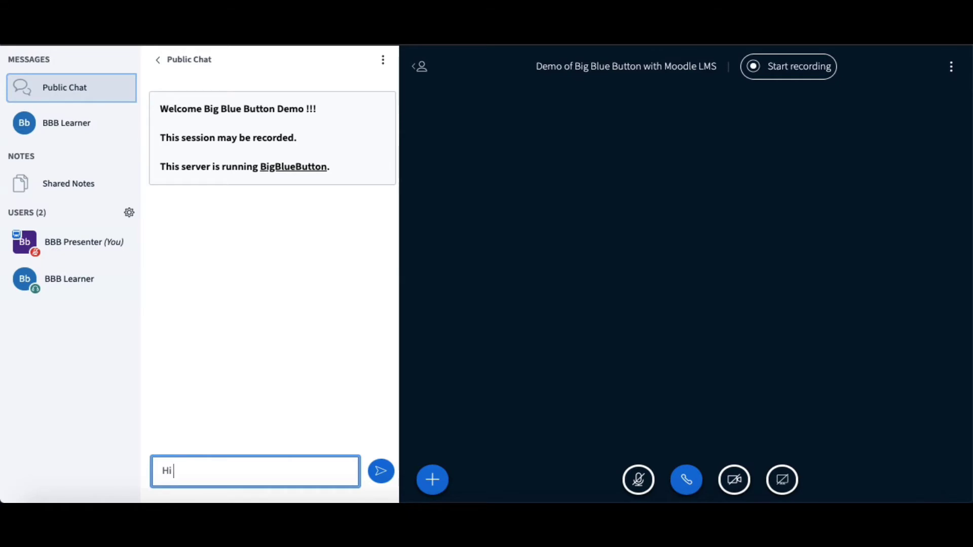
pyautogui.press('Return')
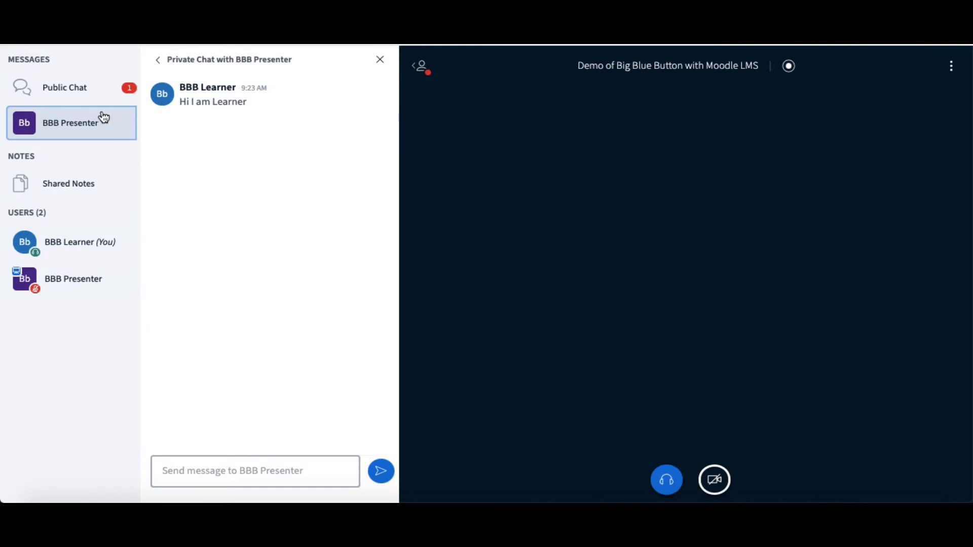
pyautogui.click(85, 95)
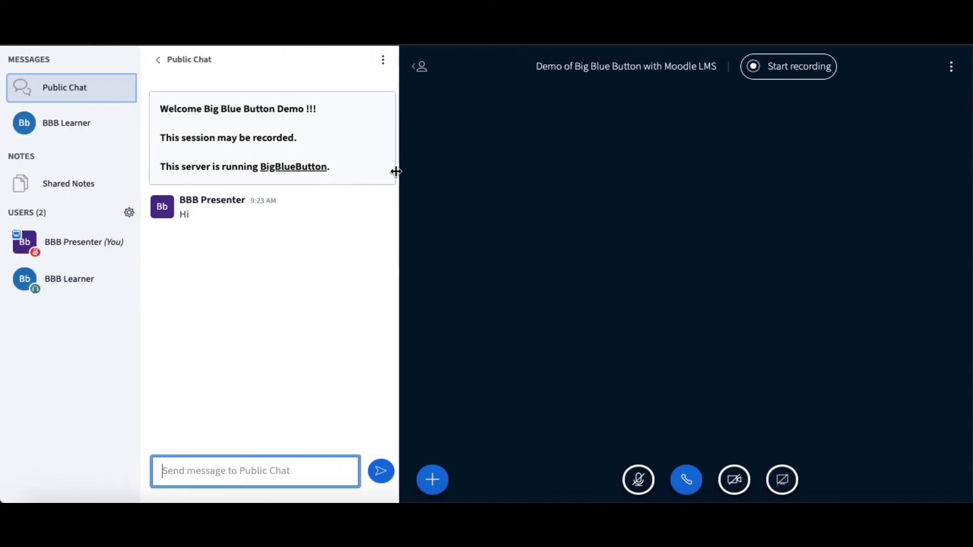
# - In the presenter's session, write "Hi these are presenter notes" in the shared notes
pyautogui.click(66, 188)
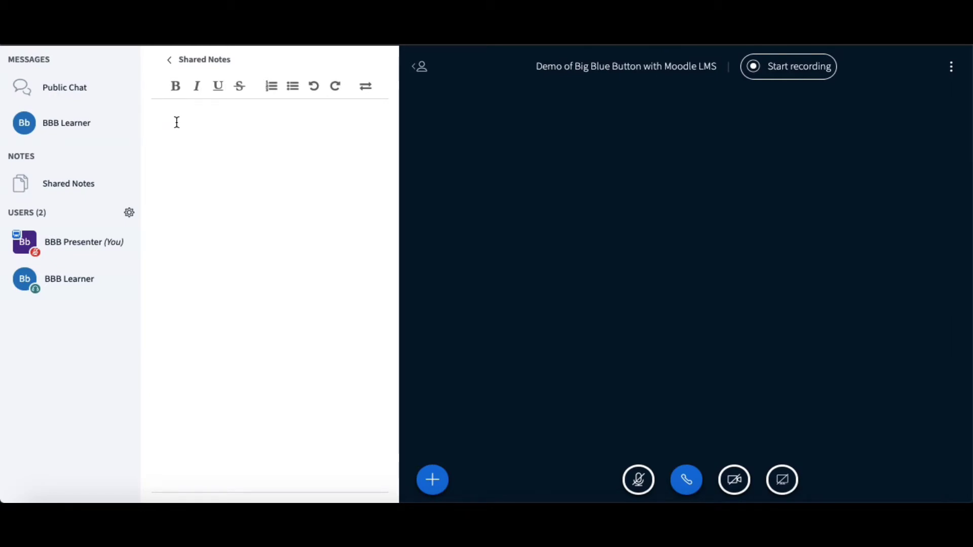
pyautogui.write('H')
pyautogui.write('i')
pyautogui.write(' I am ')
pyautogui.write('Presen')
pyautogui.press('BackSpace')
pyautogui.press('BackSpace')
pyautogui.press('BackSpace')
pyautogui.press('BackSpace')
pyautogui.press('BackSpace')
pyautogui.press('BackSpace')
pyautogui.press('BackSpace')
pyautogui.press('BackSpace')
pyautogui.press('BackSpace')
pyautogui.press('BackSpace')
pyautogui.press('BackSpace')
pyautogui.press('BackSpace')
pyautogui.write('these are presenter note')
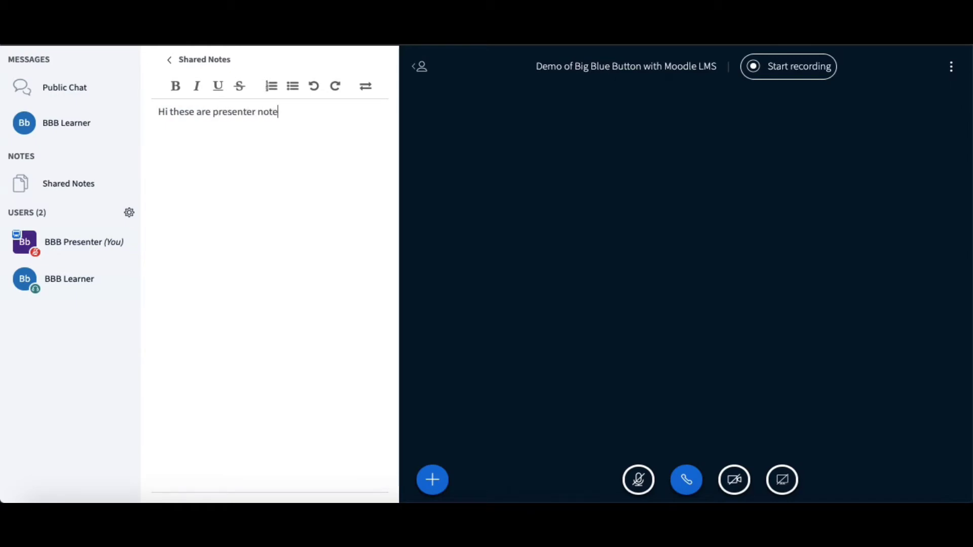
pyautogui.write('s')
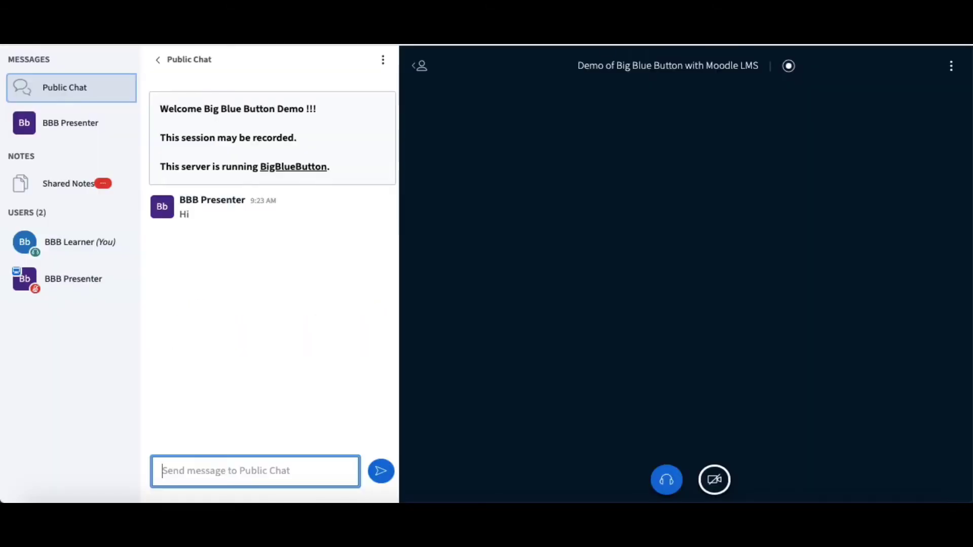
# - In the learner's session, add the line "Hi these are learner notes" to the shared notes
pyautogui.click(74, 188)
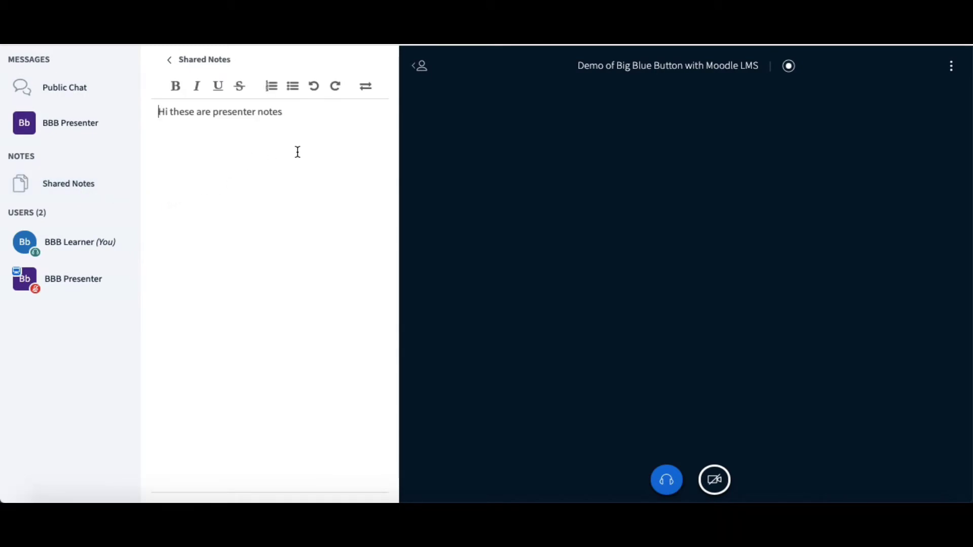
pyautogui.press('Return')
pyautogui.write('Hi these are learner')
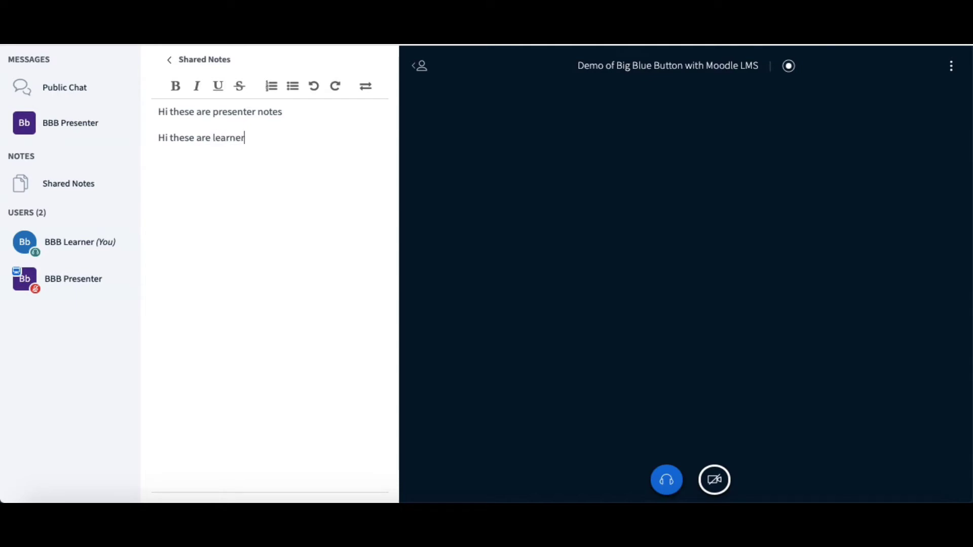
pyautogui.write(' notes')
# - In the presenter's session, export the shared notes as PDF, open the downloaded file, and close the notes
pyautogui.hotkey('ctrl', 'Left')
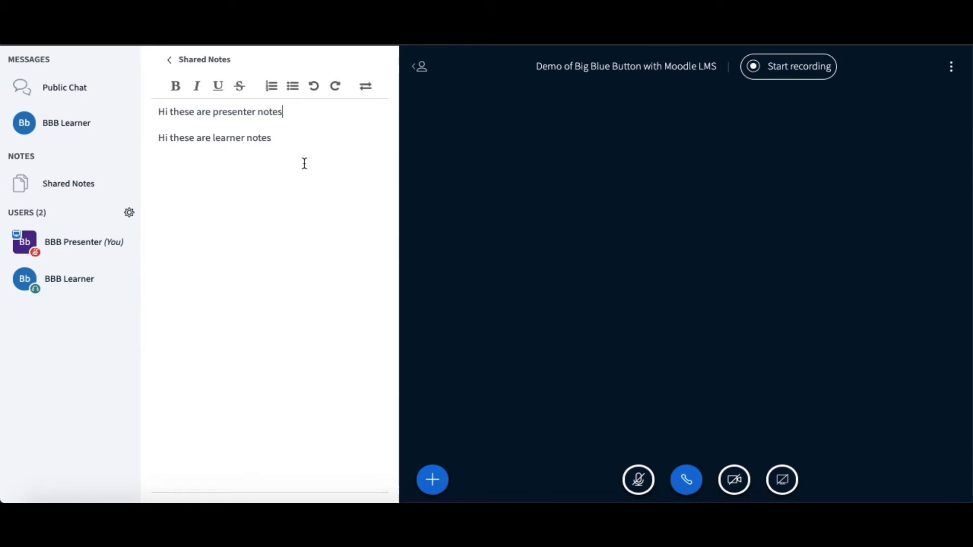
pyautogui.click(367, 94)
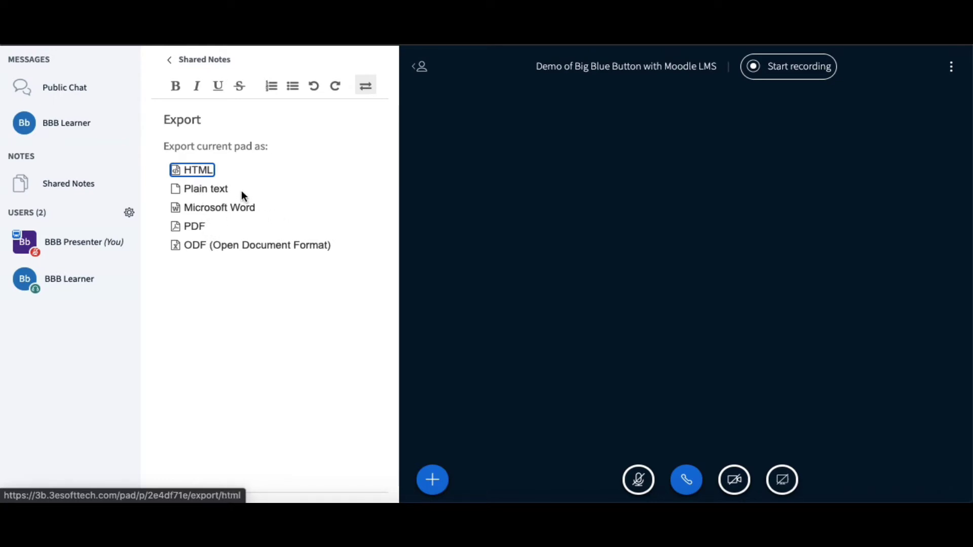
pyautogui.click(191, 228)
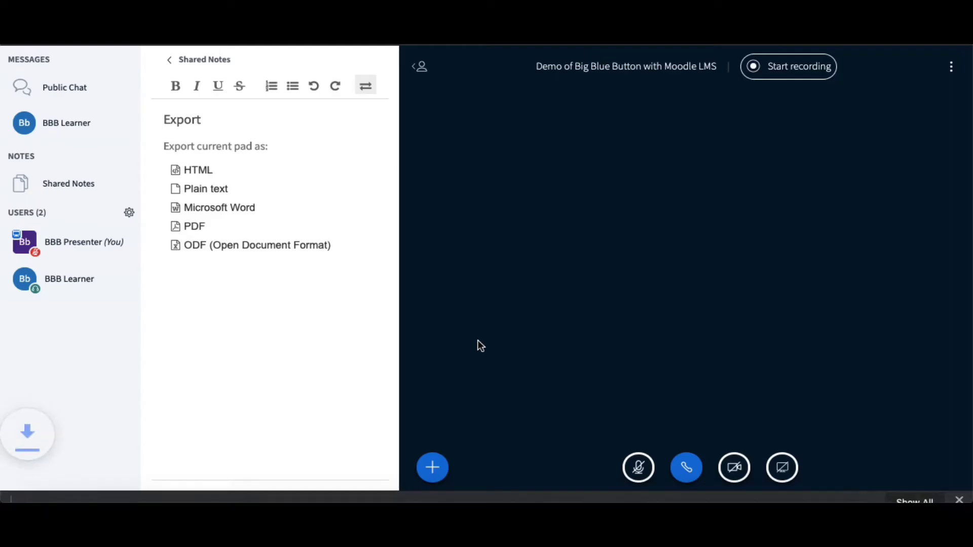
pyautogui.click(72, 488)
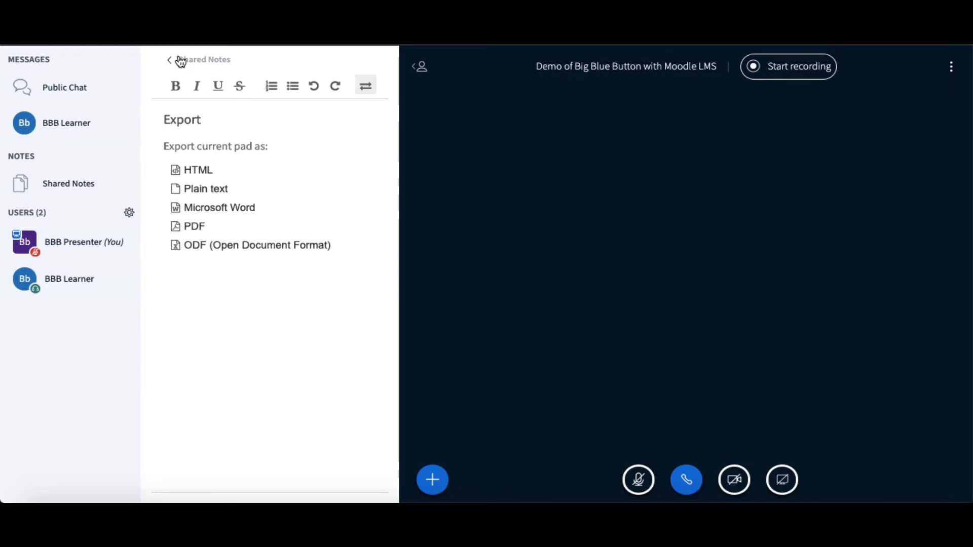
pyautogui.click(365, 88)
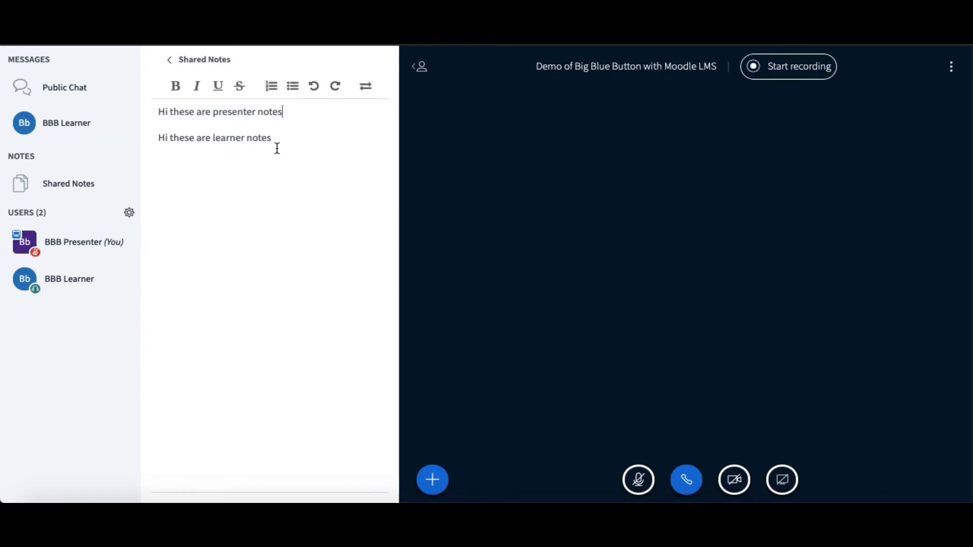
pyautogui.click(175, 61)
# - Save the session's user names to a text file and open the downloaded list
pyautogui.click(130, 214)
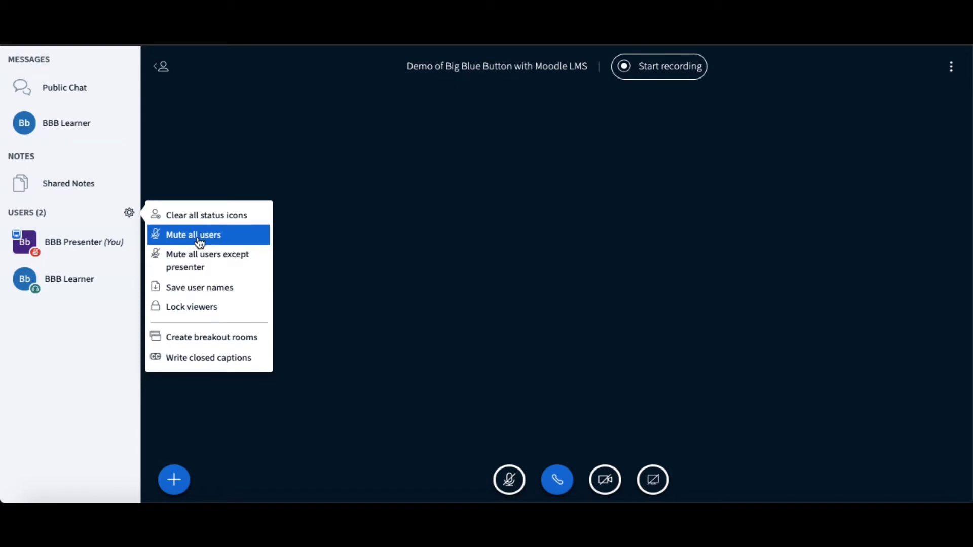
pyautogui.click(241, 296)
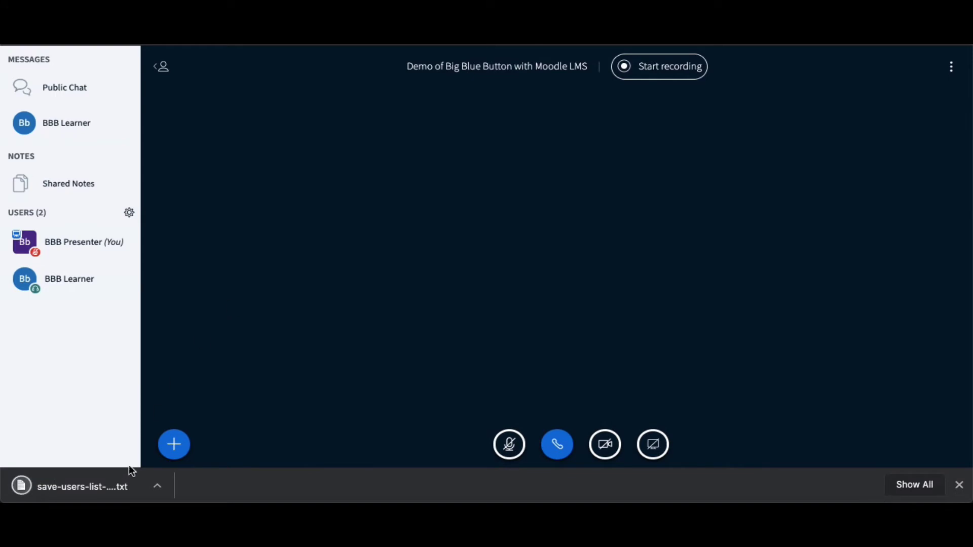
pyautogui.click(93, 486)
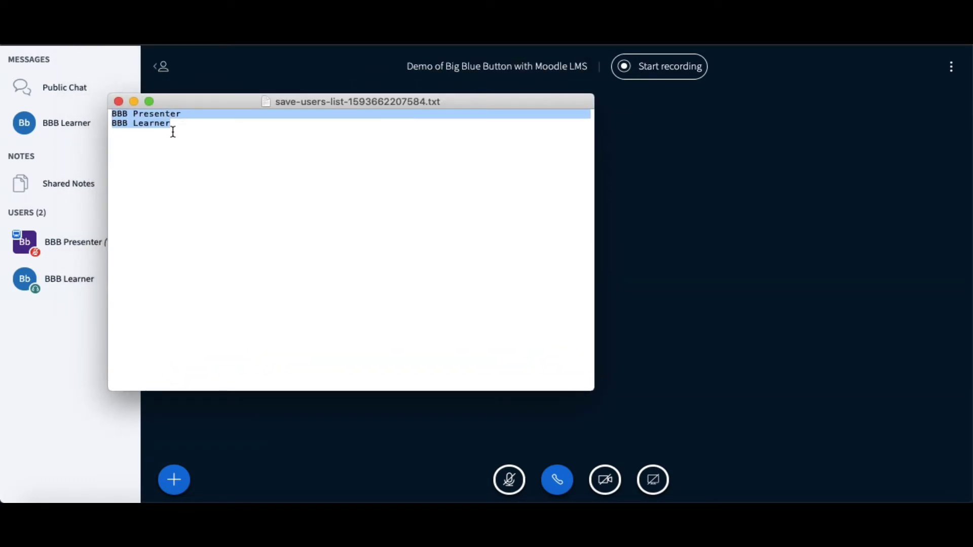
# - Close the saved user list and start a breakout room setup with 2 rooms and a duration of 1 minute
pyautogui.click(119, 102)
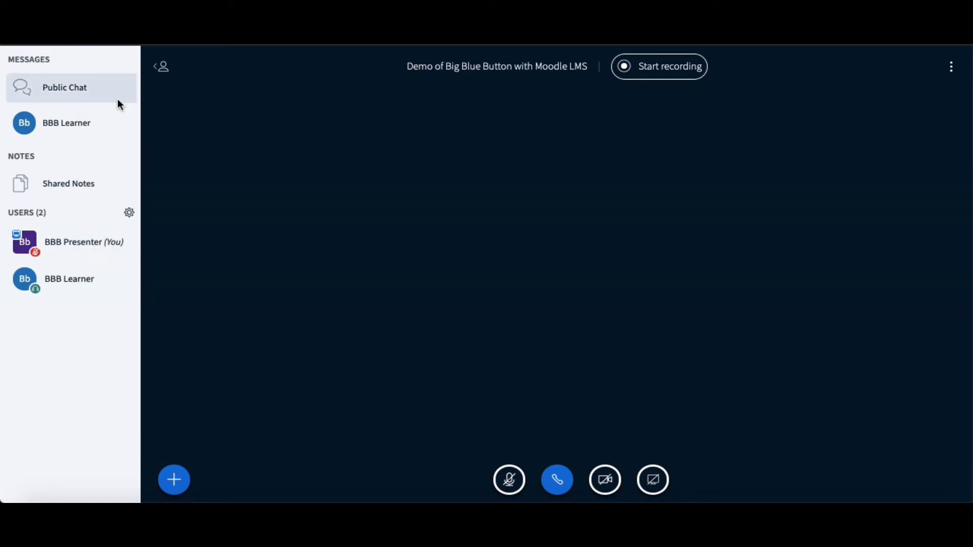
pyautogui.click(129, 214)
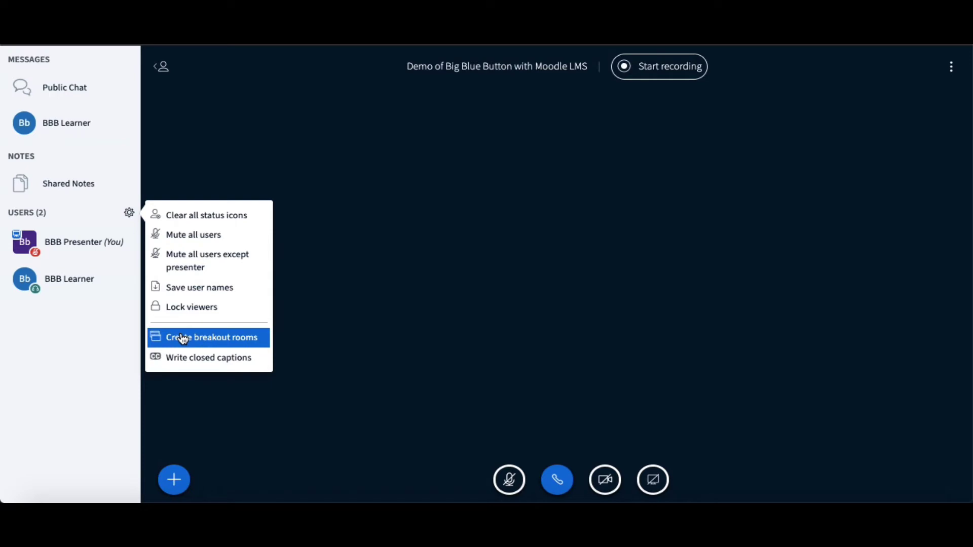
pyautogui.click(212, 339)
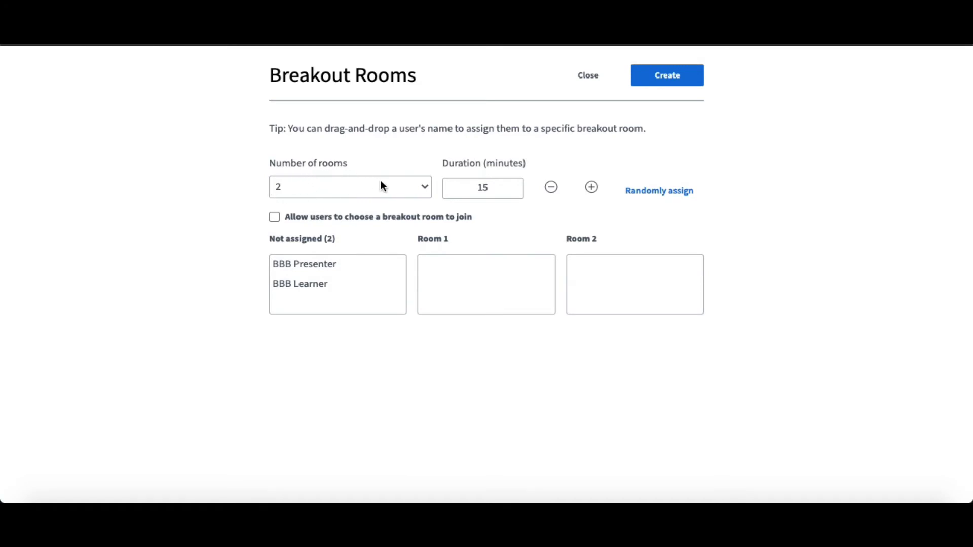
pyautogui.click(404, 187)
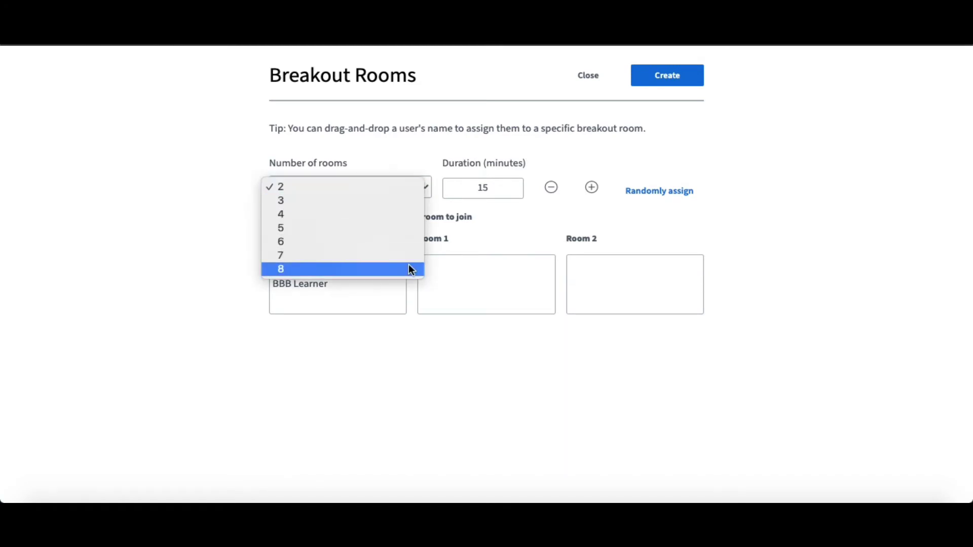
pyautogui.click(404, 186)
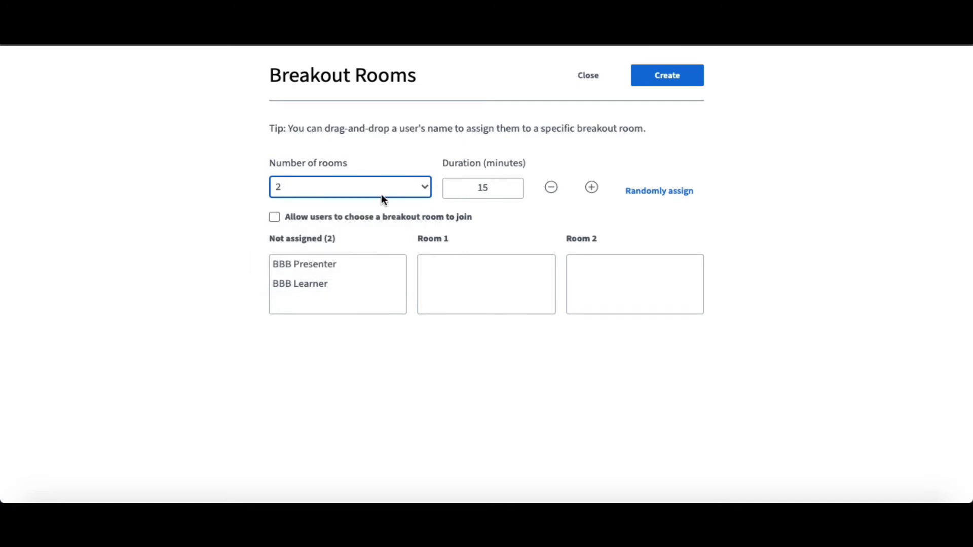
pyautogui.click(382, 195)
pyautogui.click(381, 192)
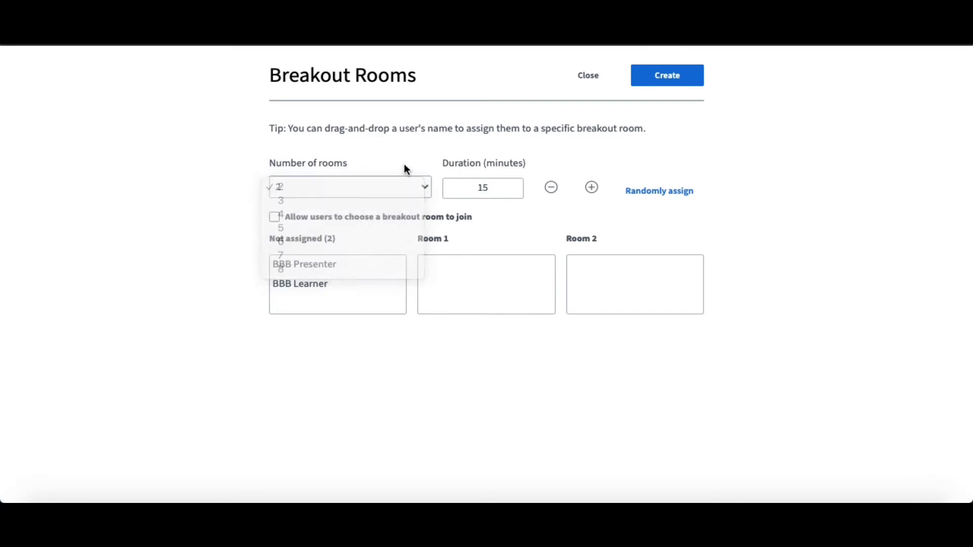
pyautogui.click(485, 195)
pyautogui.press('BackSpace')
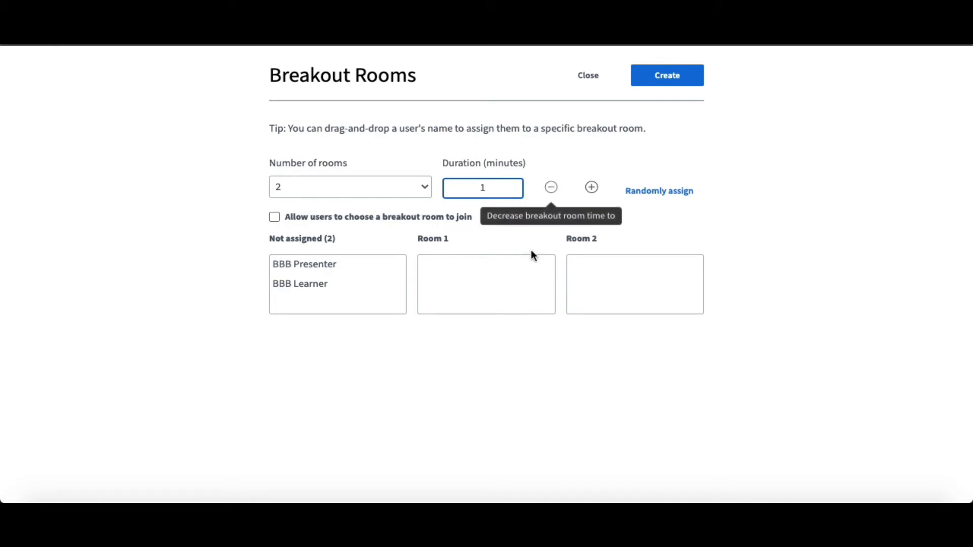
# - Assign BBB Learner to Room 1 and create the breakout rooms
pyautogui.click(312, 292)
pyautogui.moveTo(312, 293); pyautogui.dragTo(462, 276)
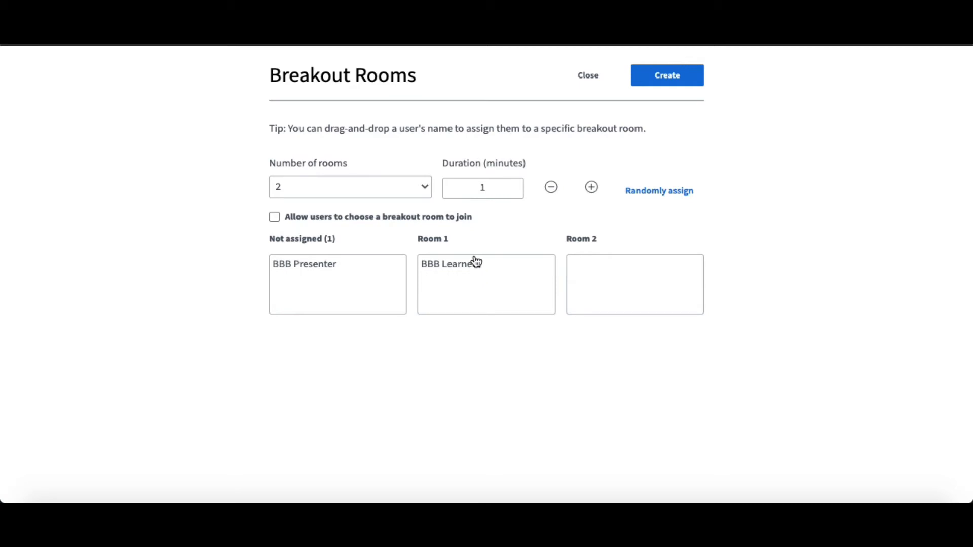
pyautogui.click(664, 81)
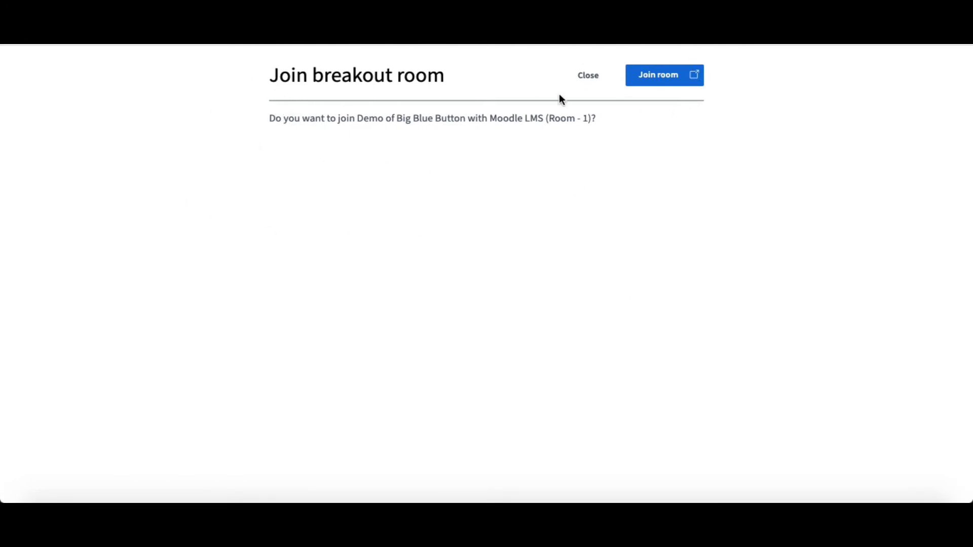
# - In the learner's session, join the Room 1 breakout room with listen-only audio
pyautogui.click(663, 84)
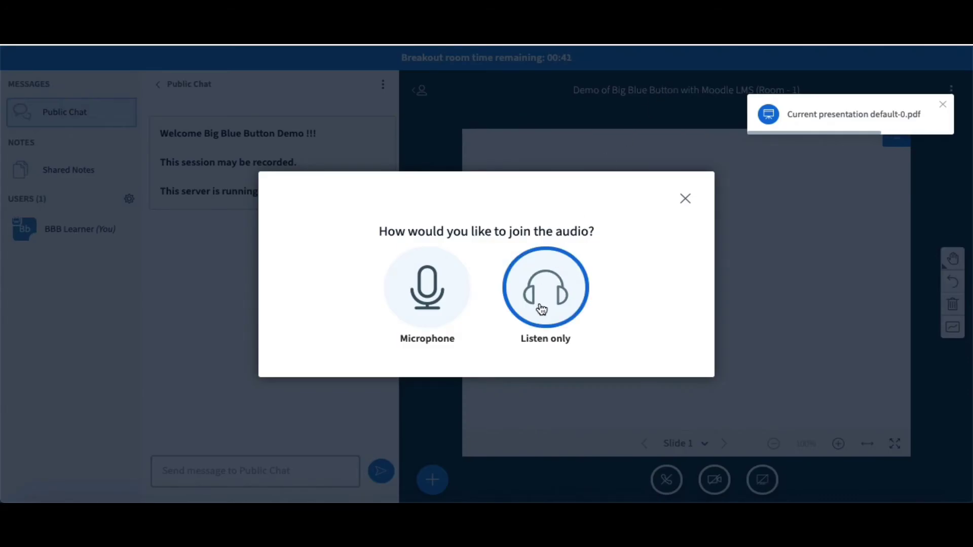
pyautogui.click(541, 308)
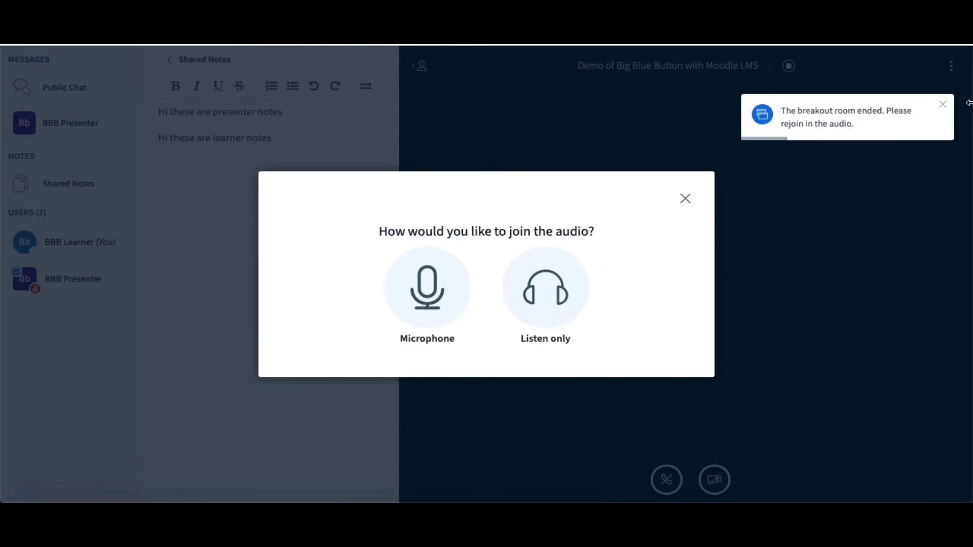
# - In the learner's session, rejoin the main session's audio as listen only and close the shared notes
pyautogui.click(549, 300)
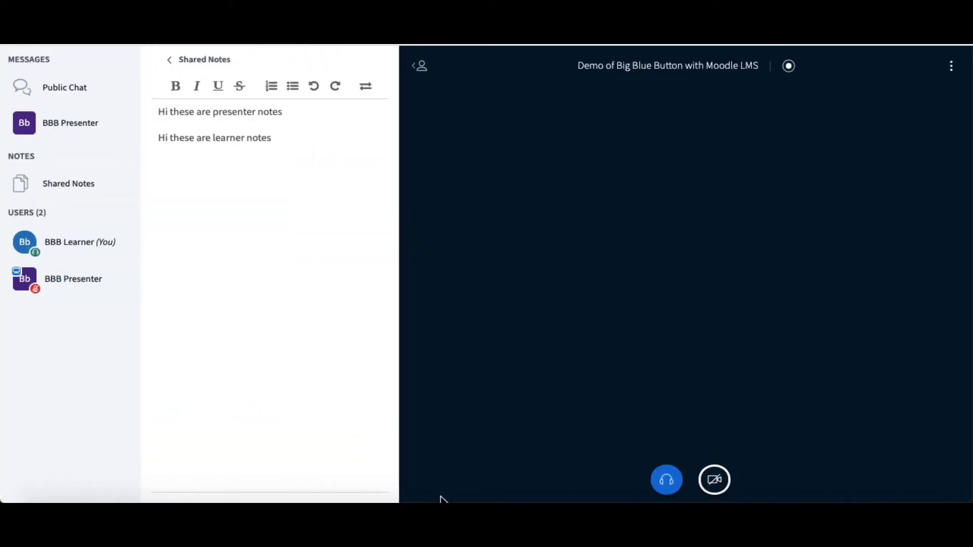
pyautogui.click(170, 61)
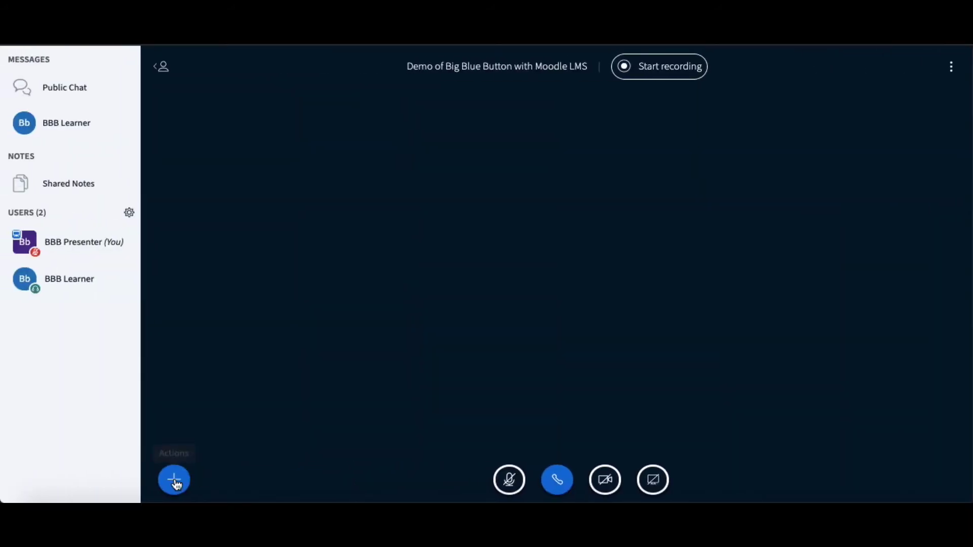
# - In the presenter's session, upload 3E-Software-Solutions-Portfolio.pdf from the 3E folder as the presentation
pyautogui.click(174, 481)
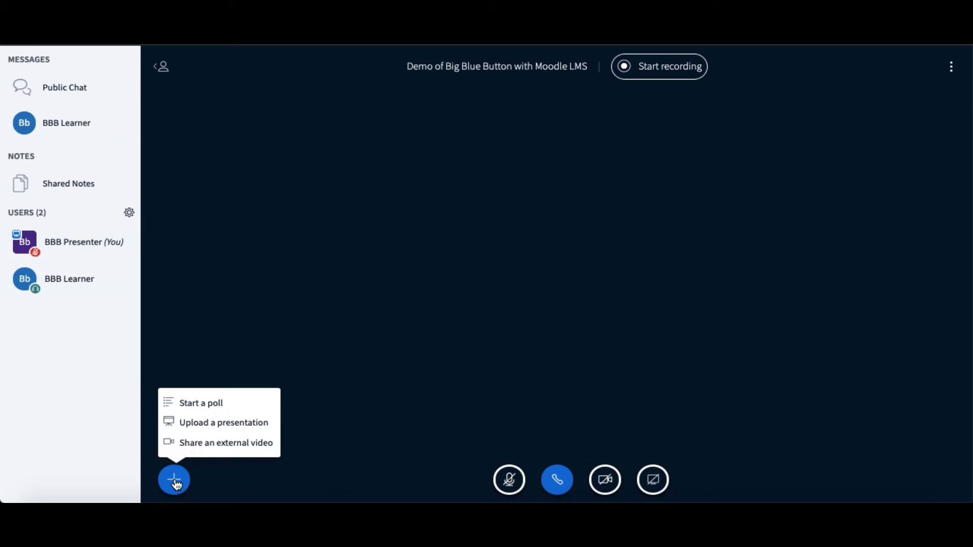
pyautogui.click(237, 428)
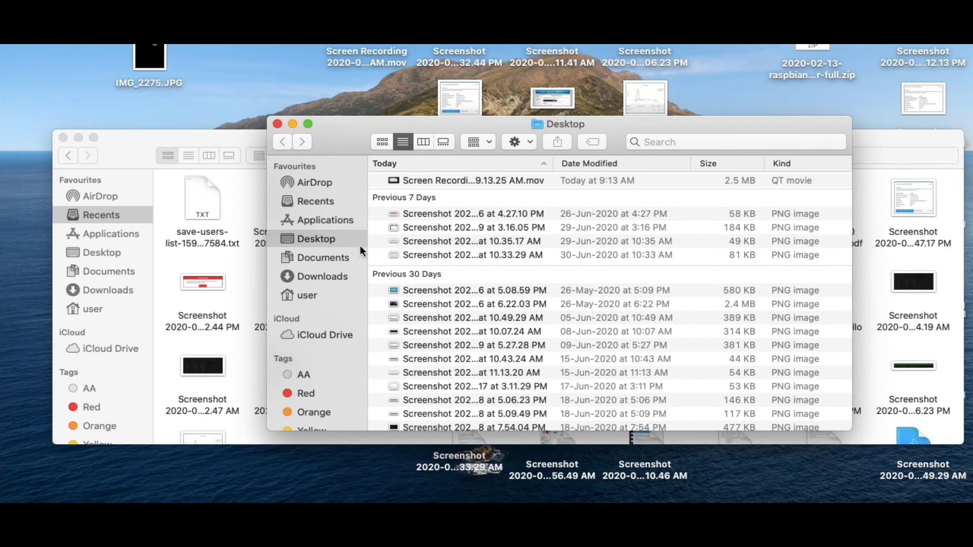
pyautogui.click(238, 141)
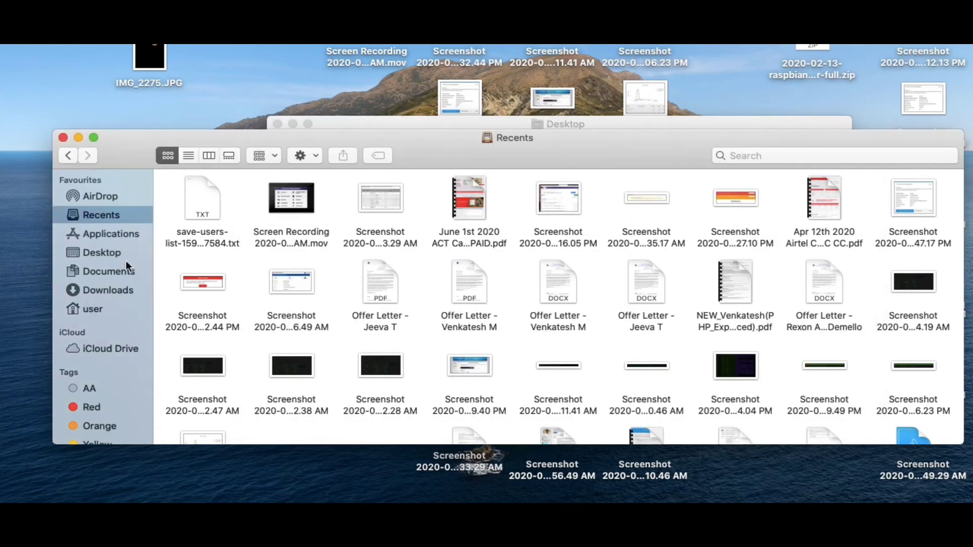
pyautogui.click(109, 272)
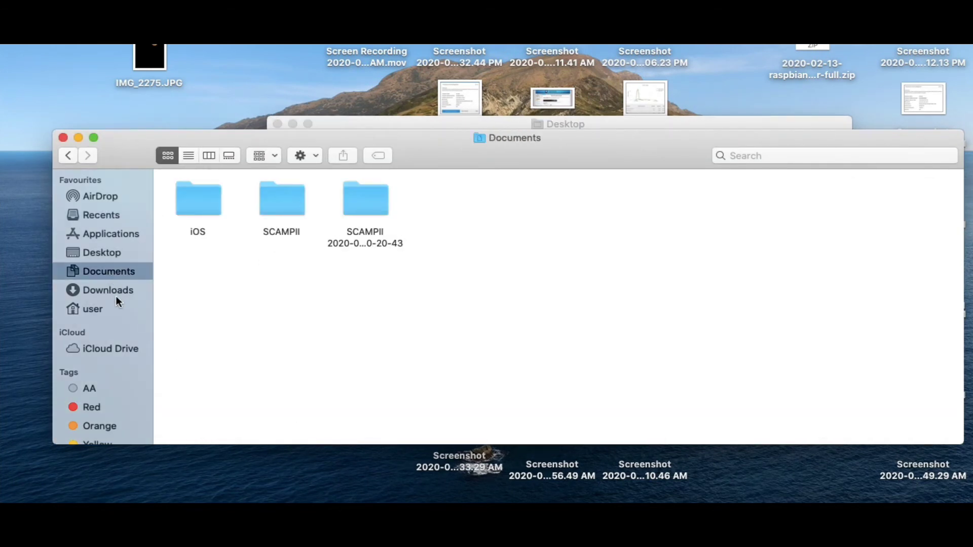
pyautogui.click(94, 309)
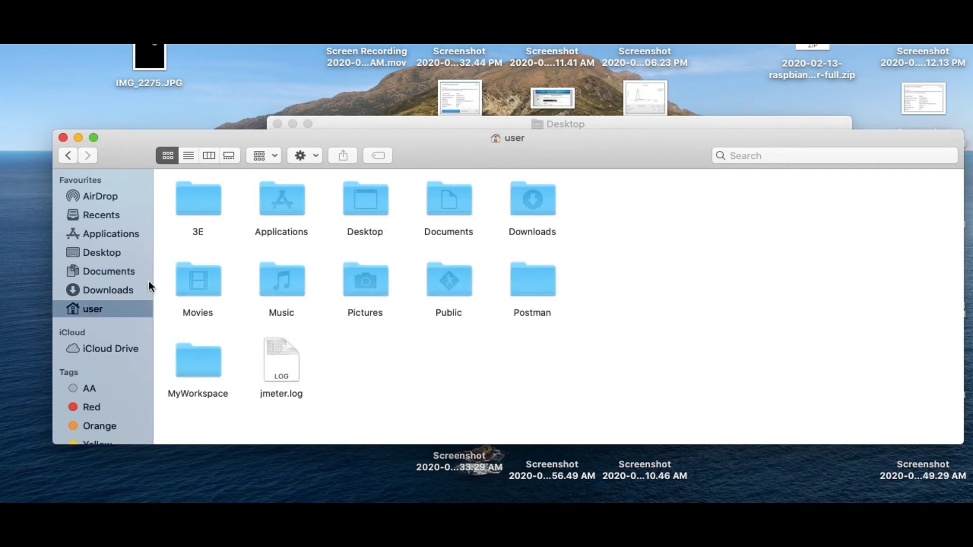
pyautogui.doubleClick(191, 200)
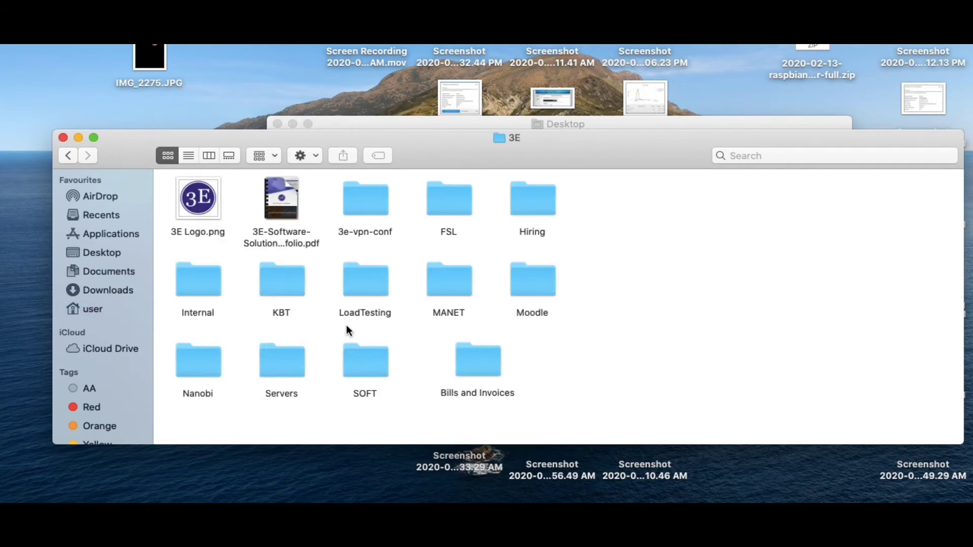
pyautogui.click(276, 190)
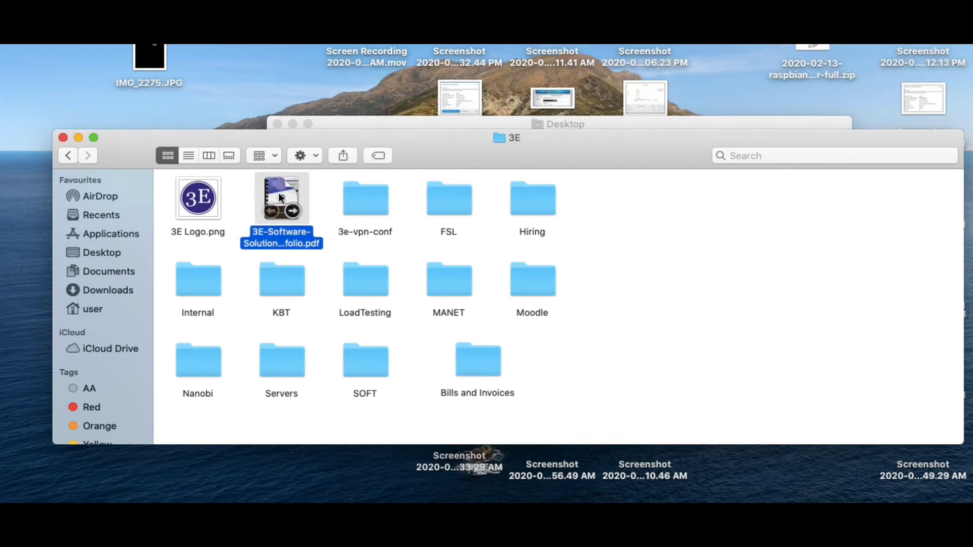
pyautogui.moveTo(280, 198); pyautogui.dragTo(497, 255)
pyautogui.hotkey('ctrl', 'Left')
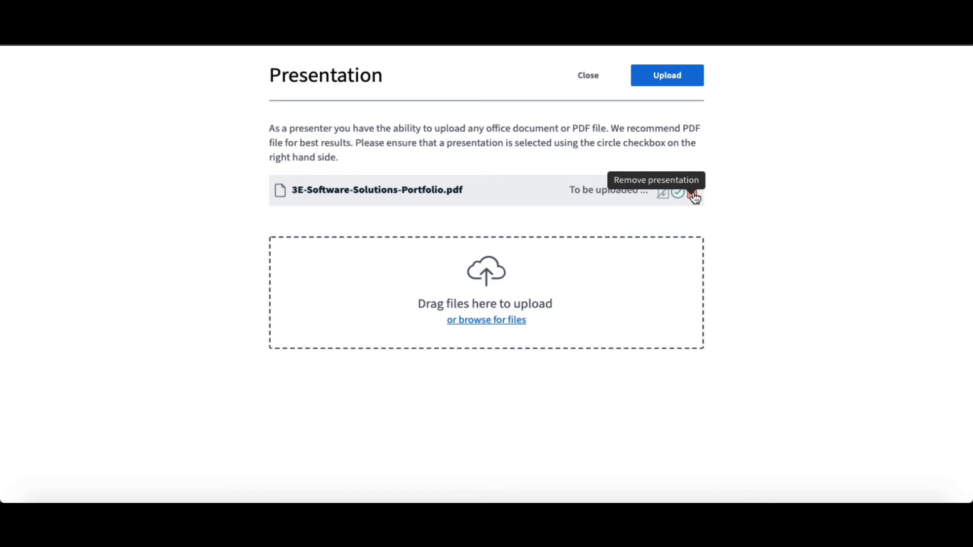
pyautogui.click(673, 83)
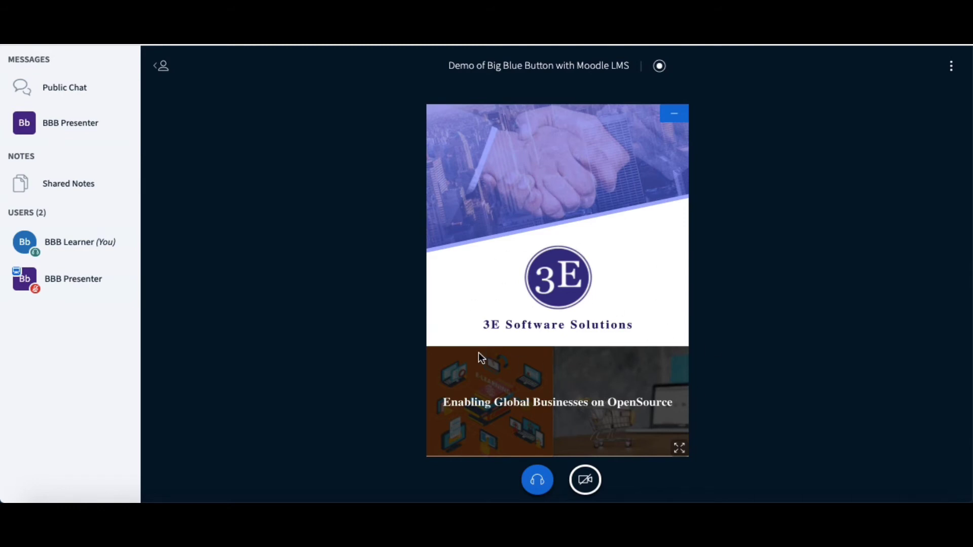
# - In the presenter's session, advance the portfolio presentation to slide 4 and check it in the learner's session
pyautogui.press('ctrl+super+Left')
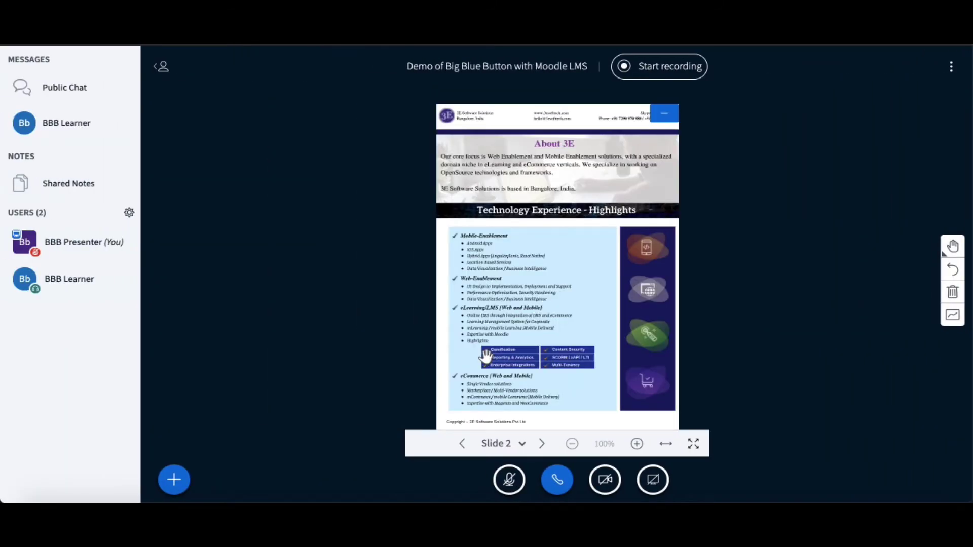
pyautogui.press('Right')
pyautogui.press('Right')
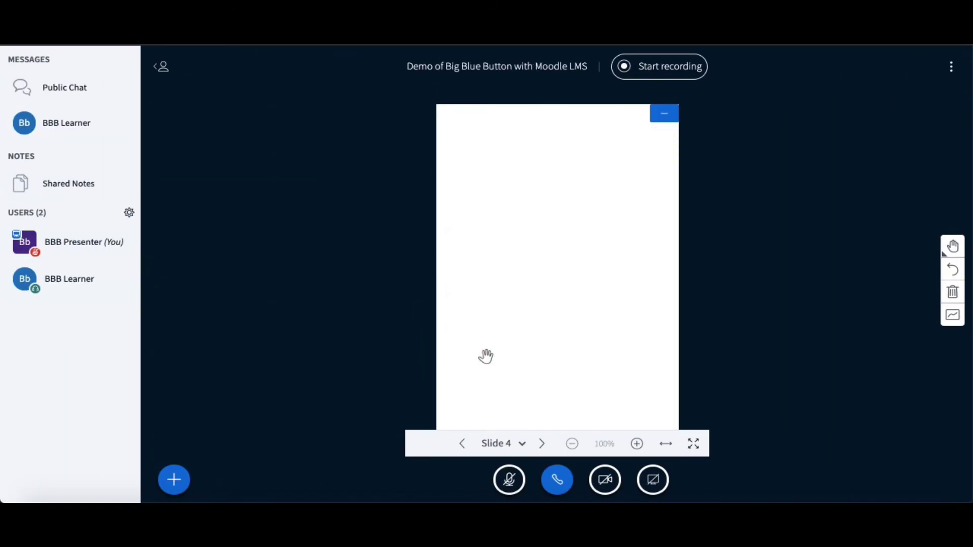
pyautogui.press('ctrl+super+Right')
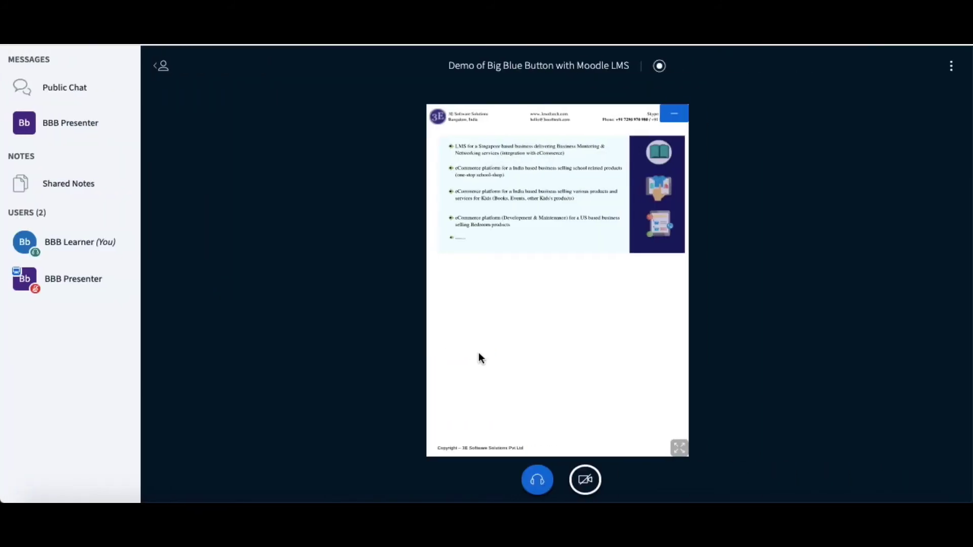
# - Add Blank PDF.pdf from the BBB folder inside 3E's Internal folder to the presenter's presentation upload list
pyautogui.press('ctrl+super+Left')
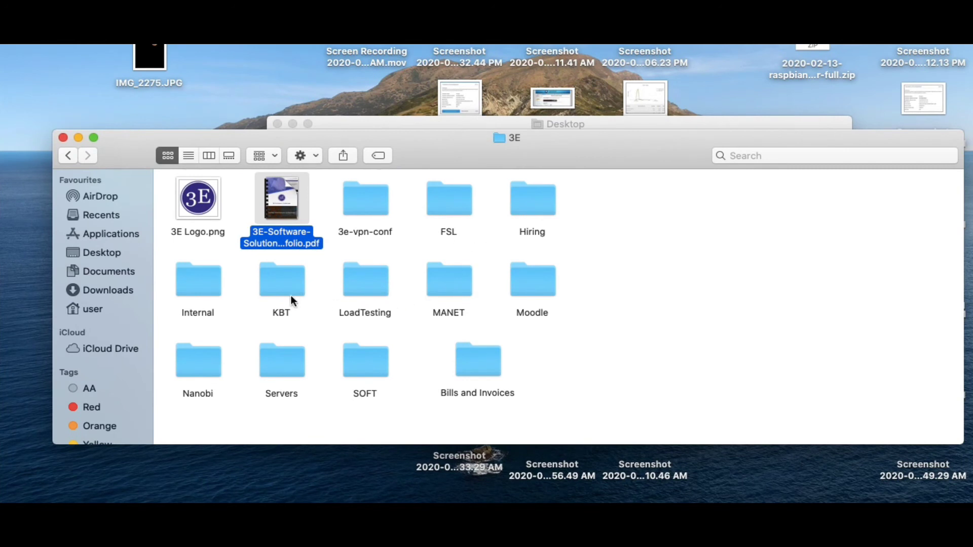
pyautogui.doubleClick(198, 285)
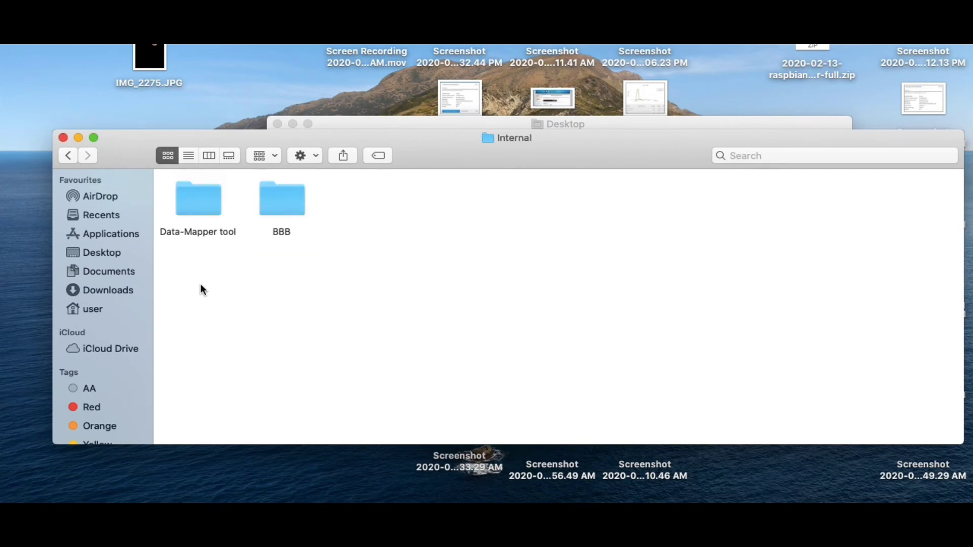
pyautogui.doubleClick(269, 207)
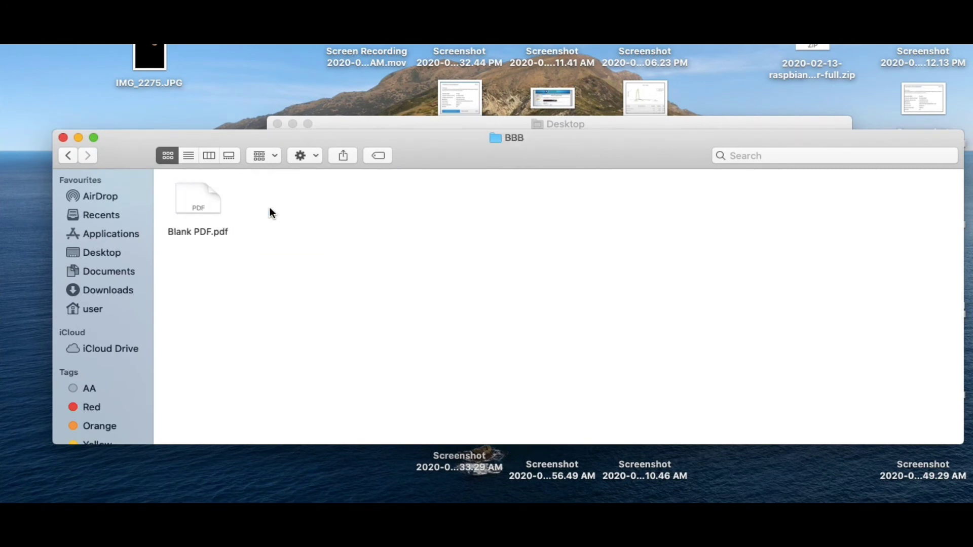
pyautogui.click(185, 197)
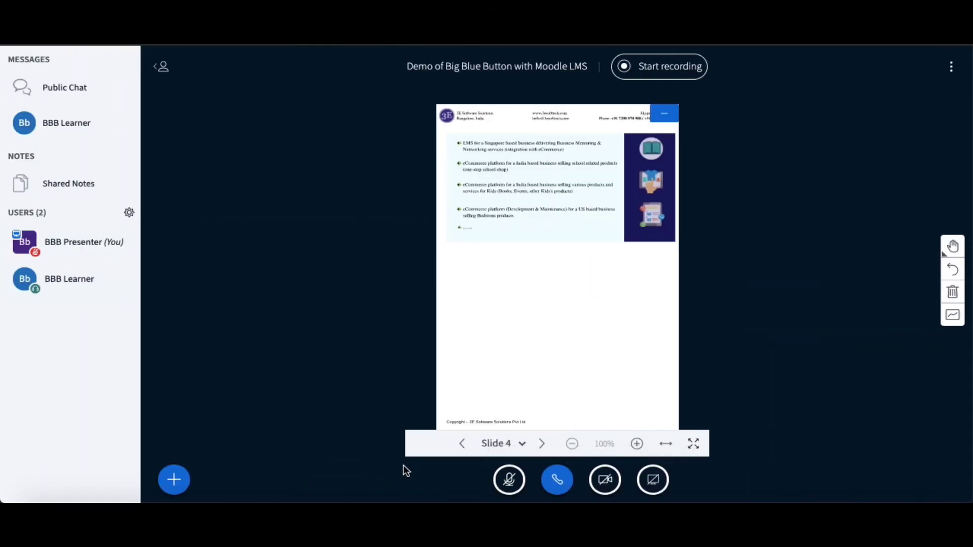
pyautogui.click(174, 479)
pyautogui.click(219, 422)
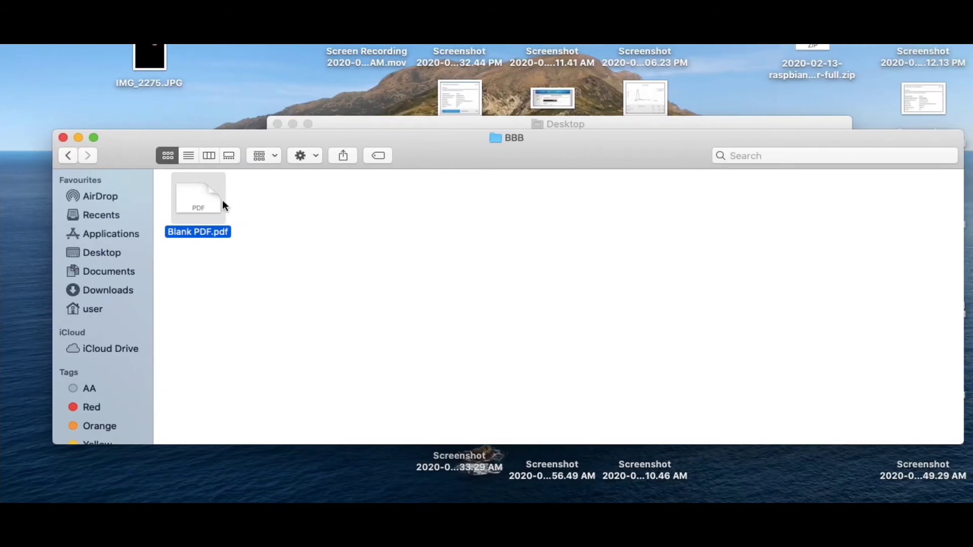
pyautogui.moveTo(229, 204); pyautogui.dragTo(501, 330)
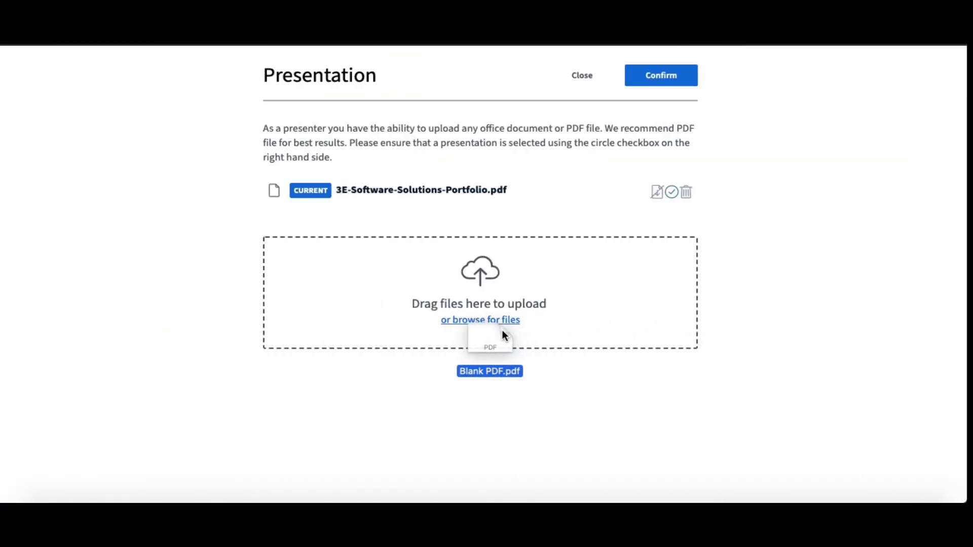
pyautogui.moveTo(502, 330); pyautogui.dragTo(484, 271)
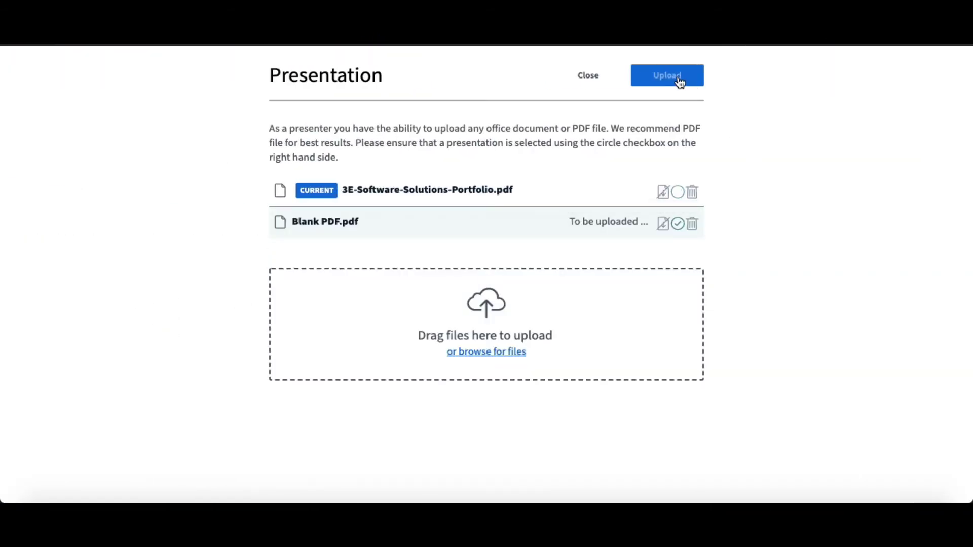
# - Allow Blank PDF.pdf to be downloaded, upload it as the current presentation, and dismiss the notification
pyautogui.click(663, 224)
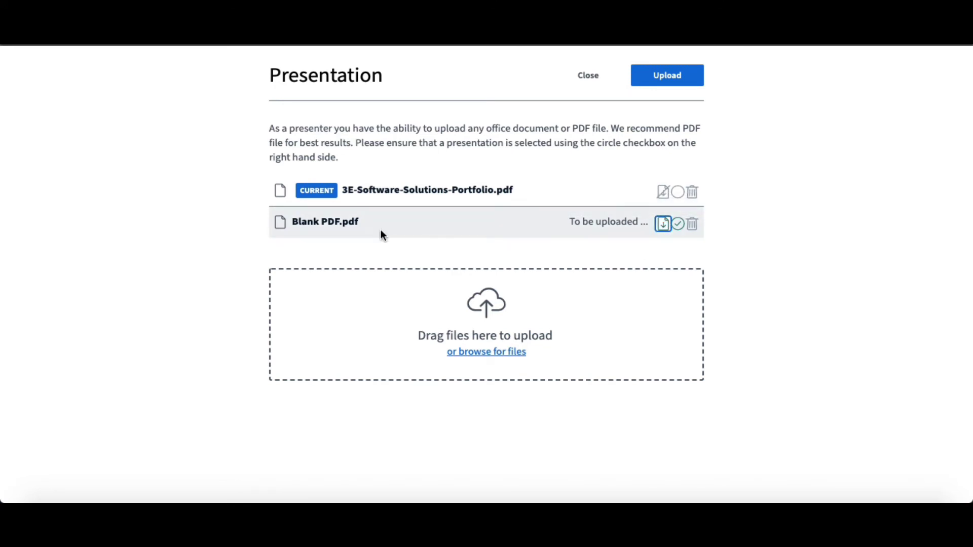
pyautogui.click(673, 83)
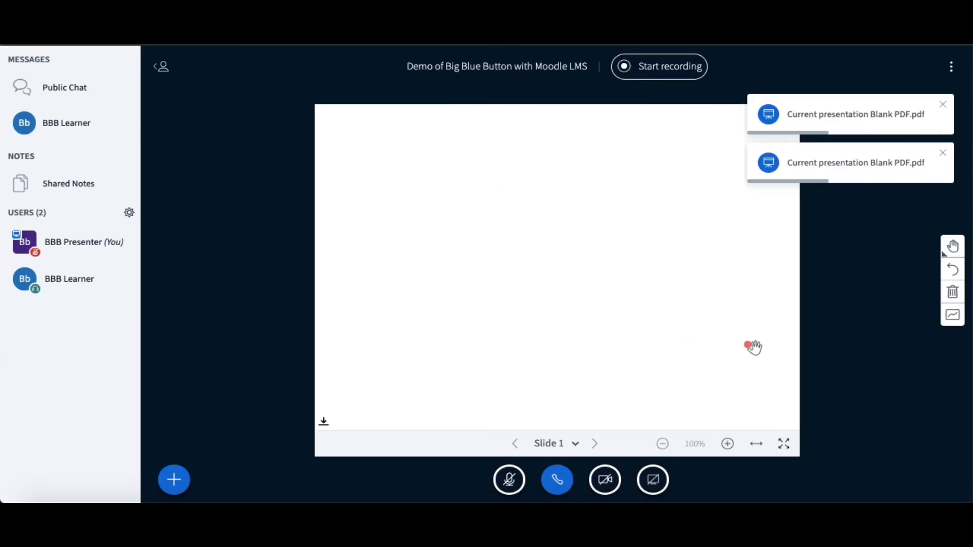
pyautogui.click(943, 153)
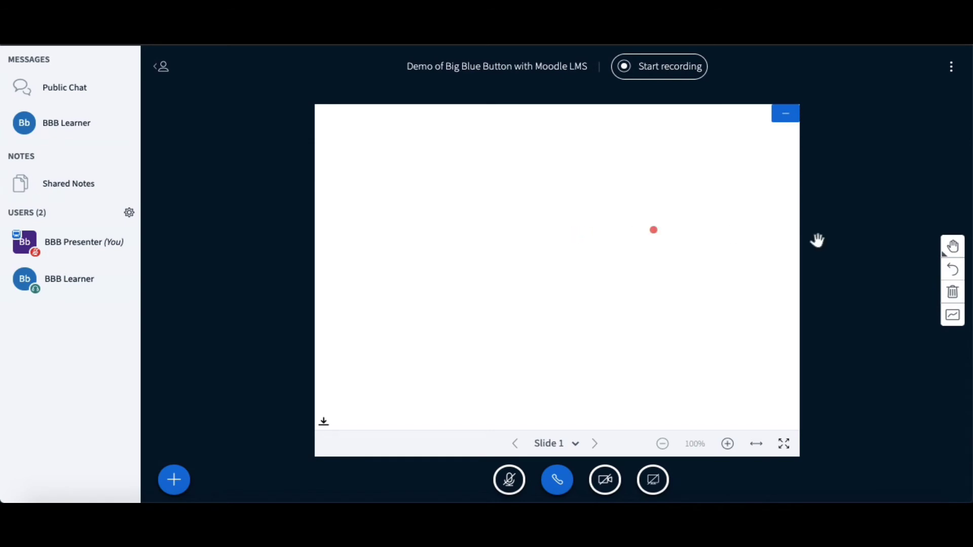
# - Draw a right-angled triangle on the blank slide using three straight red lines from the Line tool
pyautogui.click(955, 249)
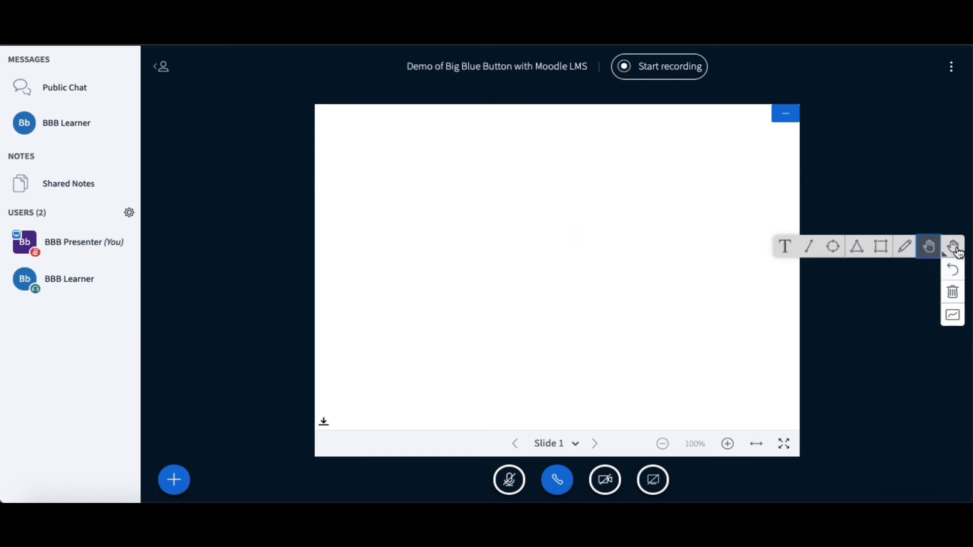
pyautogui.click(809, 253)
pyautogui.click(809, 247)
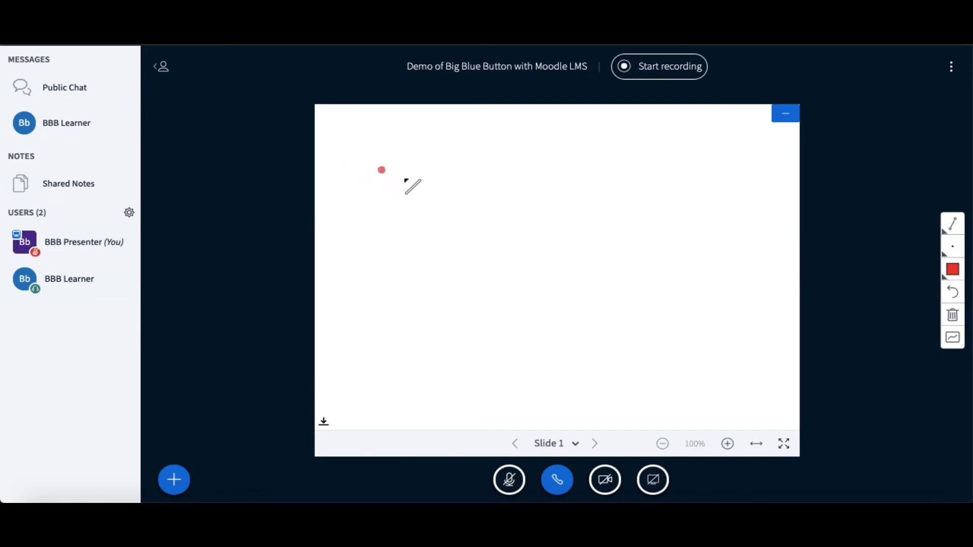
pyautogui.moveTo(413, 181)
pyautogui.mouseDown()
pyautogui.moveTo(417, 308)
pyautogui.moveTo(582, 302)
pyautogui.moveTo(557, 309)
pyautogui.mouseUp()
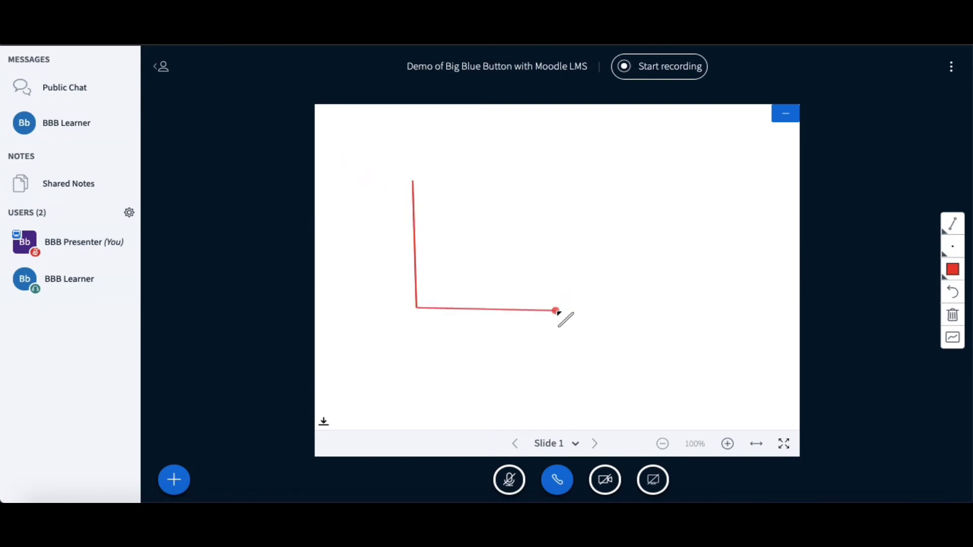
pyautogui.moveTo(480, 275); pyautogui.dragTo(414, 186)
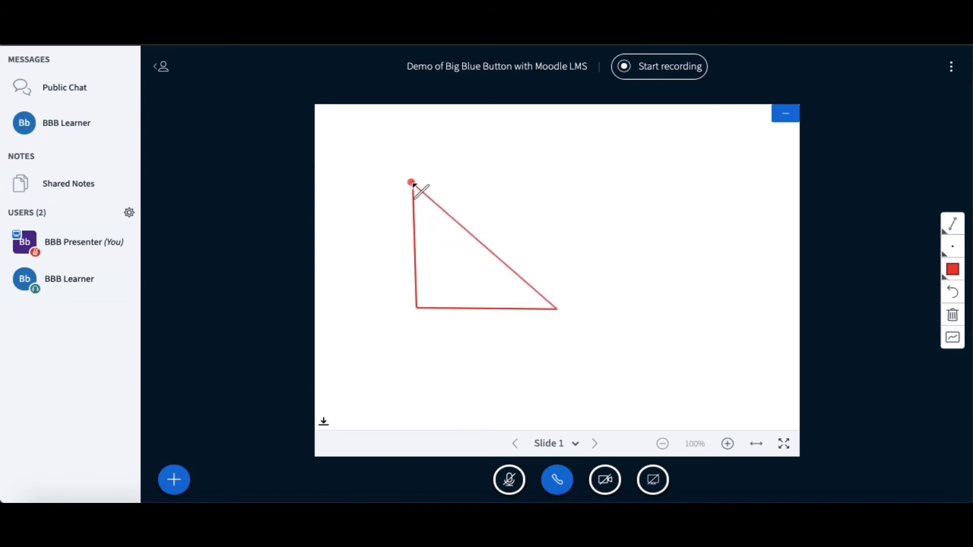
# - Draw a small red square with the Rectangle tool in the triangle's lower-left corner to mark the right angle
pyautogui.click(953, 224)
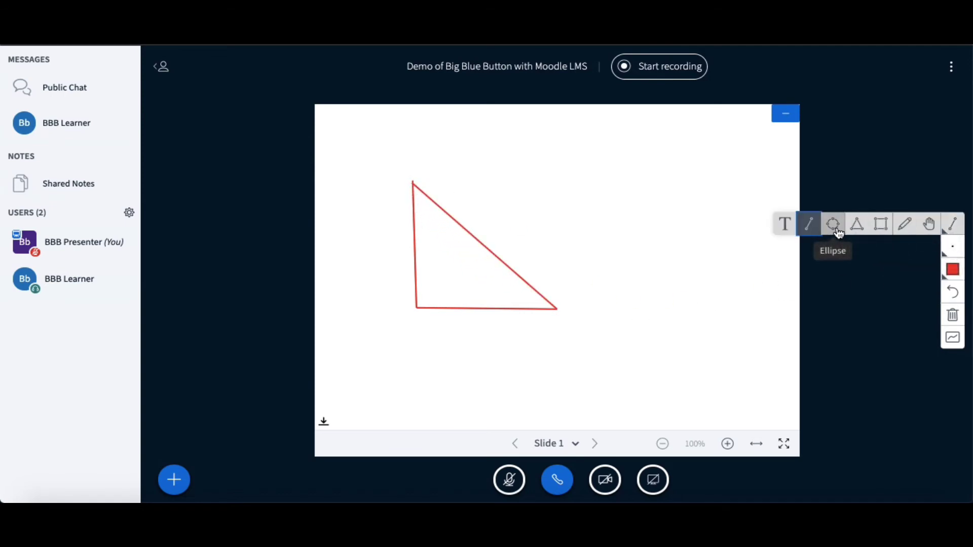
pyautogui.click(879, 231)
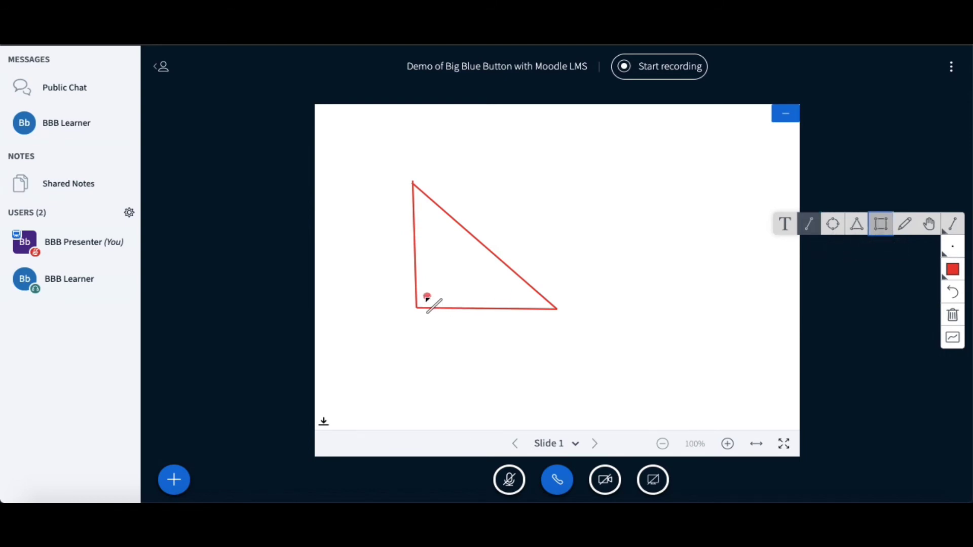
pyautogui.click(881, 224)
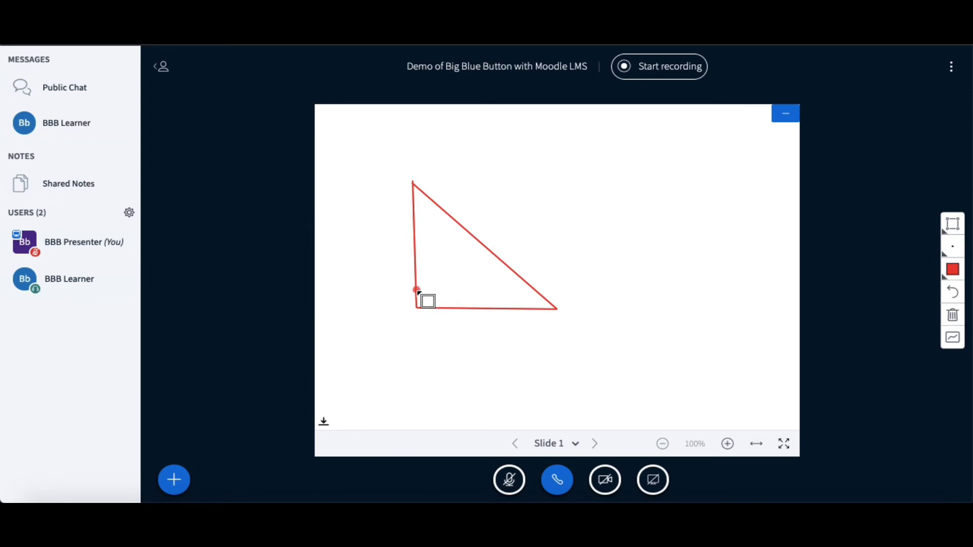
pyautogui.moveTo(416, 291); pyautogui.dragTo(438, 308)
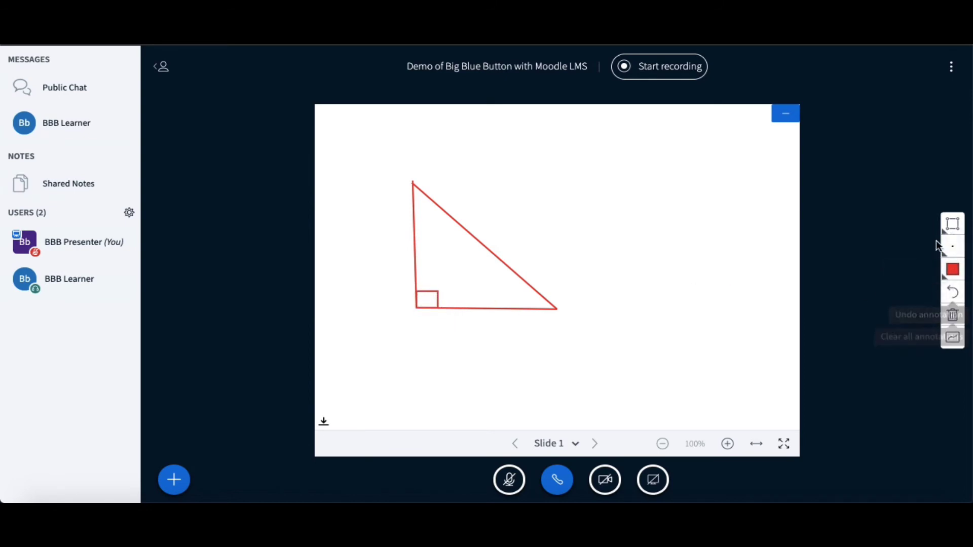
pyautogui.click(955, 227)
pyautogui.click(786, 229)
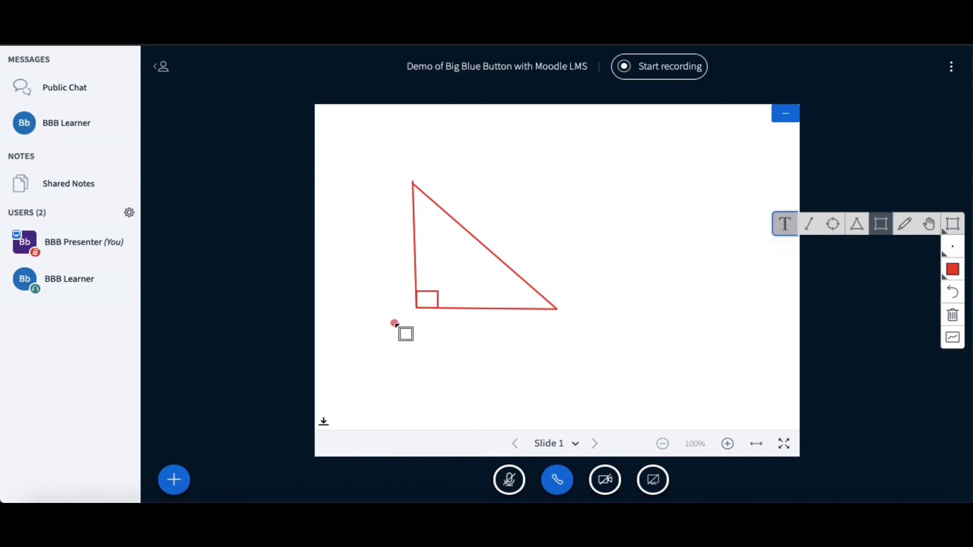
pyautogui.moveTo(394, 323); pyautogui.dragTo(666, 361)
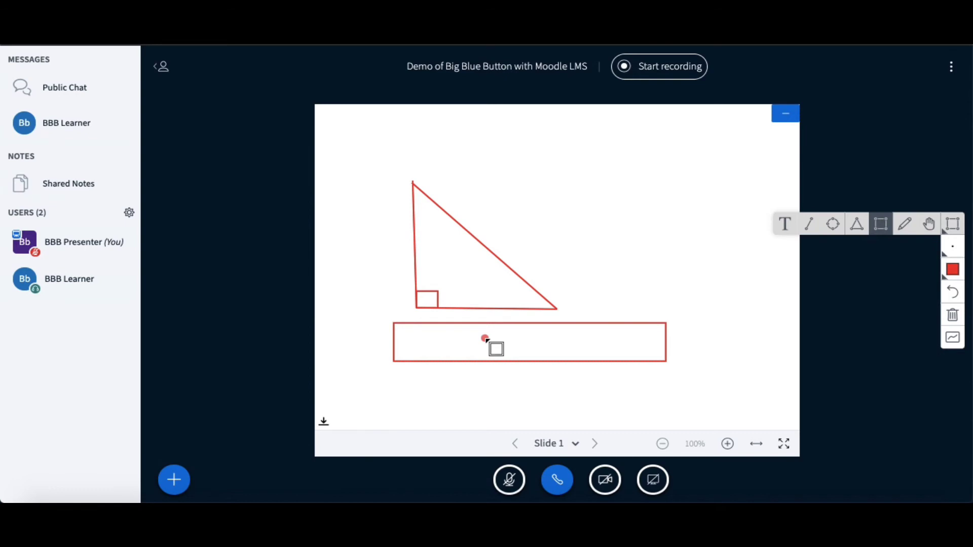
pyautogui.click(955, 294)
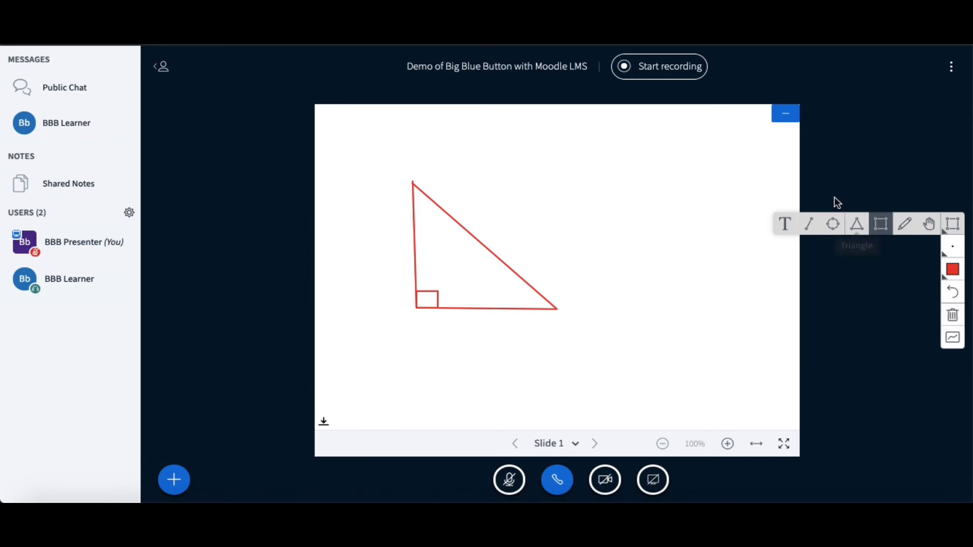
pyautogui.click(784, 224)
pyautogui.moveTo(394, 324); pyautogui.dragTo(683, 357)
pyautogui.click(510, 343)
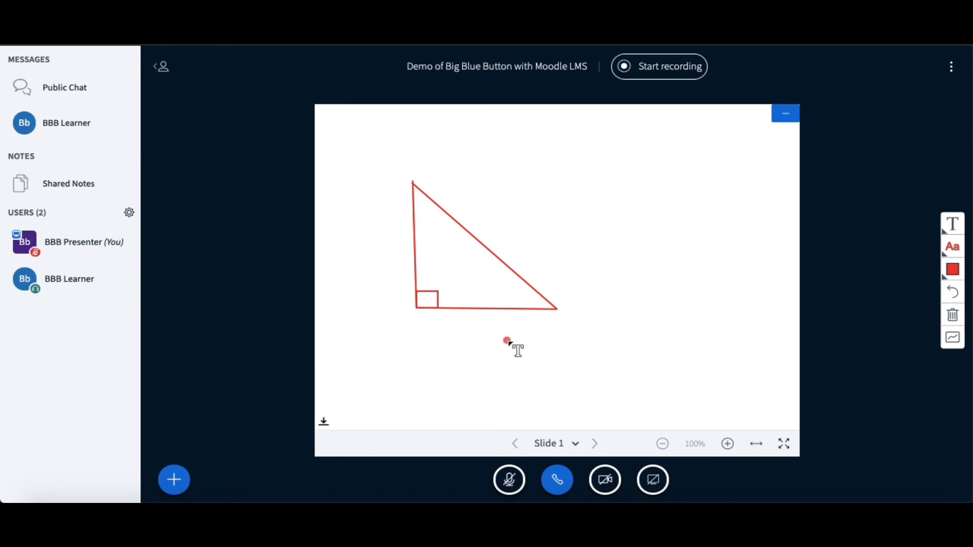
# - Choose the Text tool and set its font size to the smallest option
pyautogui.click(953, 224)
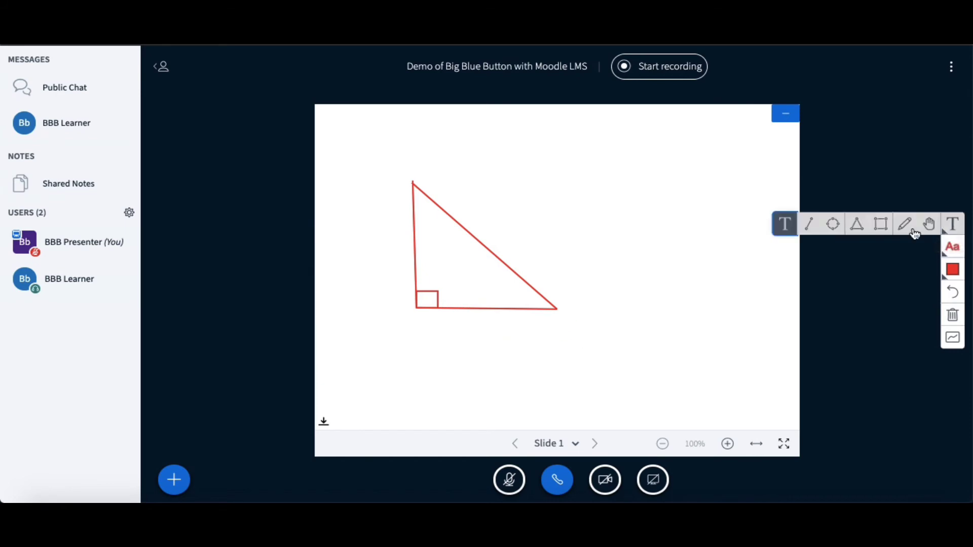
pyautogui.click(787, 226)
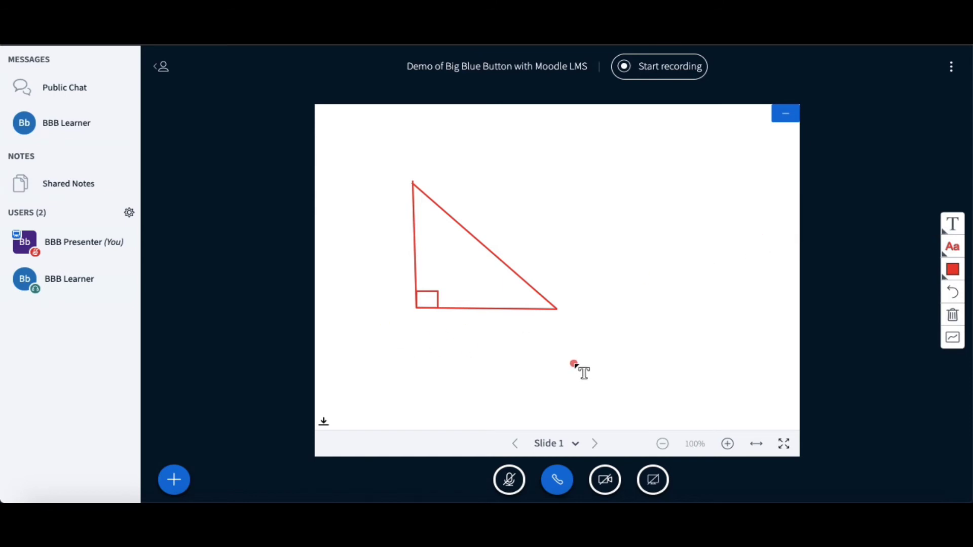
pyautogui.click(951, 248)
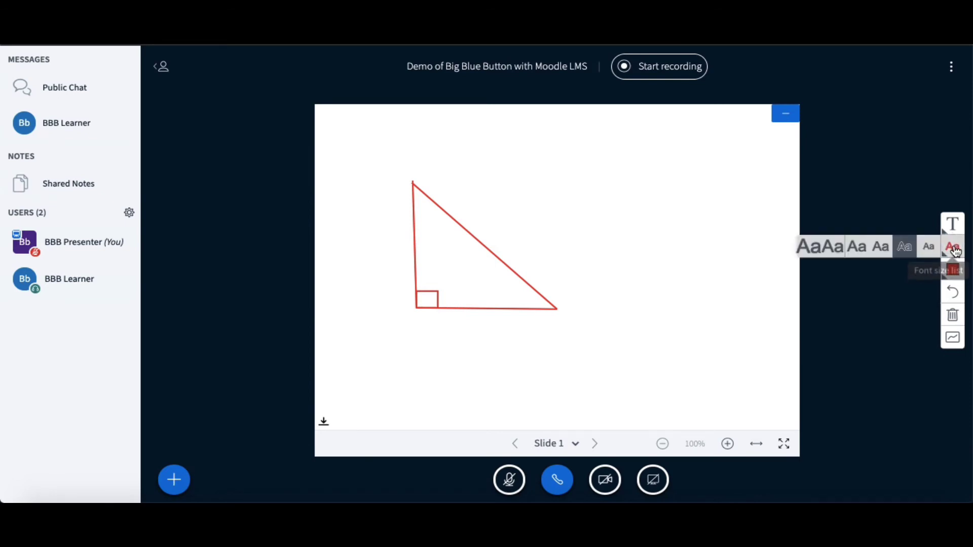
pyautogui.click(927, 248)
pyautogui.click(953, 224)
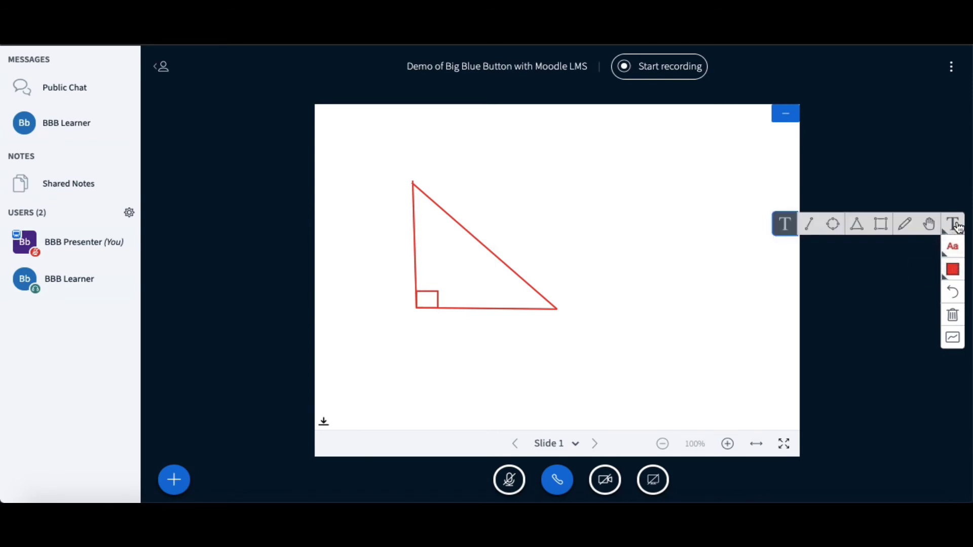
pyautogui.click(787, 231)
pyautogui.moveTo(393, 321); pyautogui.dragTo(659, 352)
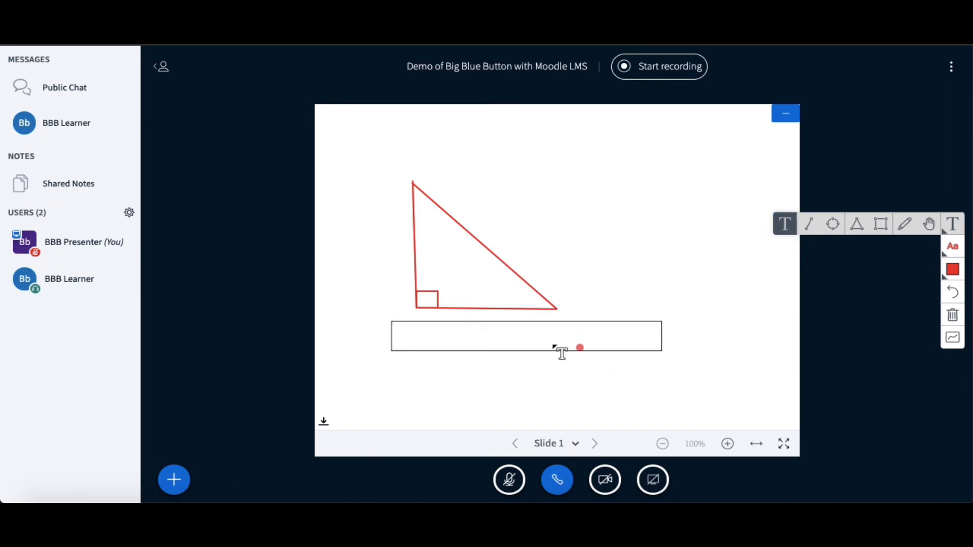
pyautogui.click(520, 335)
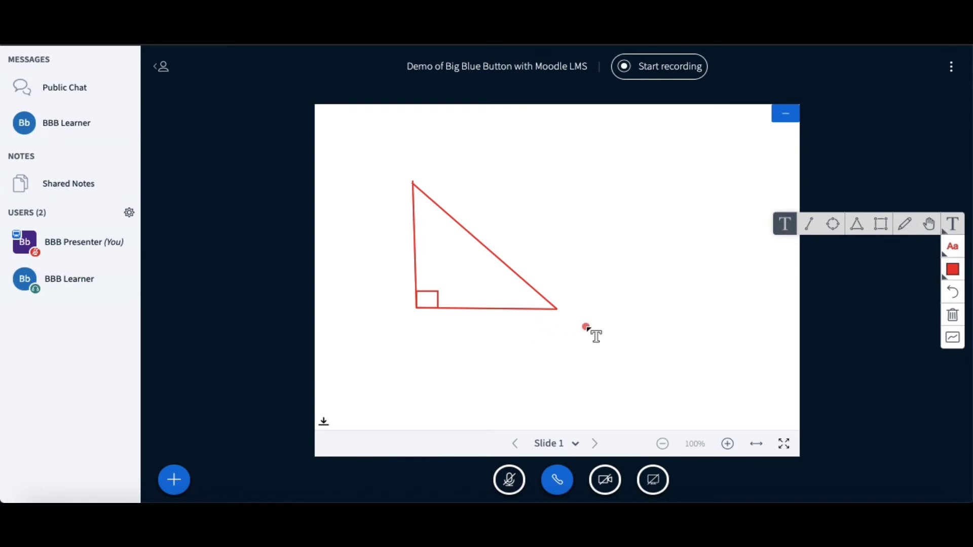
# - Add the text label "Right Angled Triangle" in a text box just below the triangle
pyautogui.click(786, 227)
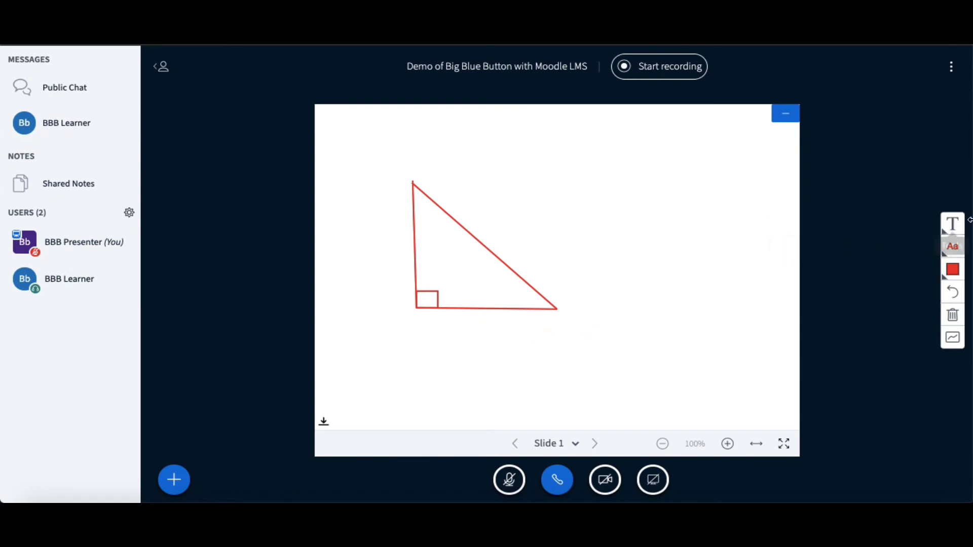
pyautogui.click(954, 226)
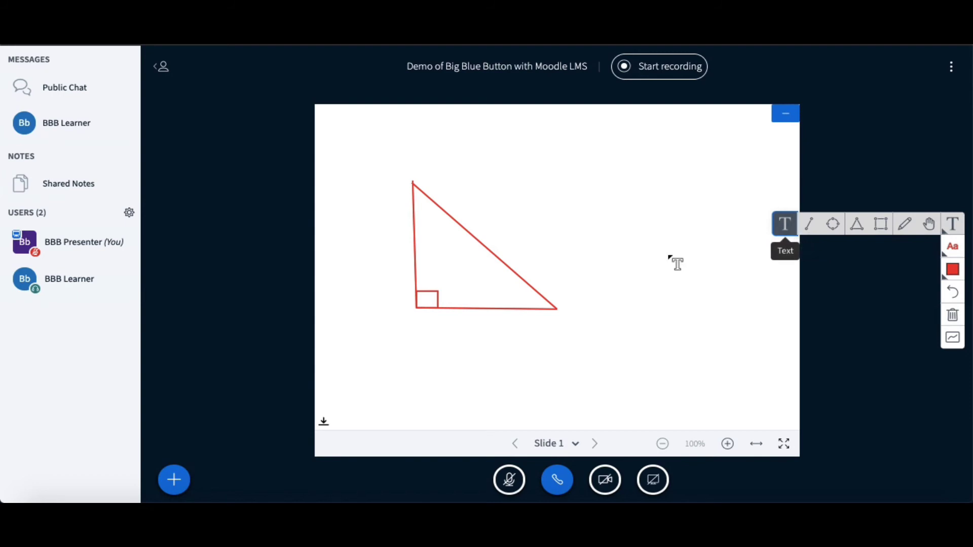
pyautogui.moveTo(404, 327); pyautogui.dragTo(636, 365)
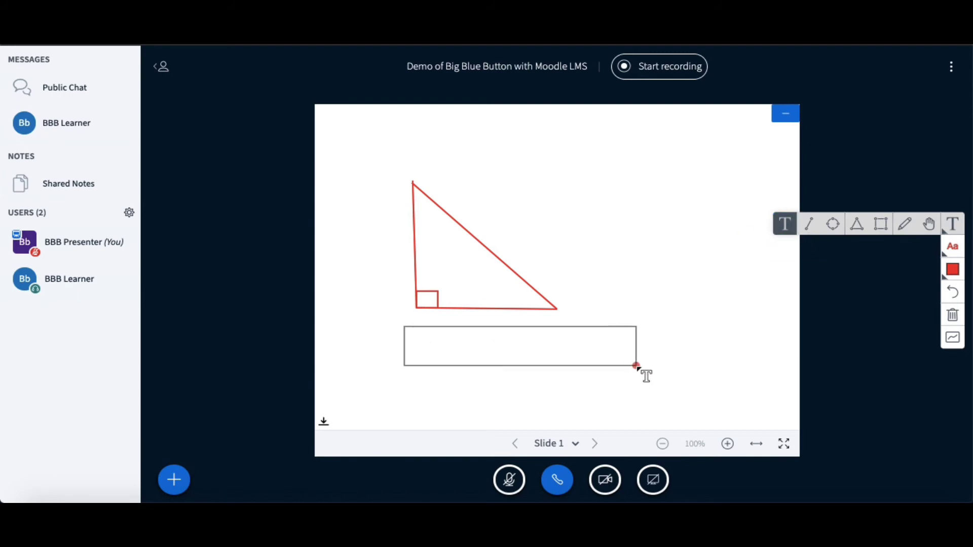
pyautogui.write('Right Angled Triangle')
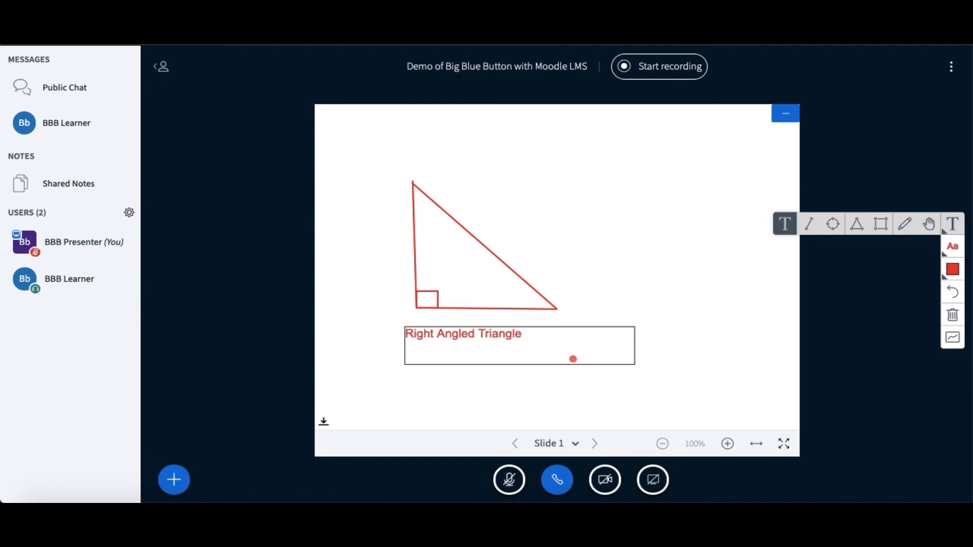
pyautogui.press('Return')
pyautogui.click(720, 335)
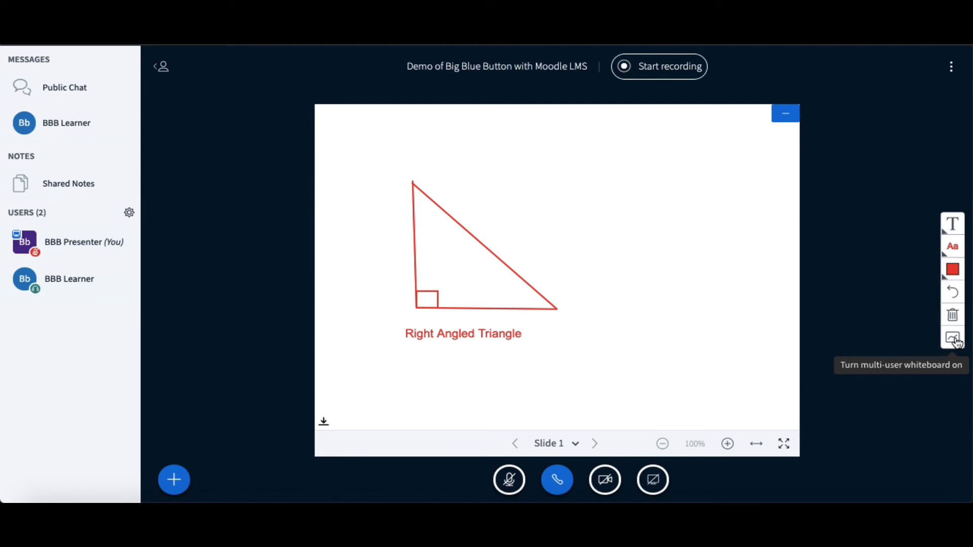
# - Turn on the multi-user whiteboard and handwrite 90° with the Pencil inside the triangle from the learner's session
pyautogui.click(956, 340)
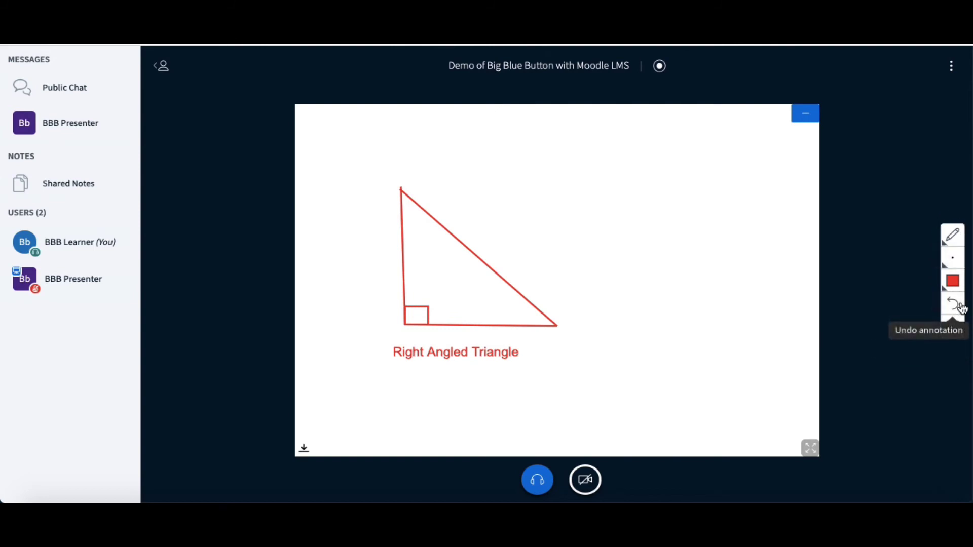
pyautogui.click(953, 237)
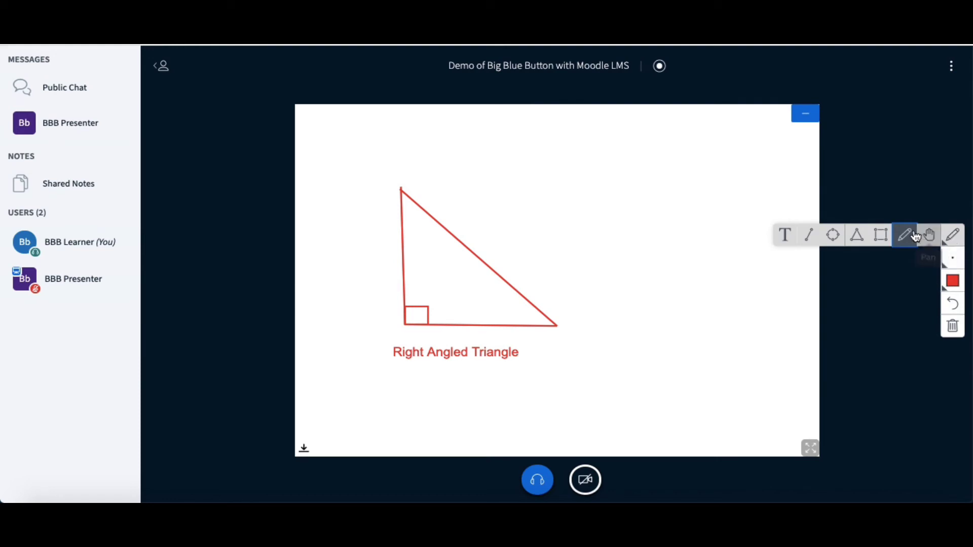
pyautogui.click(908, 236)
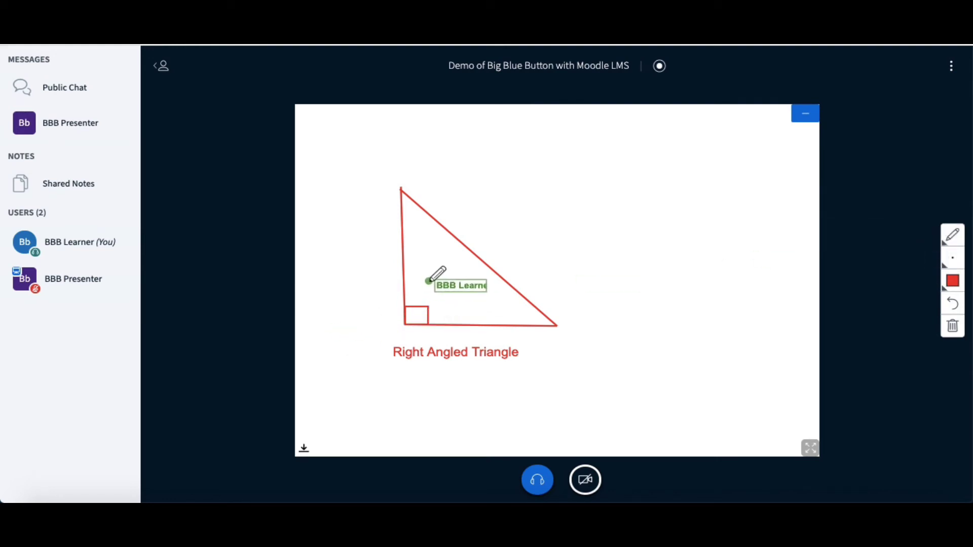
pyautogui.moveTo(427, 285)
pyautogui.mouseDown()
pyautogui.moveTo(435, 299)
pyautogui.moveTo(442, 277)
pyautogui.mouseUp()
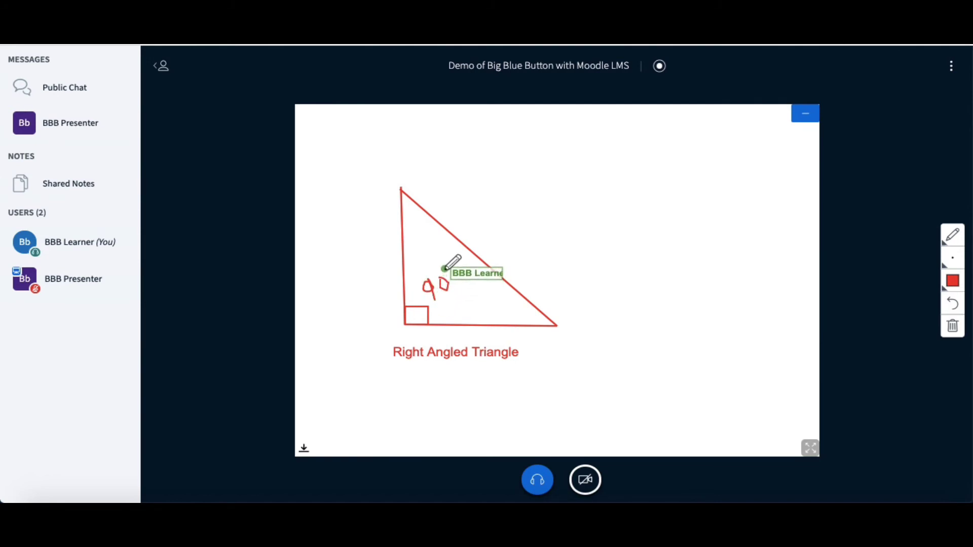
pyautogui.click(446, 269)
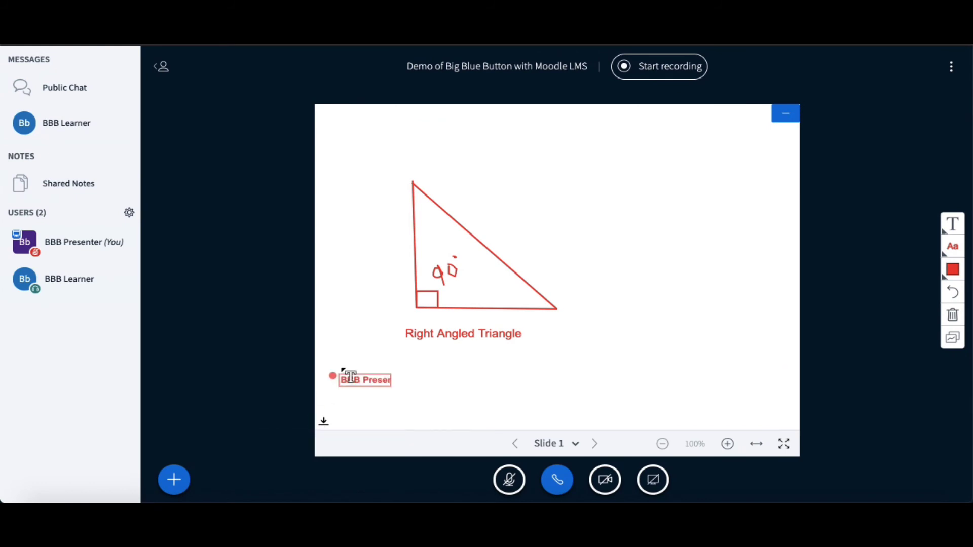
# - Start sharing an external video in the presenter's session, with the external video URL ready for entry
pyautogui.click(181, 491)
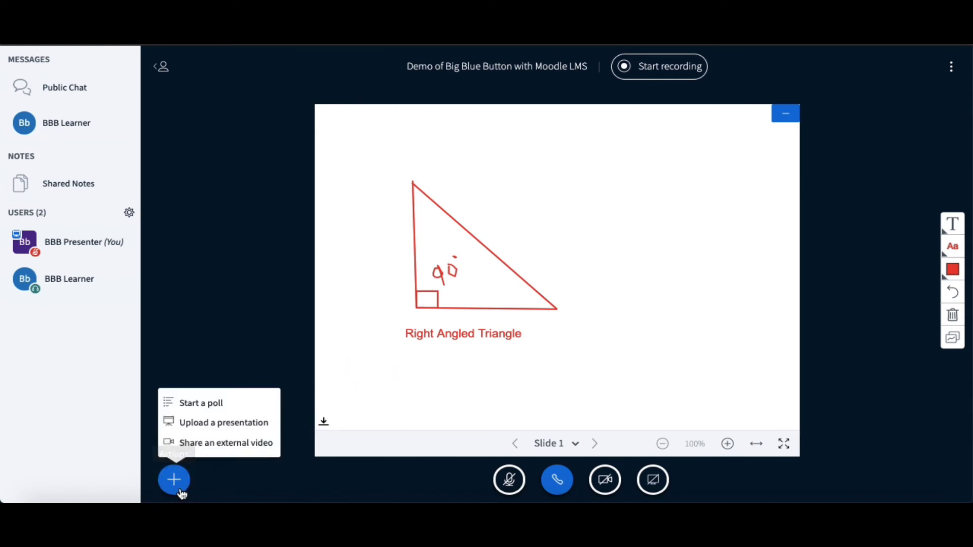
pyautogui.click(237, 444)
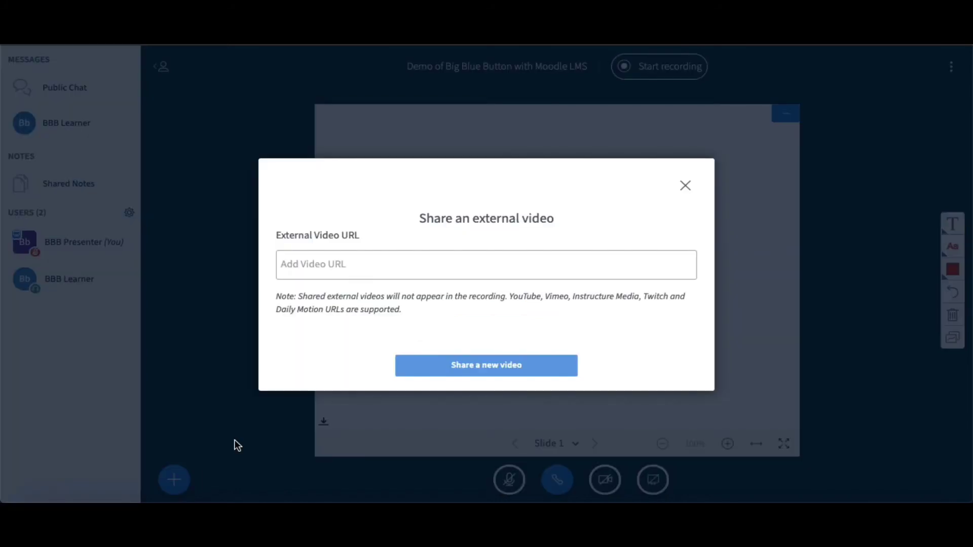
pyautogui.click(399, 264)
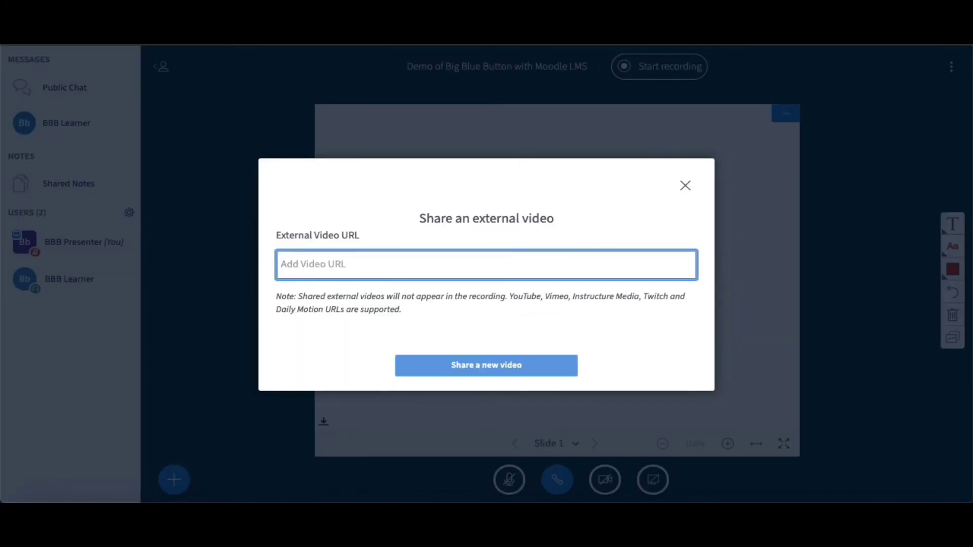
# - Search the web for "3e software solutions youtube" in a new incognito window
pyautogui.press('super+shift+n')
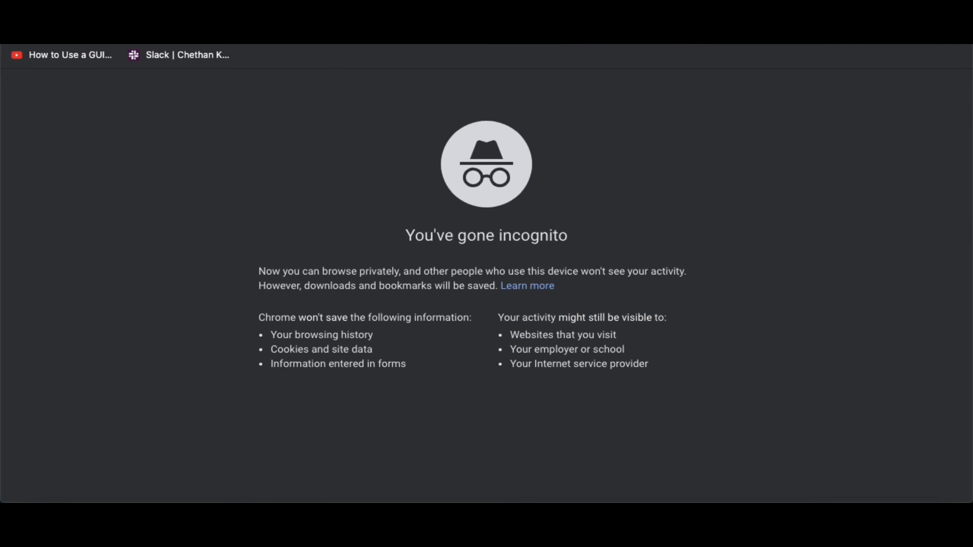
pyautogui.write('3e soft')
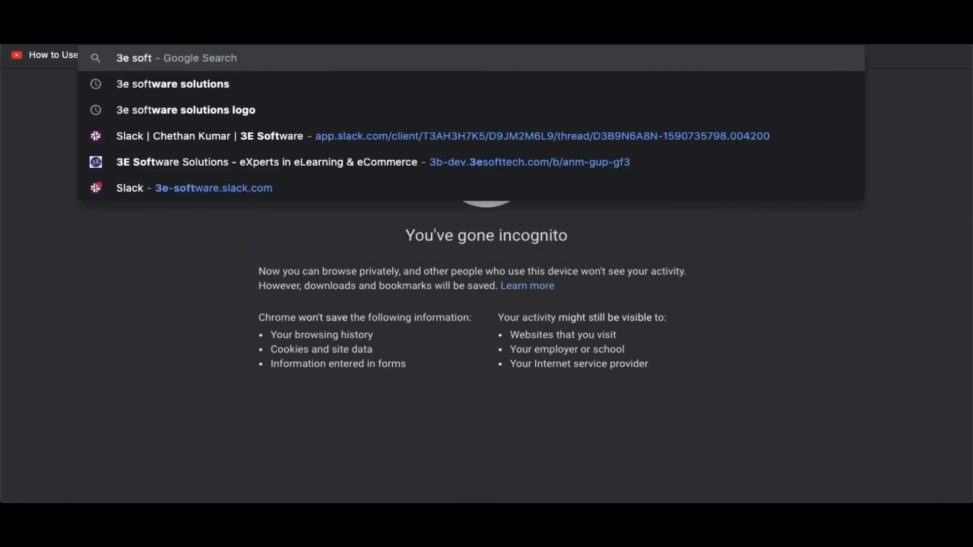
pyautogui.write('ware')
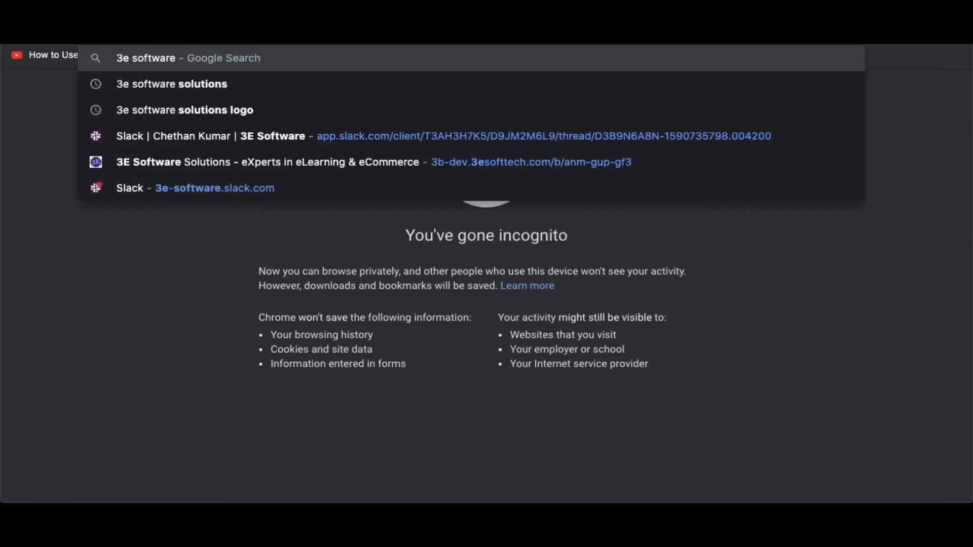
pyautogui.write(' solutions y')
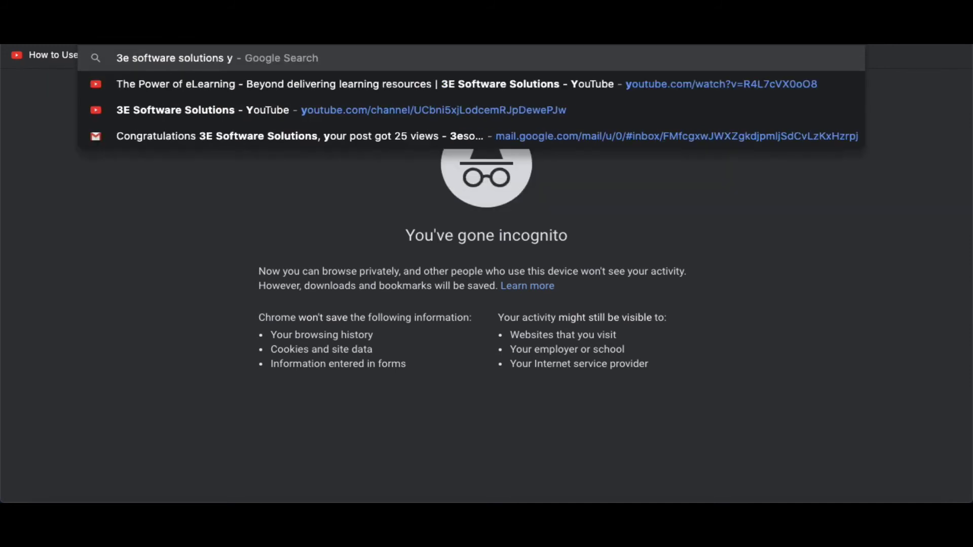
pyautogui.write('outube')
pyautogui.press('Return')
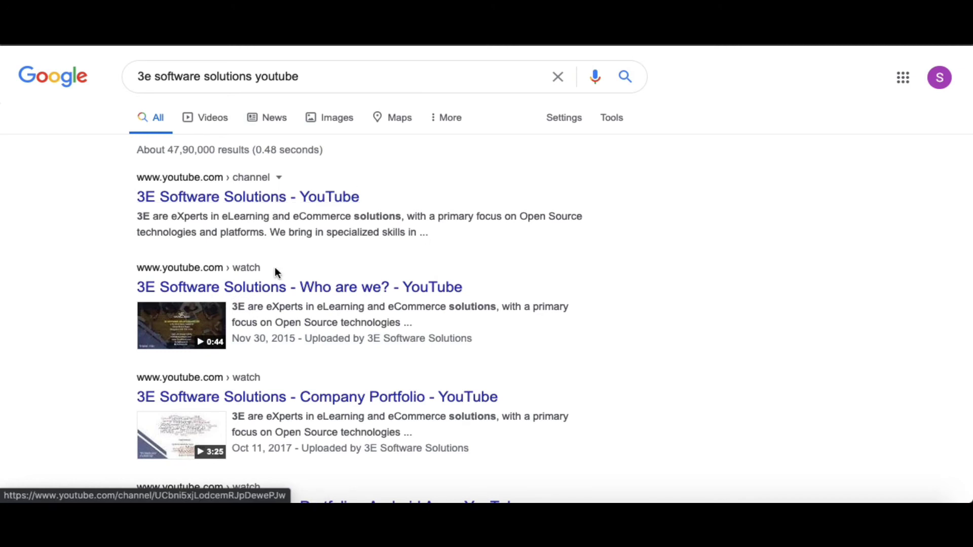
pyautogui.click(277, 287)
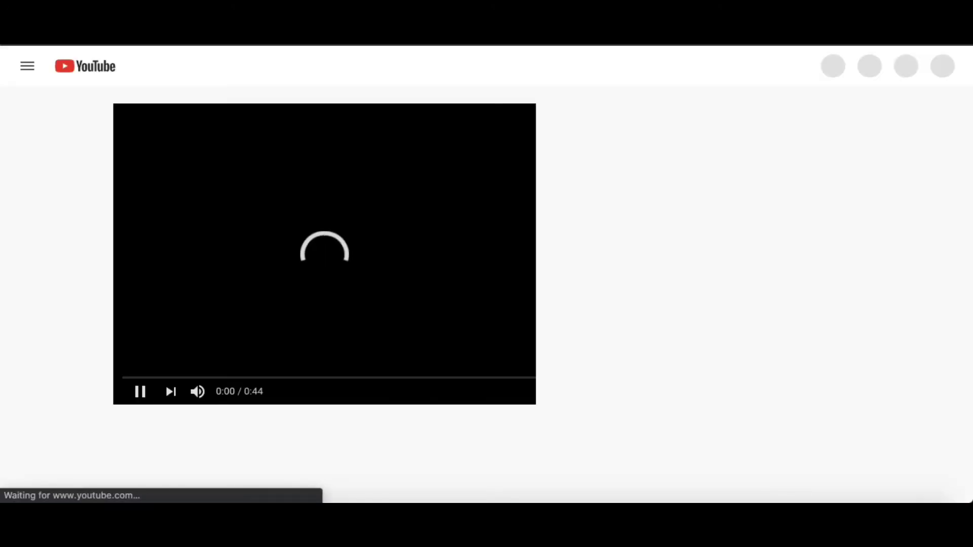
pyautogui.click(140, 392)
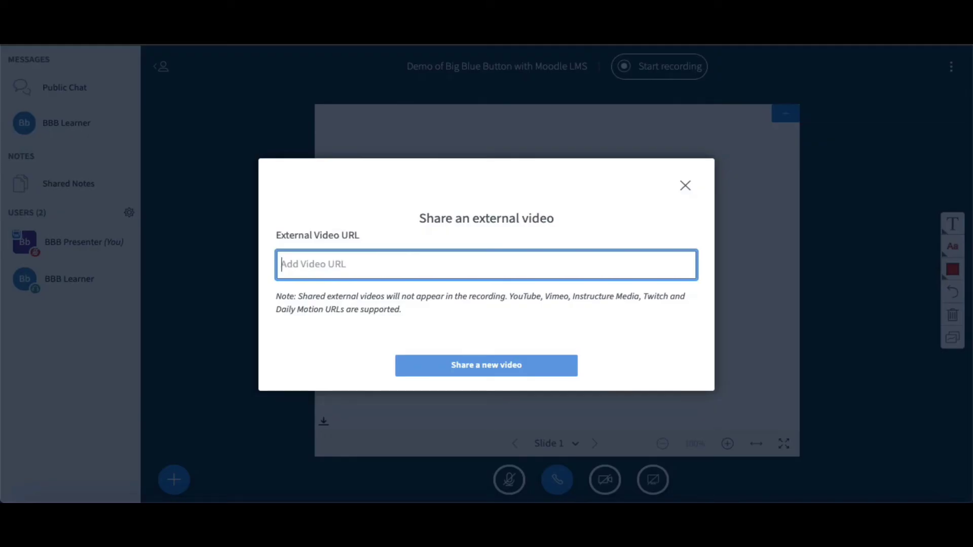
pyautogui.write('https://www.youtube.com/watch?v=lZpa53Zx31M')
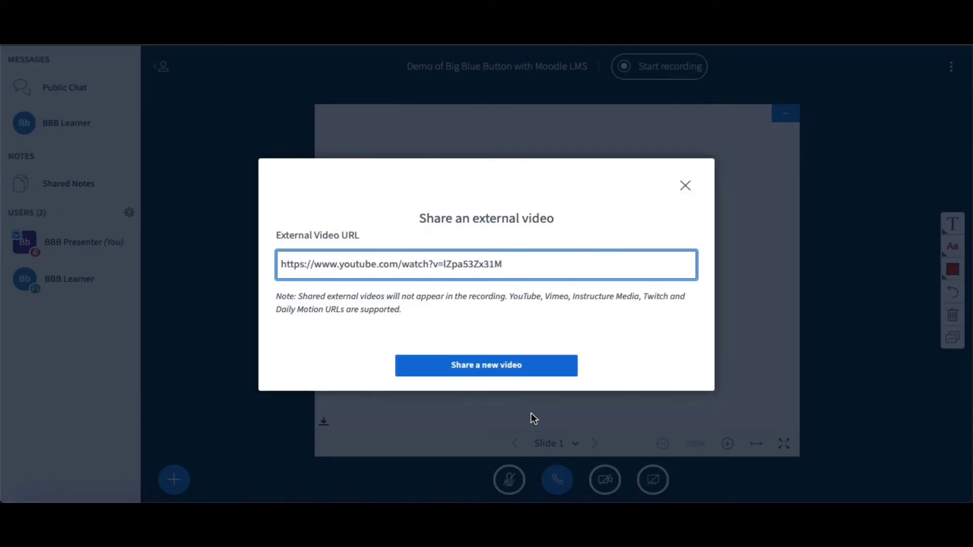
pyautogui.click(481, 363)
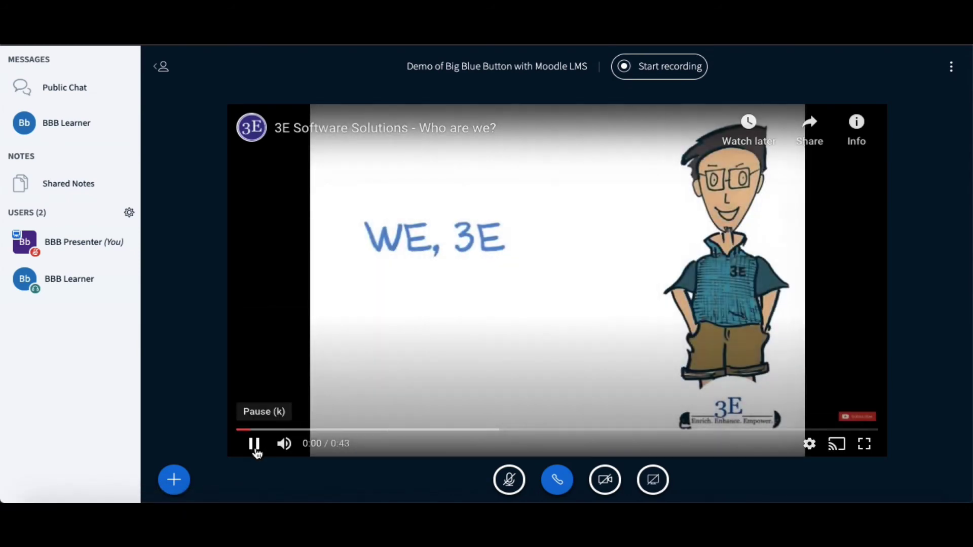
# - Pause the shared external video and stop sharing it with the meeting
pyautogui.click(255, 446)
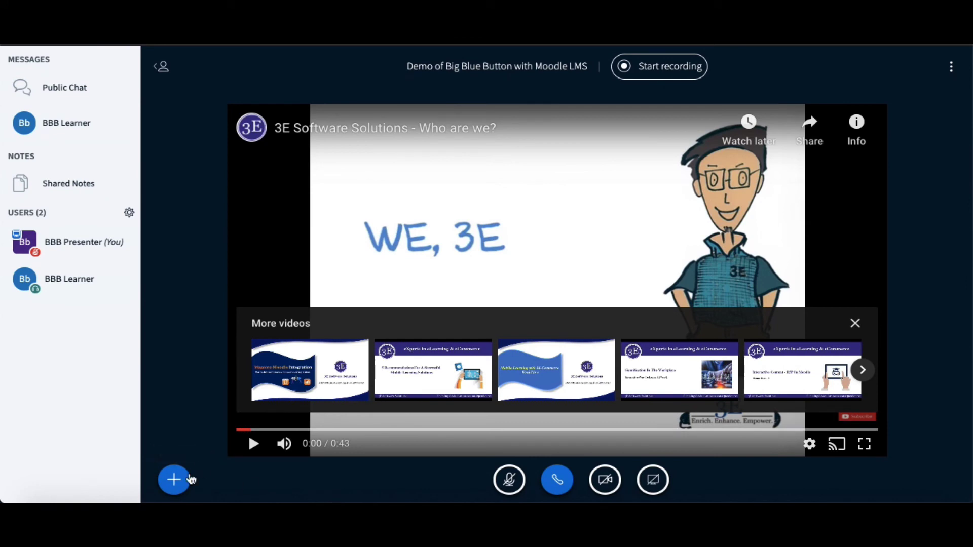
pyautogui.click(181, 485)
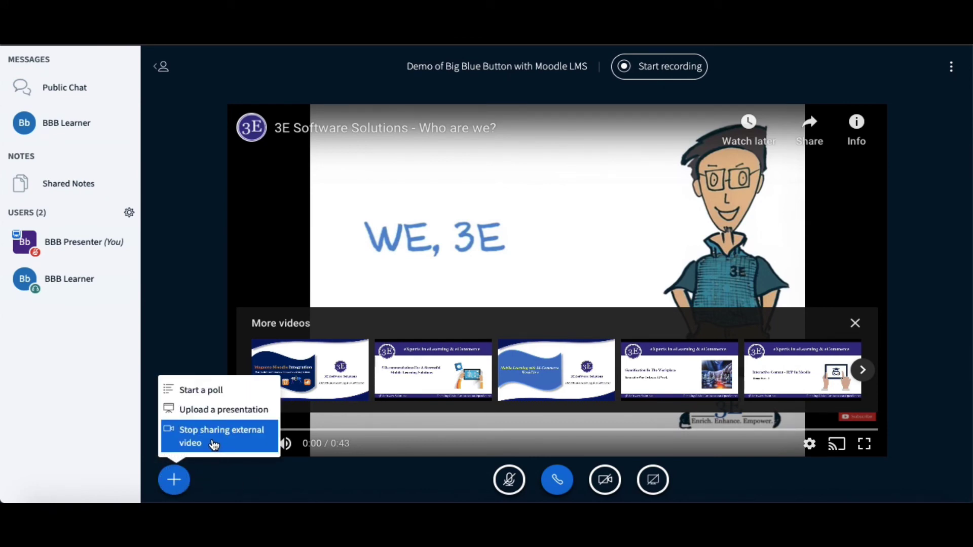
pyautogui.click(214, 446)
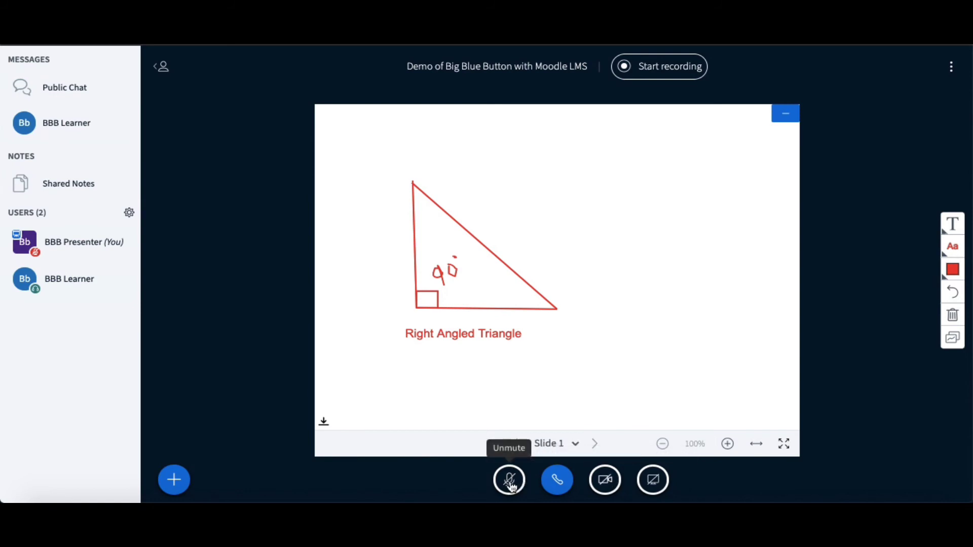
# - Share the presenter's entire screen with the meeting
pyautogui.click(655, 481)
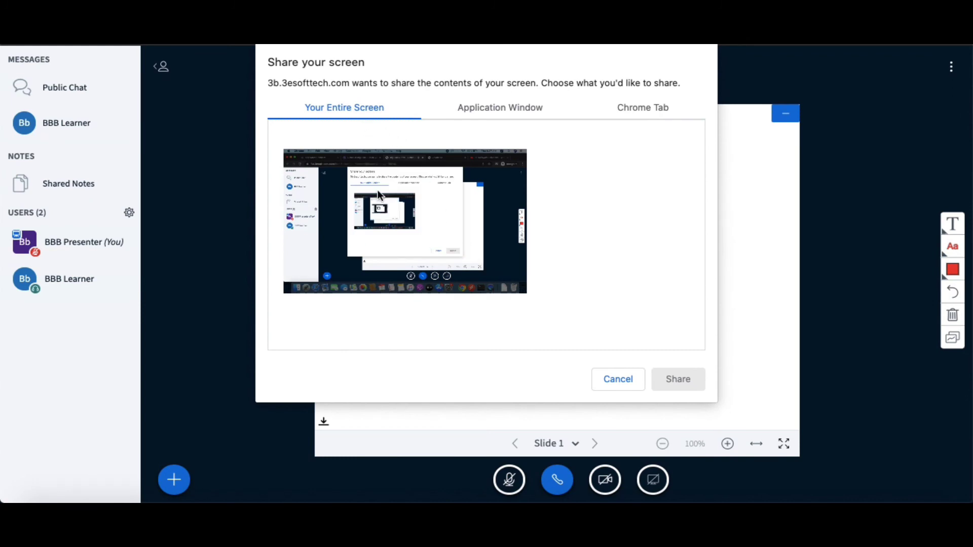
pyautogui.click(490, 115)
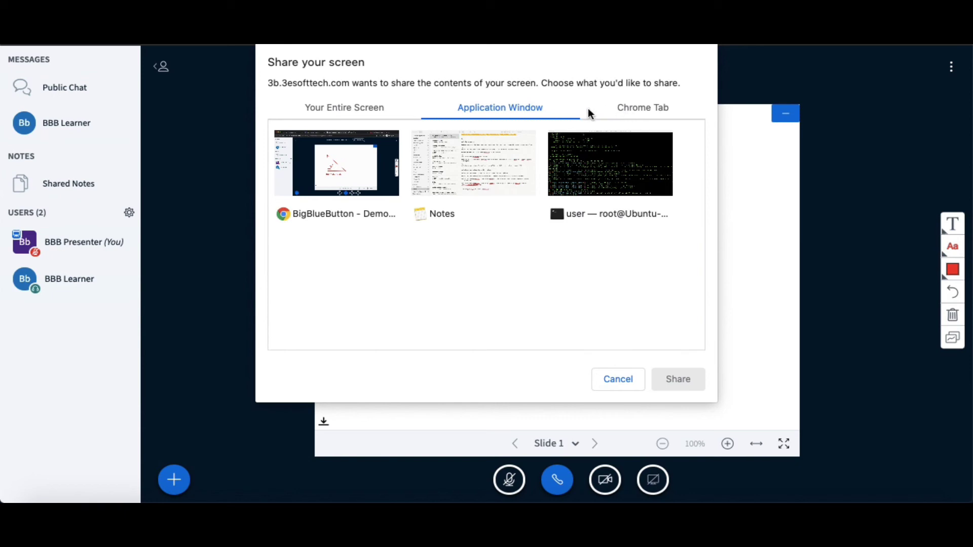
pyautogui.click(350, 108)
pyautogui.click(427, 239)
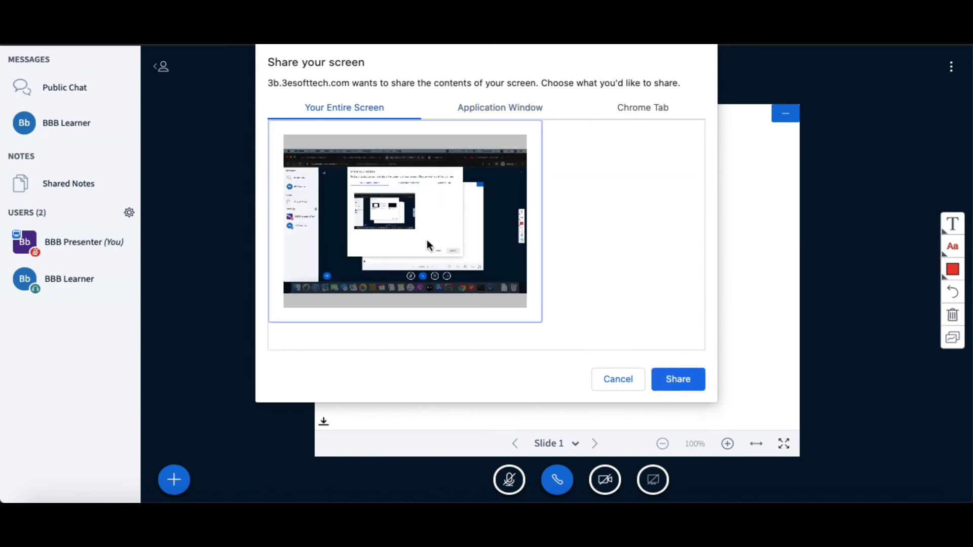
pyautogui.click(679, 381)
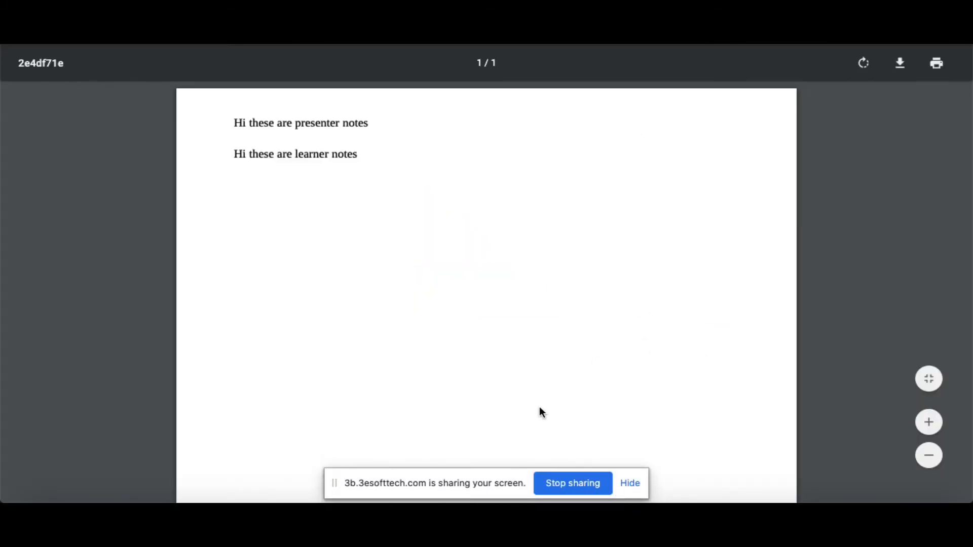
# - View the screen share in the learner's session, and stop sharing the presenter's screen
pyautogui.hotkey('ctrl', 'Right')
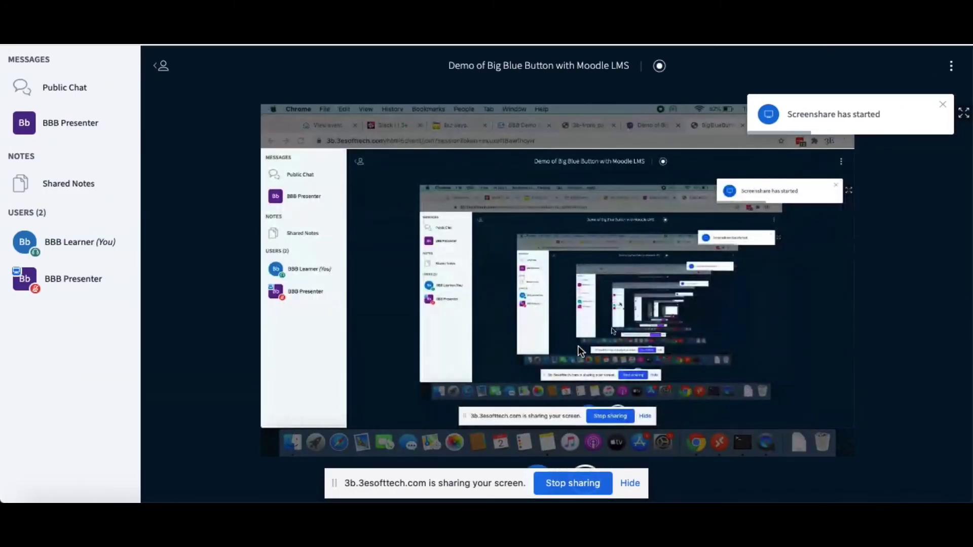
pyautogui.hotkey('ctrl', 'Left')
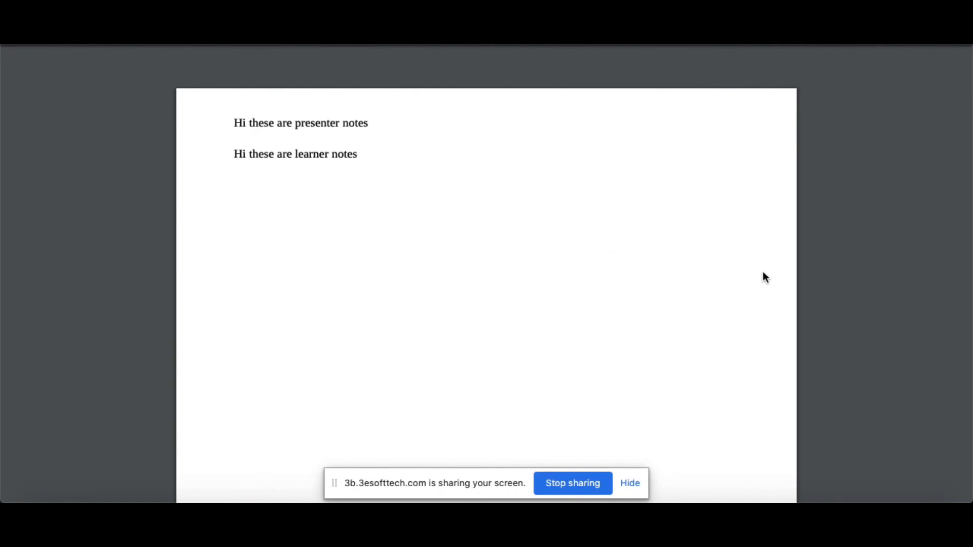
pyautogui.click(567, 483)
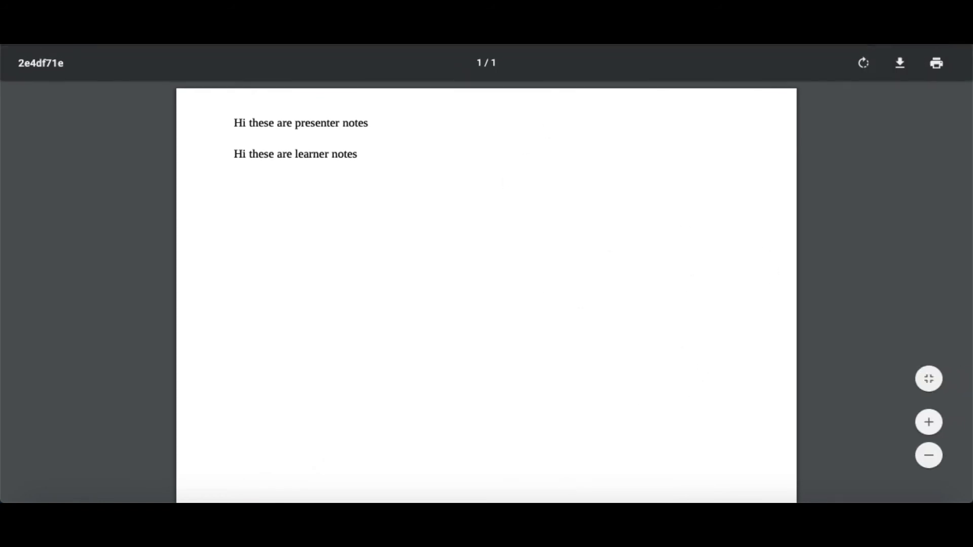
pyautogui.hotkey('alt', 'Tab')
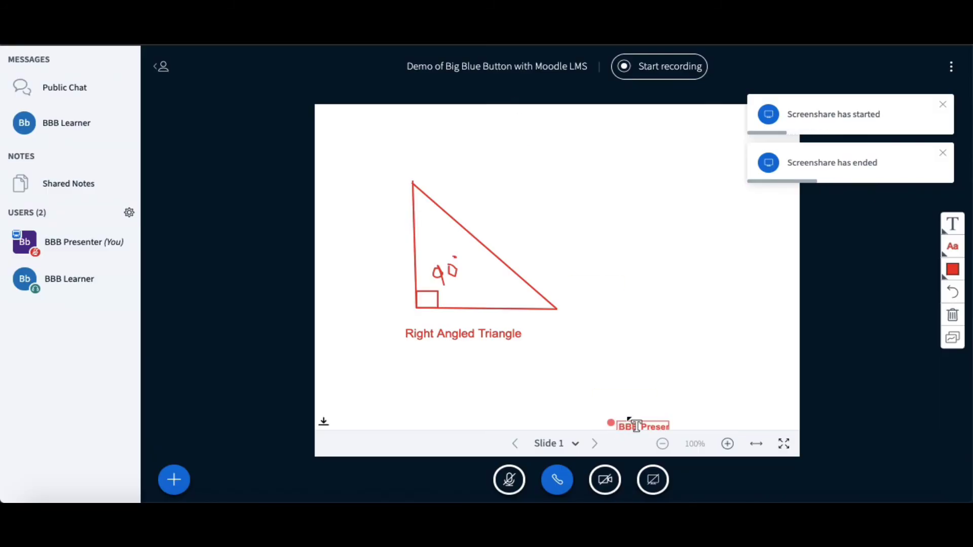
pyautogui.click(942, 106)
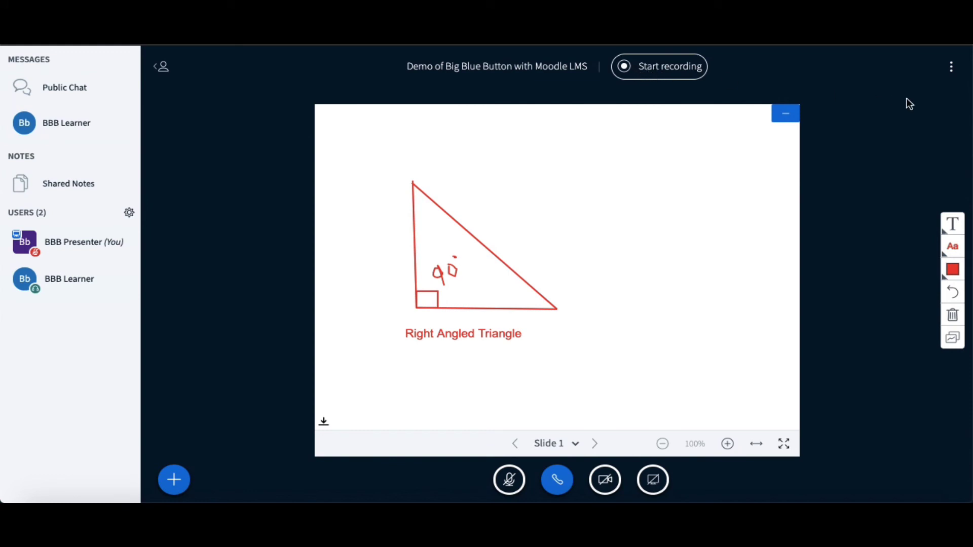
# - Compare the options for leaving or ending the meeting in the presenter's and learner's sessions
pyautogui.click(951, 68)
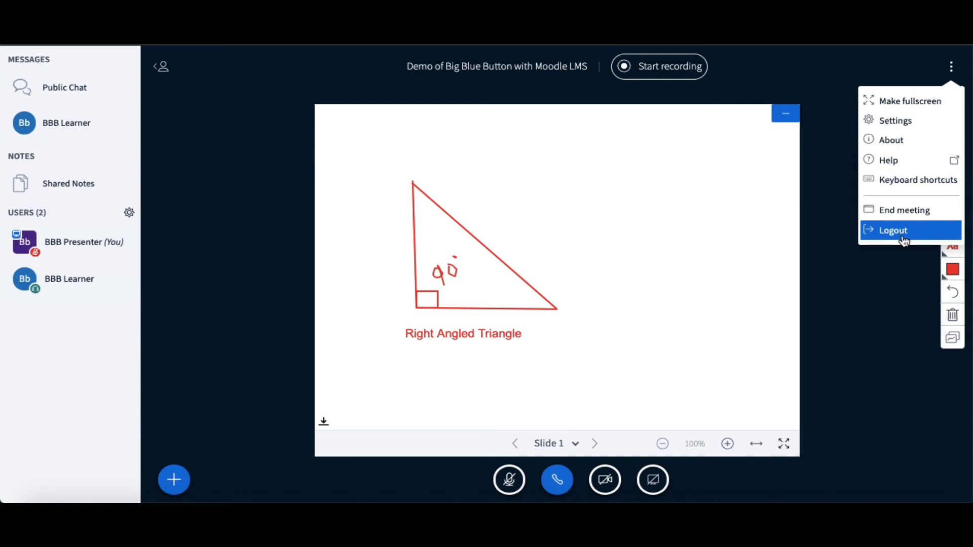
pyautogui.click(900, 301)
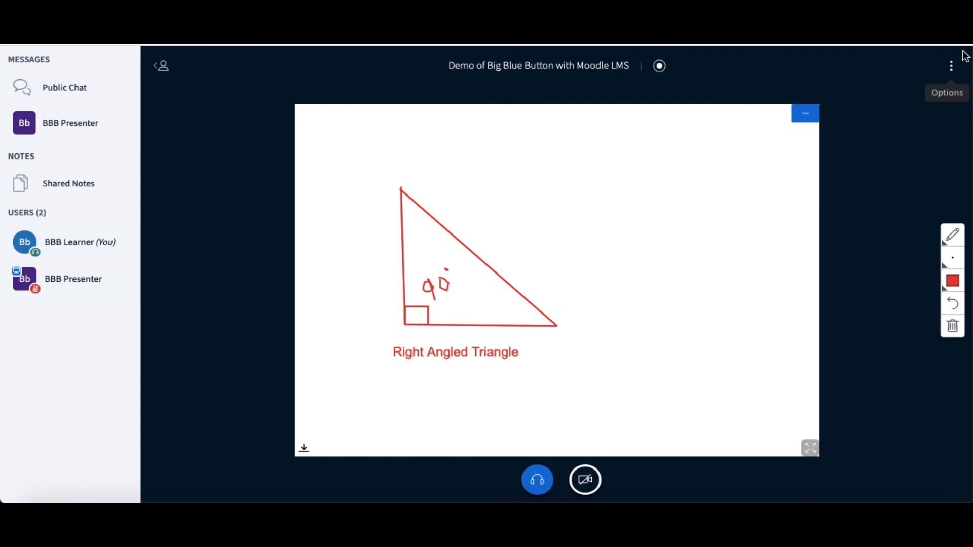
pyautogui.click(954, 66)
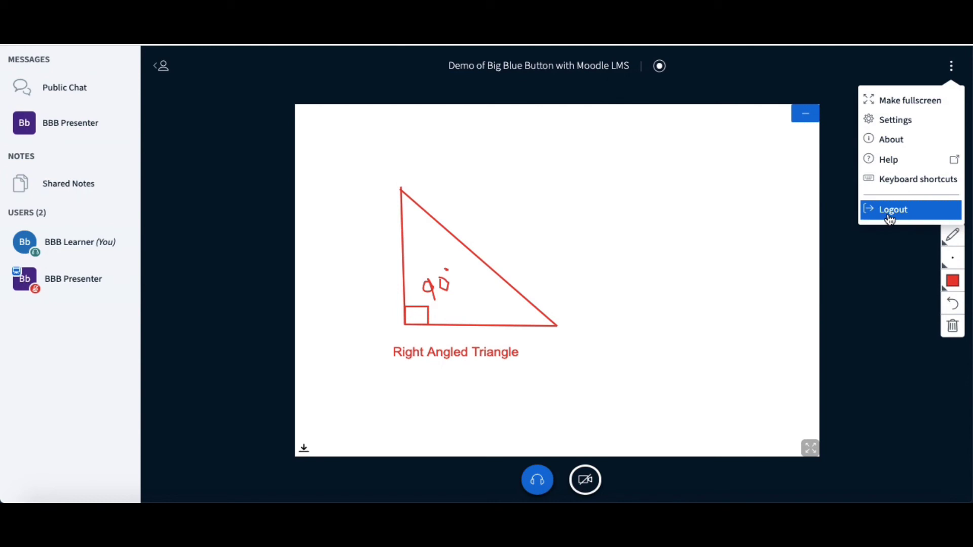
pyautogui.click(890, 298)
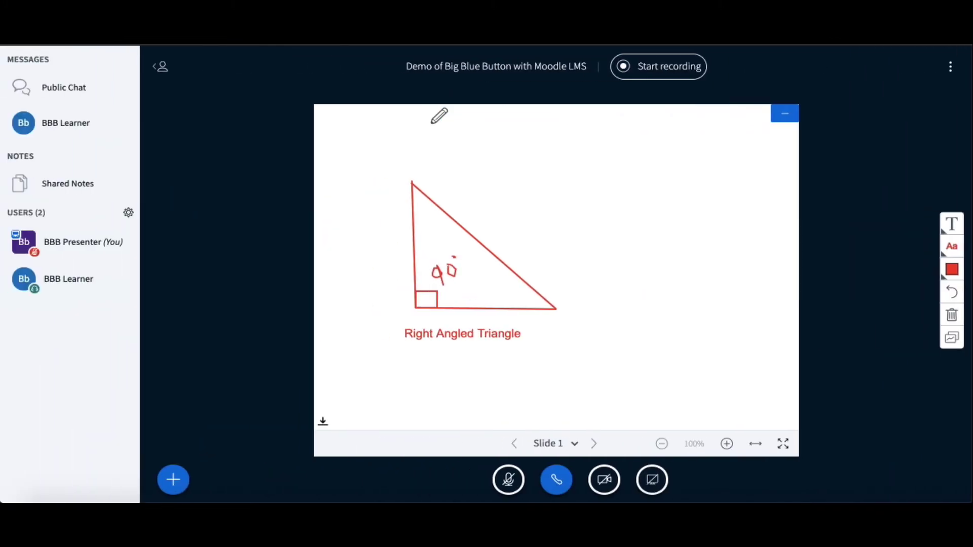
pyautogui.click(432, 124)
pyautogui.write('BBB Preser')
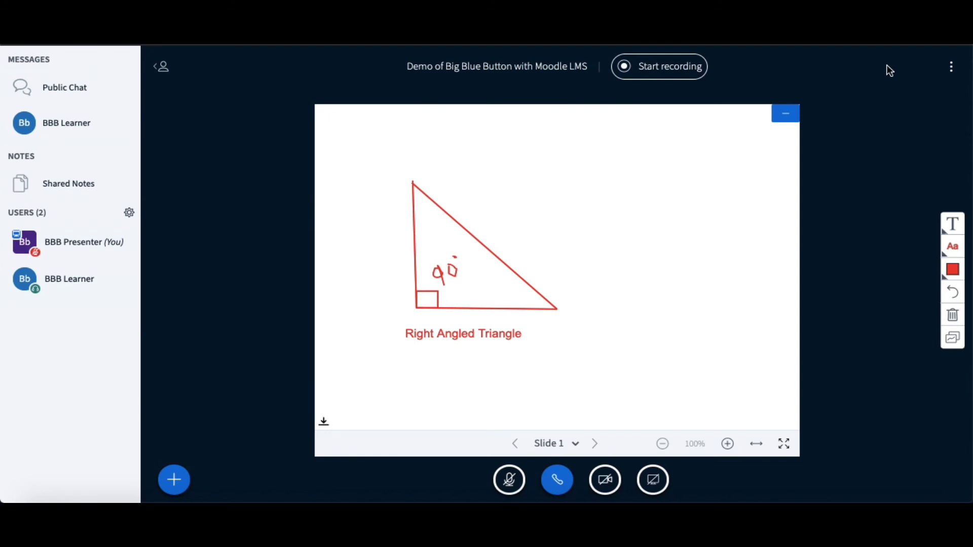
pyautogui.hotkey('ctrl', 'Right')
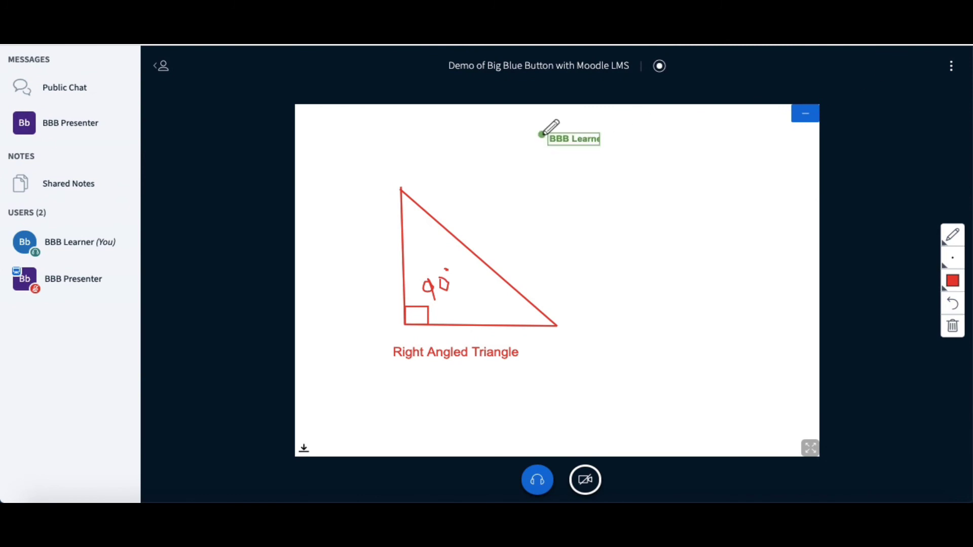
pyautogui.hotkey('ctrl', 'Left')
# - End the meeting from the presenter's session and return to its Moodle activity page
pyautogui.click(953, 73)
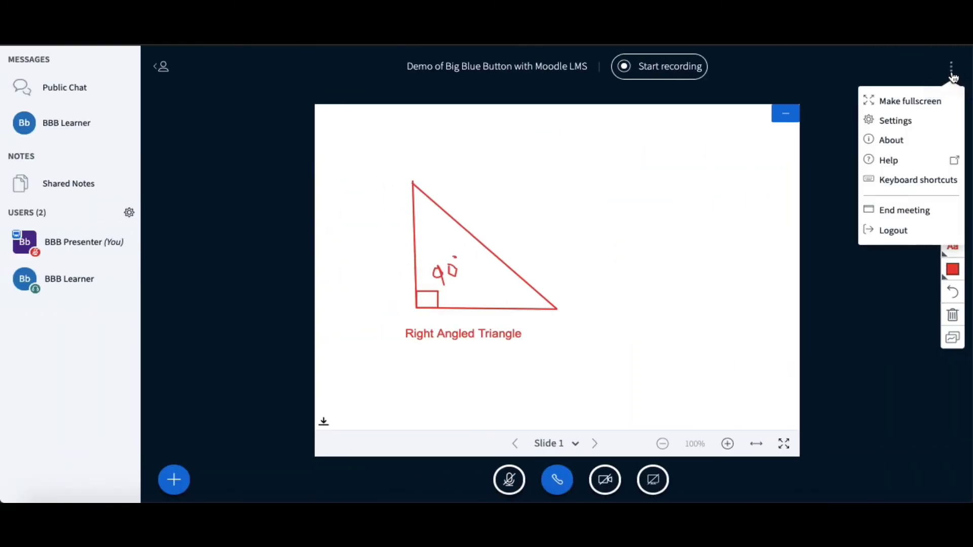
pyautogui.click(923, 210)
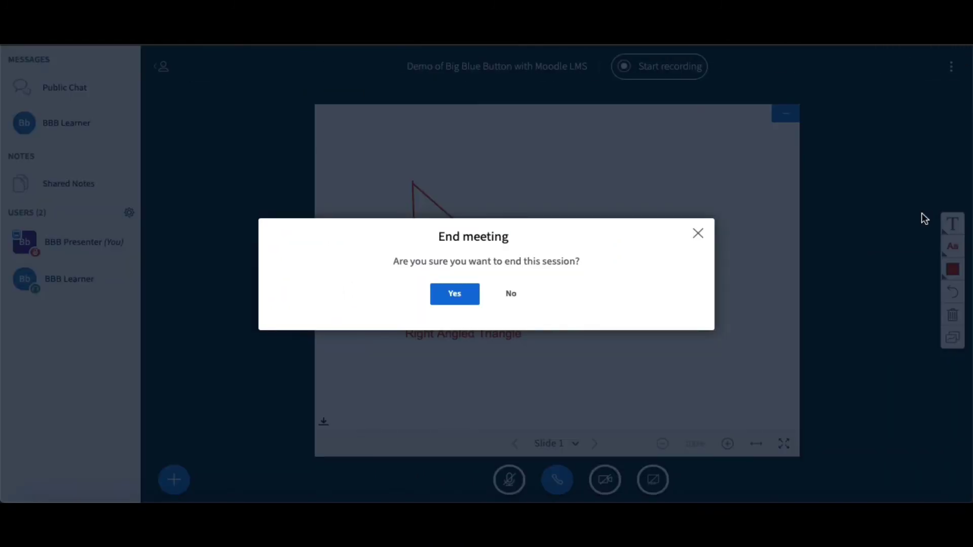
pyautogui.click(445, 294)
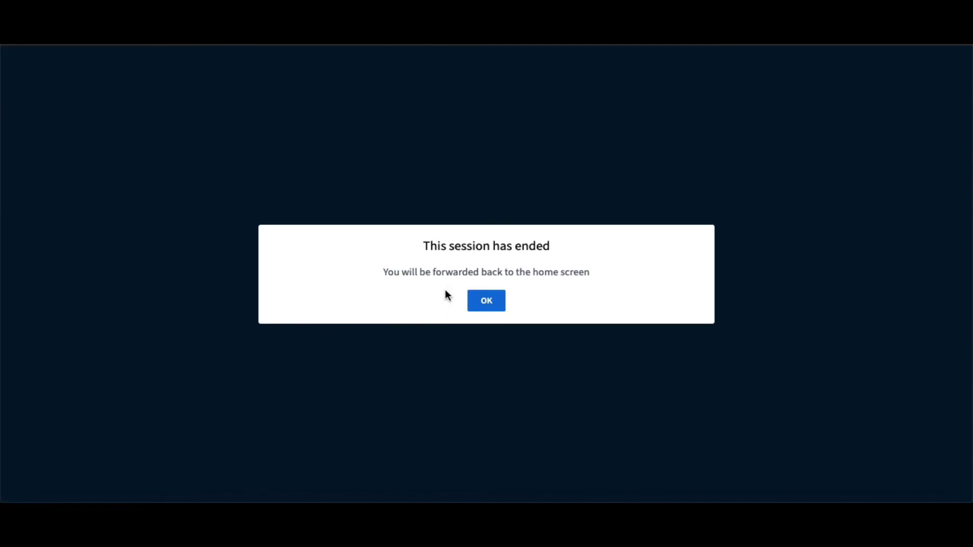
pyautogui.click(492, 307)
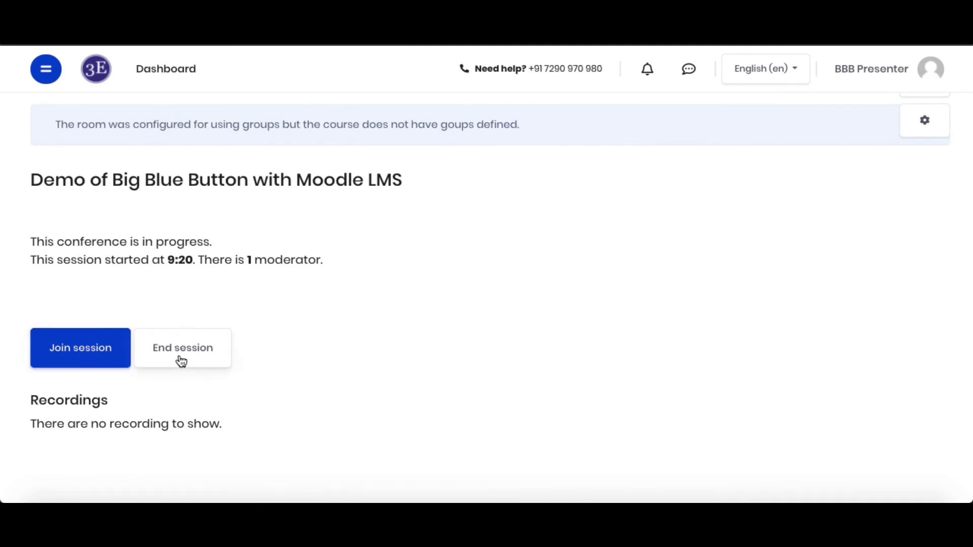
# - End the session on the presenter's Moodle activity page and acknowledge the ended session on the learner's side
pyautogui.click(182, 361)
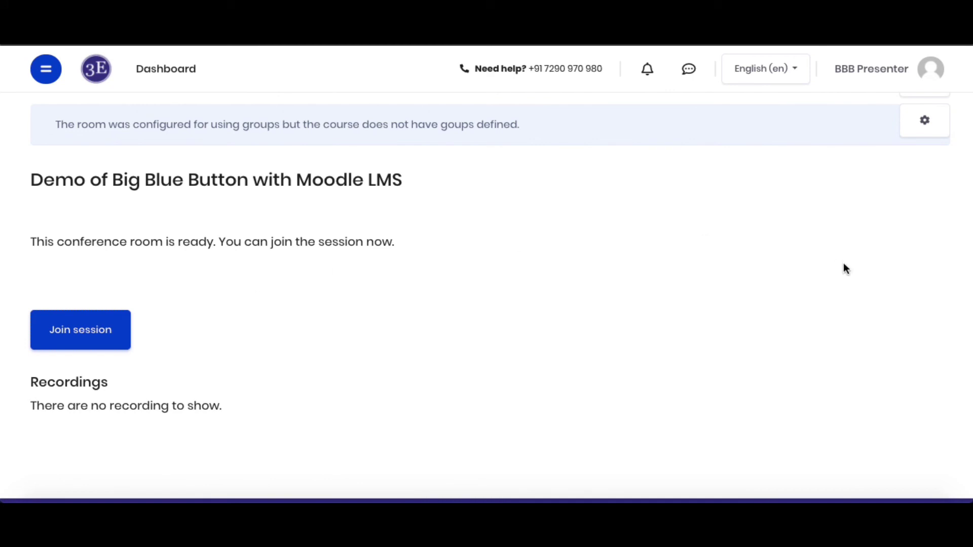
pyautogui.scroll(3, 798, 220)
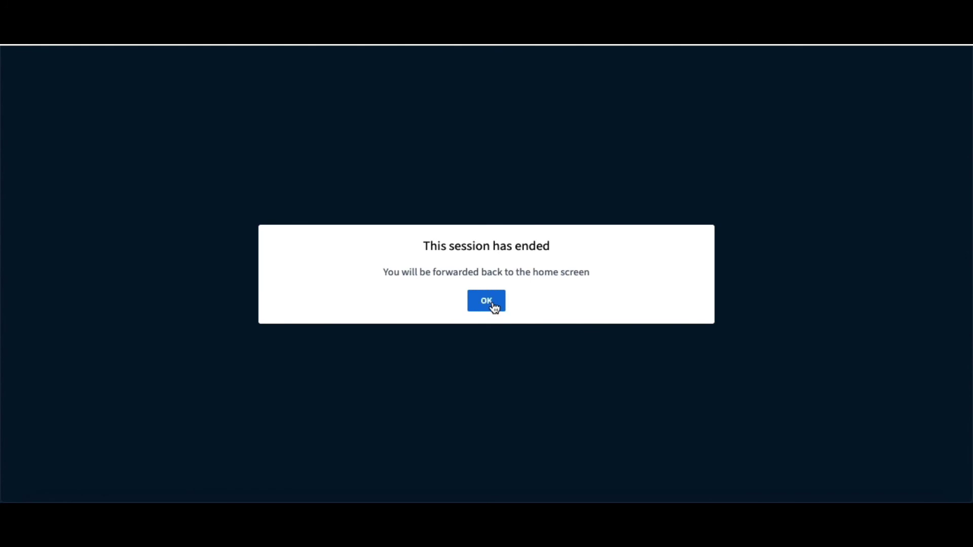
pyautogui.click(494, 307)
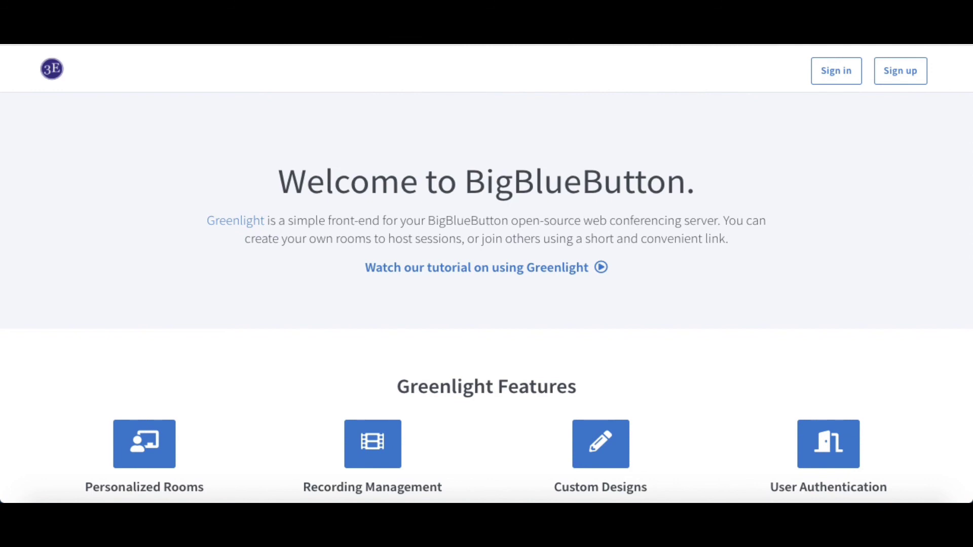
# - Sign in to Greenlight with the saved administrator account, filling in its e-mail and account password
pyautogui.click(837, 73)
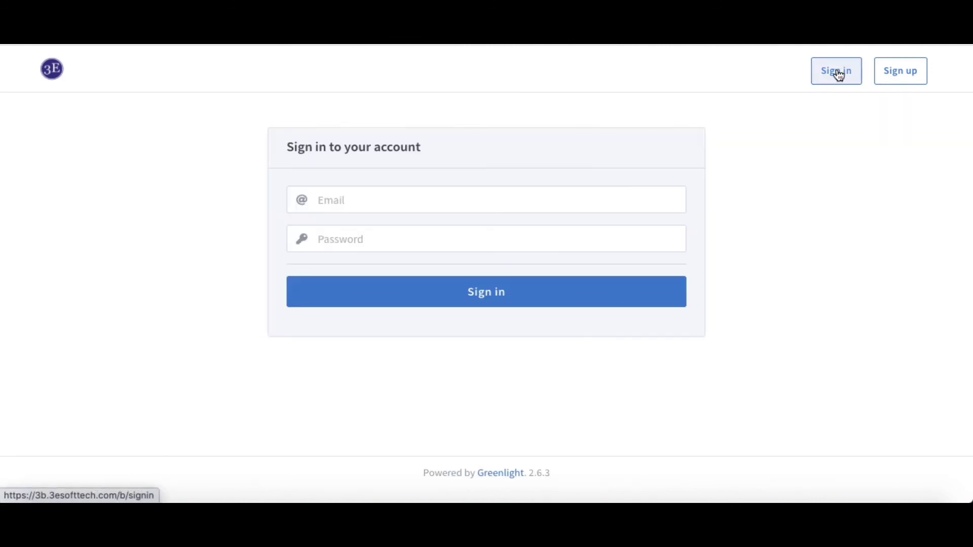
pyautogui.click(489, 203)
pyautogui.hotkey('ctrl', 'a')
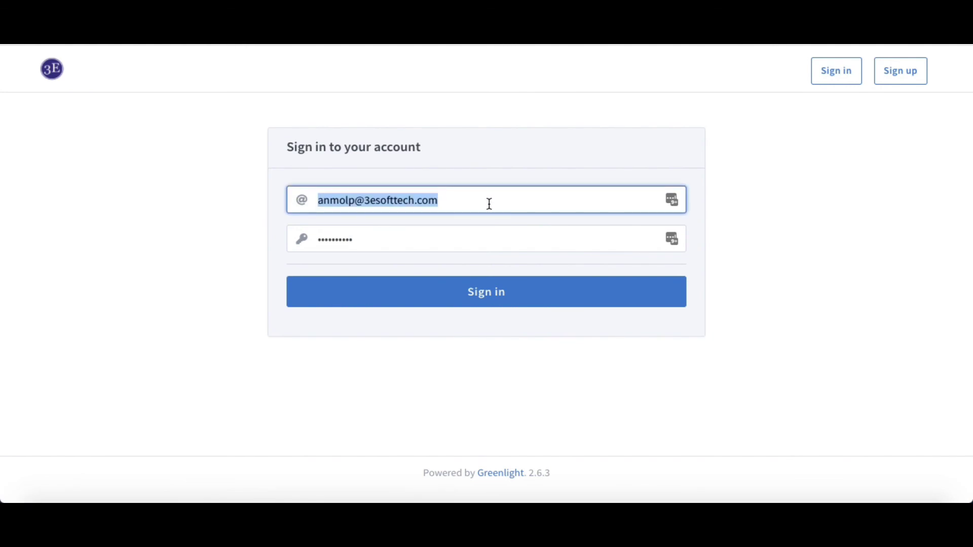
pyautogui.click(672, 202)
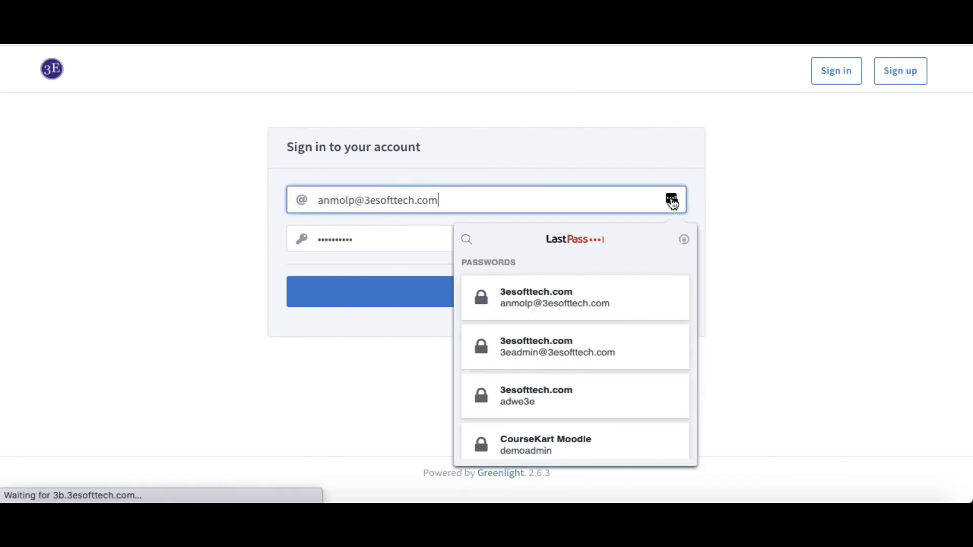
pyautogui.click(562, 348)
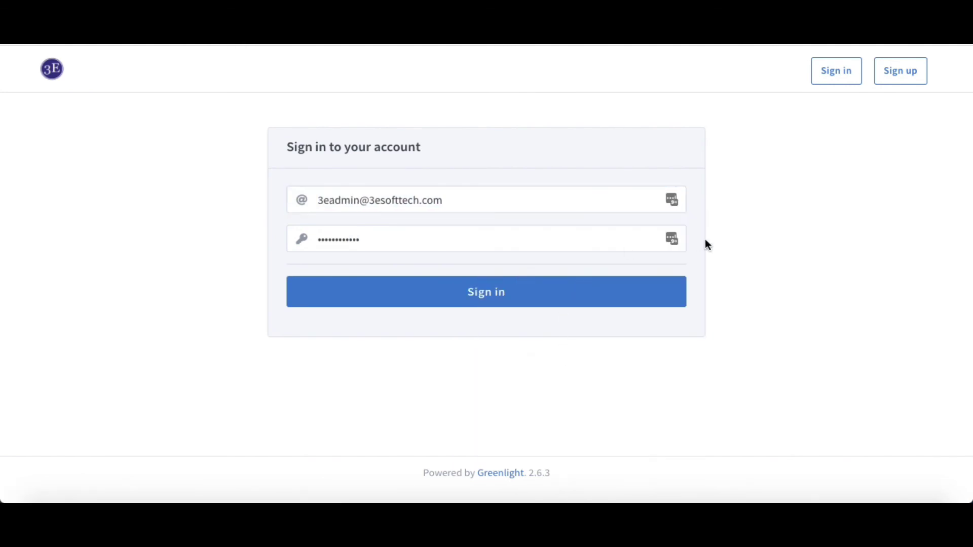
pyautogui.click(674, 246)
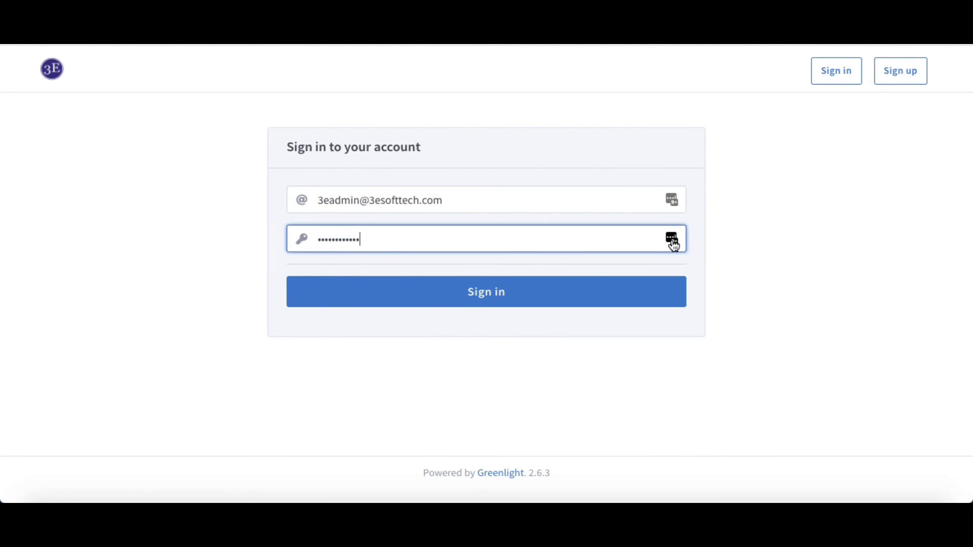
pyautogui.click(673, 240)
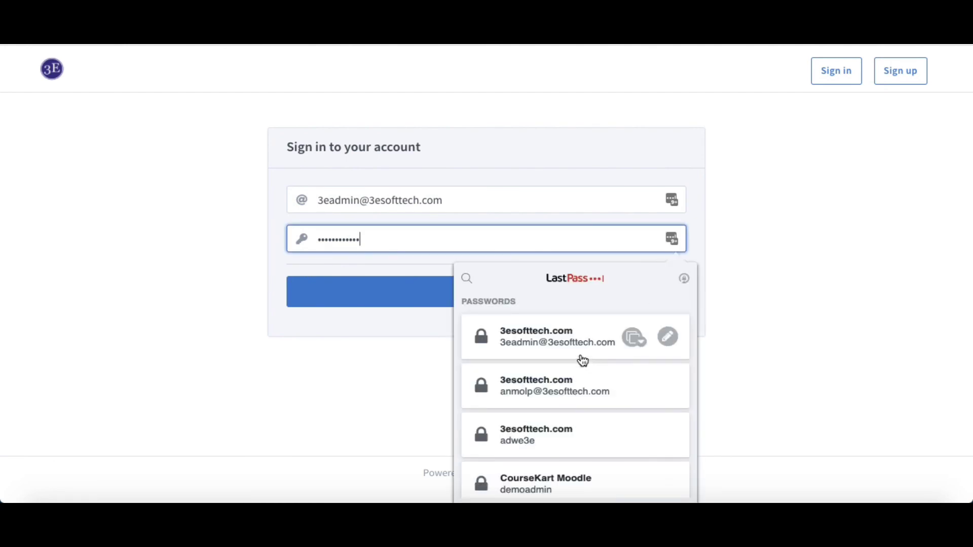
pyautogui.click(570, 344)
pyautogui.click(518, 301)
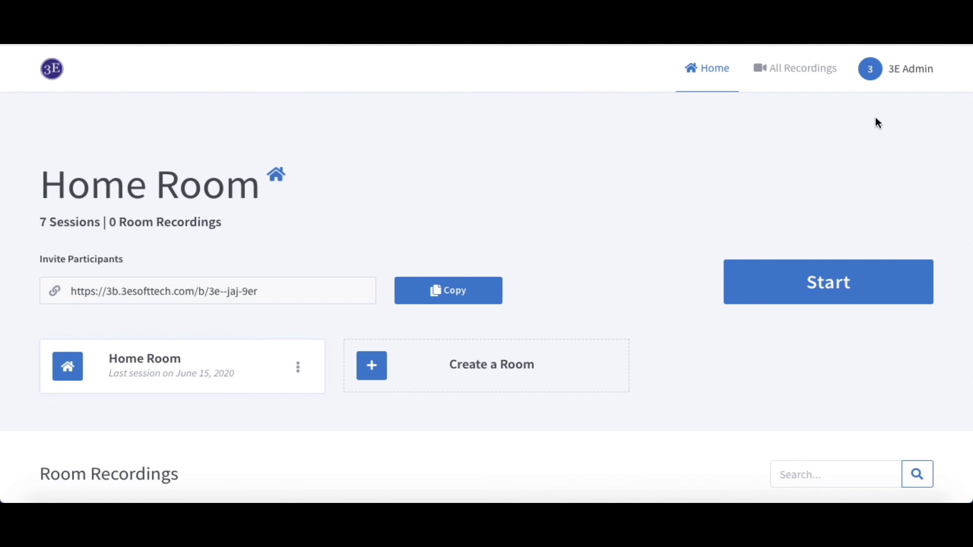
# - Open the Organization settings and look through the list of active users
pyautogui.click(880, 75)
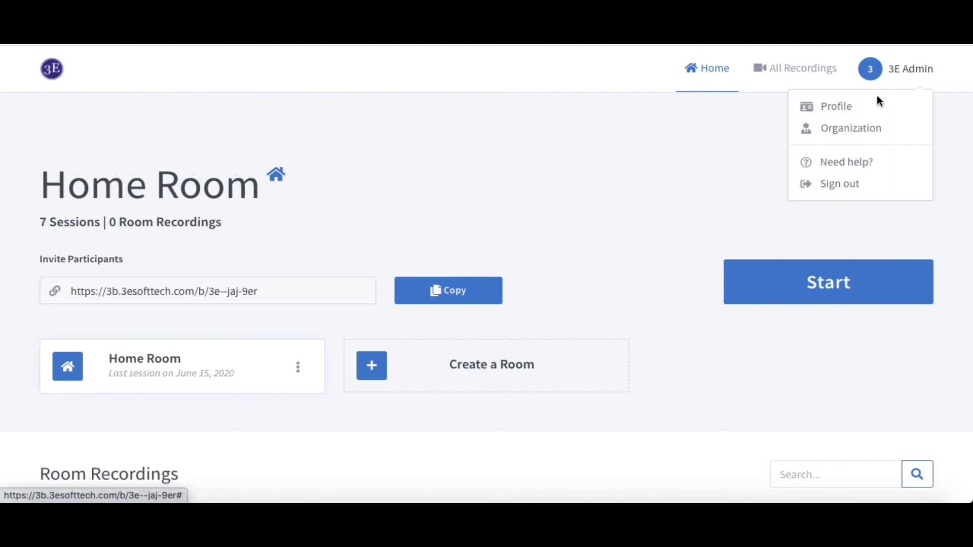
pyautogui.click(870, 130)
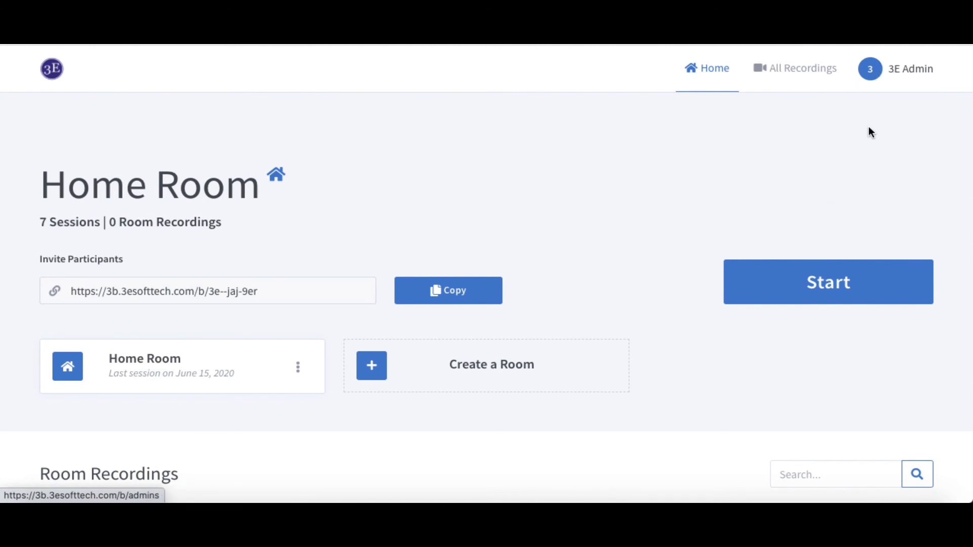
pyautogui.scroll(-10, 417, 365)
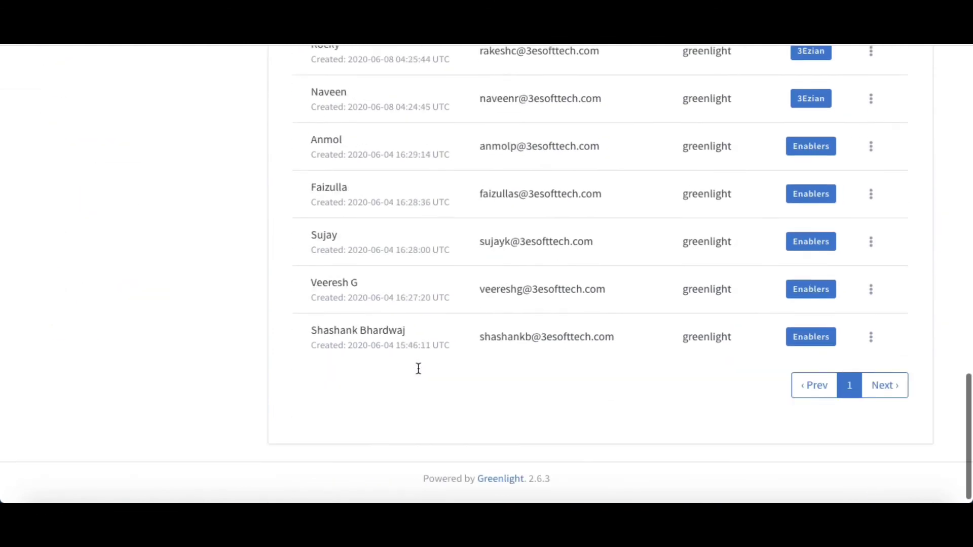
pyautogui.scroll(10, 418, 368)
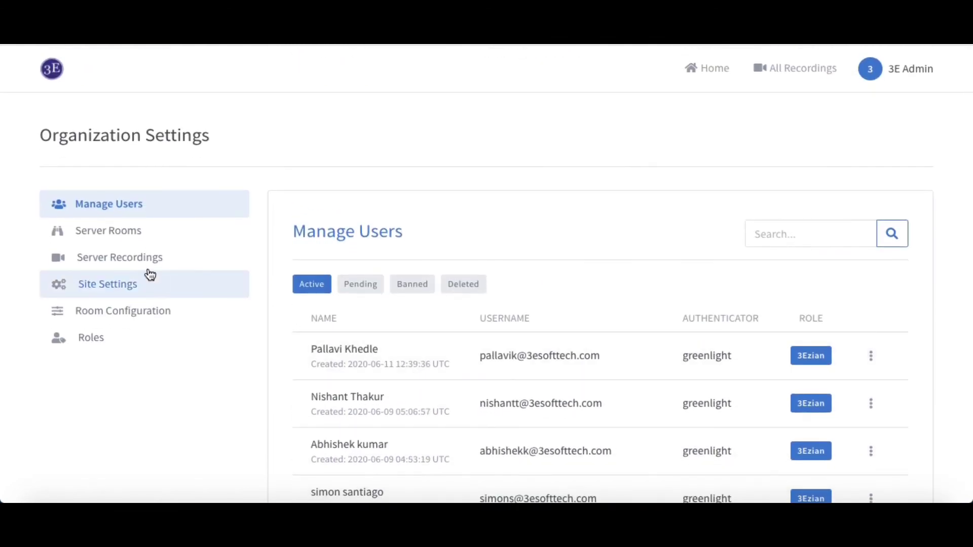
# - Look through the organization's server rooms and server recordings
pyautogui.click(130, 232)
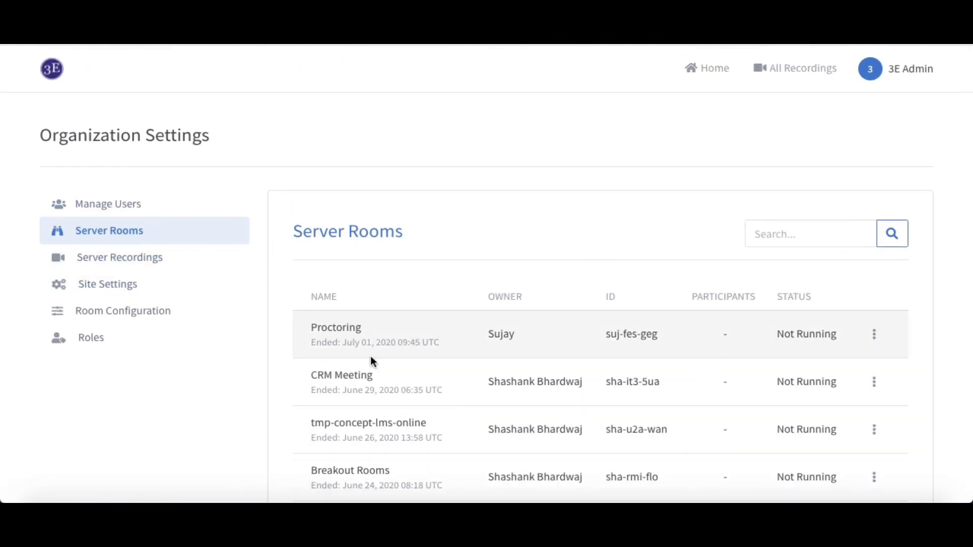
pyautogui.scroll(-10, 371, 362)
pyautogui.scroll(10, 372, 363)
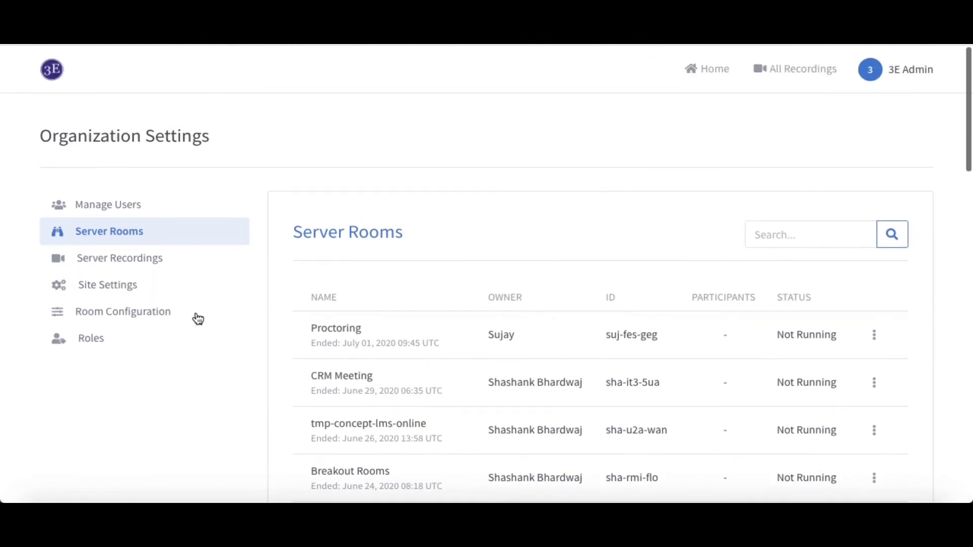
pyautogui.click(148, 265)
pyautogui.scroll(-3, 475, 418)
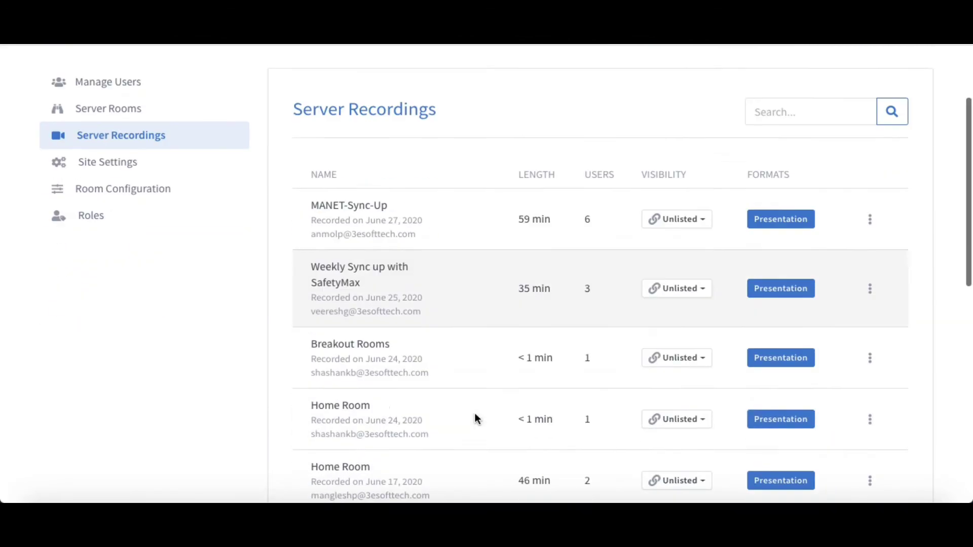
pyautogui.scroll(-10, 475, 418)
pyautogui.scroll(15, 475, 417)
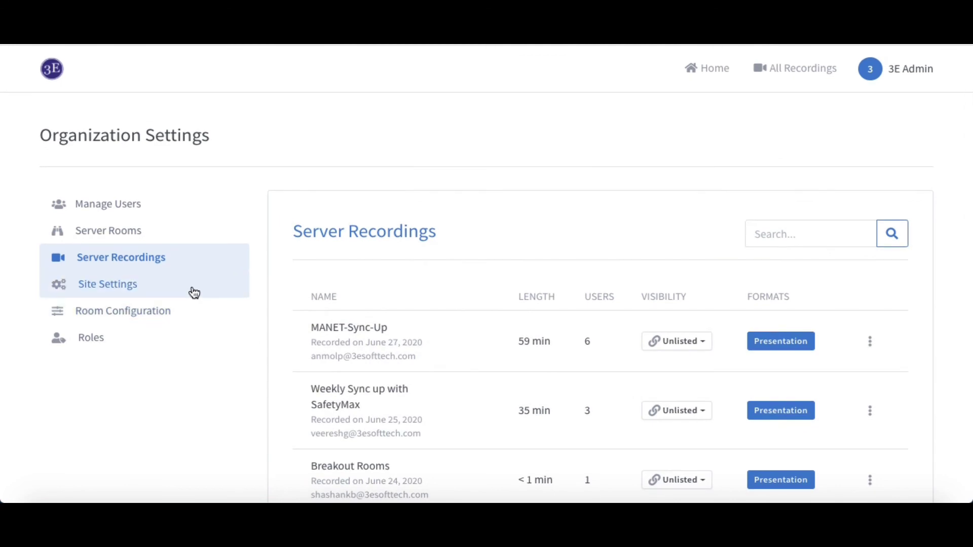
# - Examine the Site Settings for branding image, legal and privacy links, primary colour, registration method, room authentication, room sharing and recording visibility
pyautogui.click(192, 291)
pyautogui.scroll(-3, 496, 389)
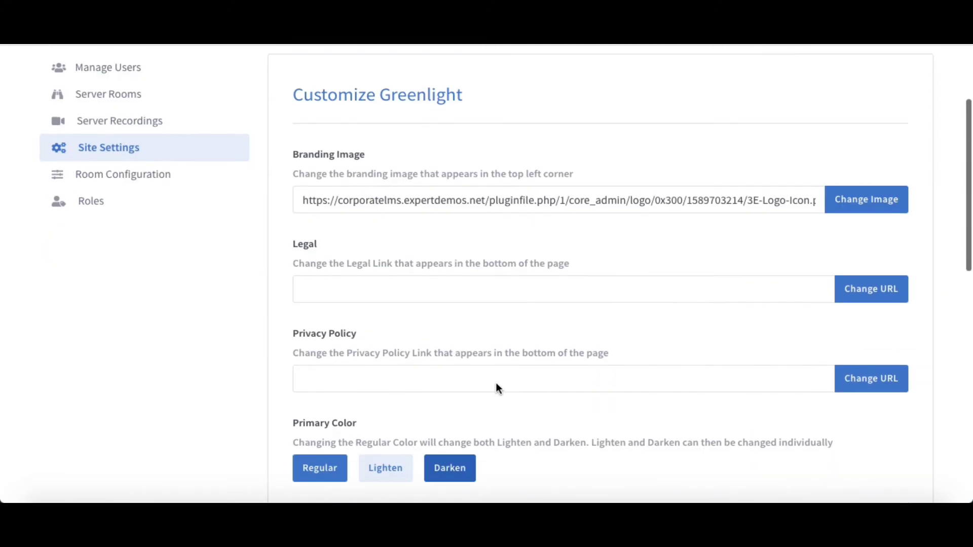
pyautogui.scroll(-2, 496, 384)
pyautogui.scroll(-3, 496, 385)
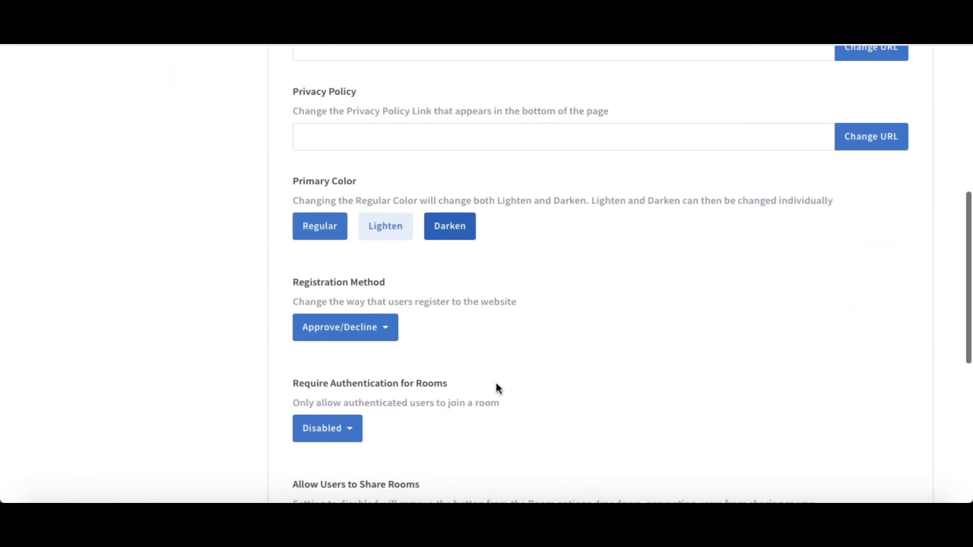
pyautogui.scroll(3, 497, 385)
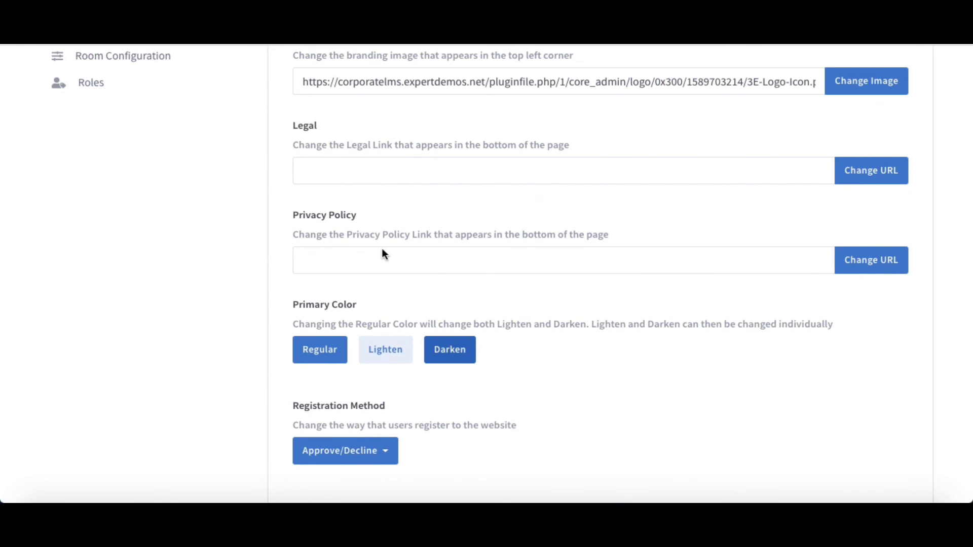
pyautogui.scroll(-4, 638, 399)
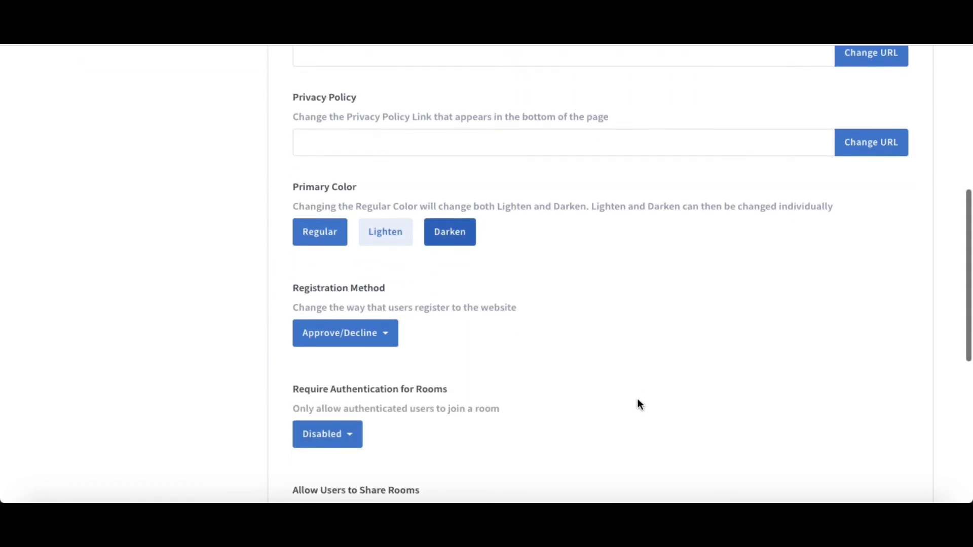
pyautogui.scroll(-5, 637, 398)
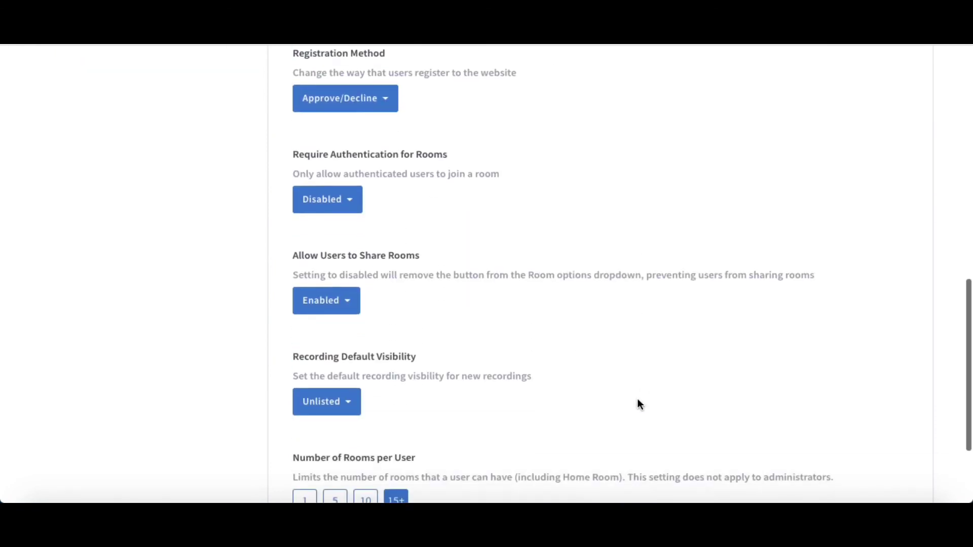
pyautogui.scroll(10, 637, 399)
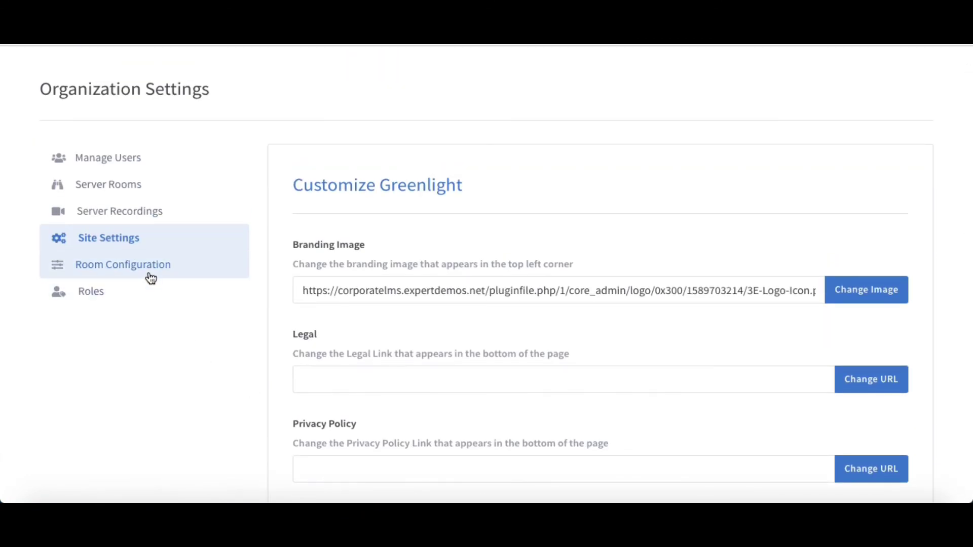
# - Examine the Room Configuration options and the Roles settings, and return to the user management list
pyautogui.click(149, 274)
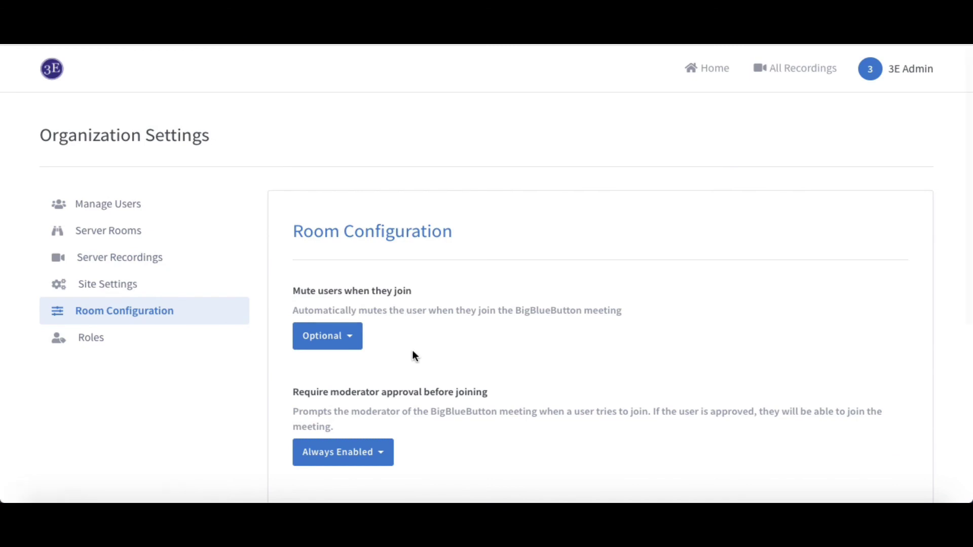
pyautogui.scroll(-3, 412, 355)
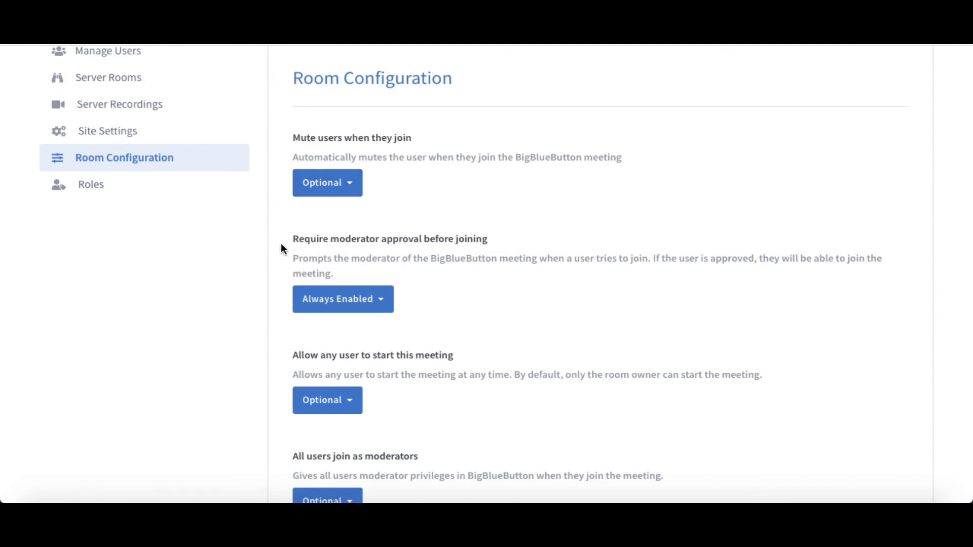
pyautogui.scroll(-3, 452, 404)
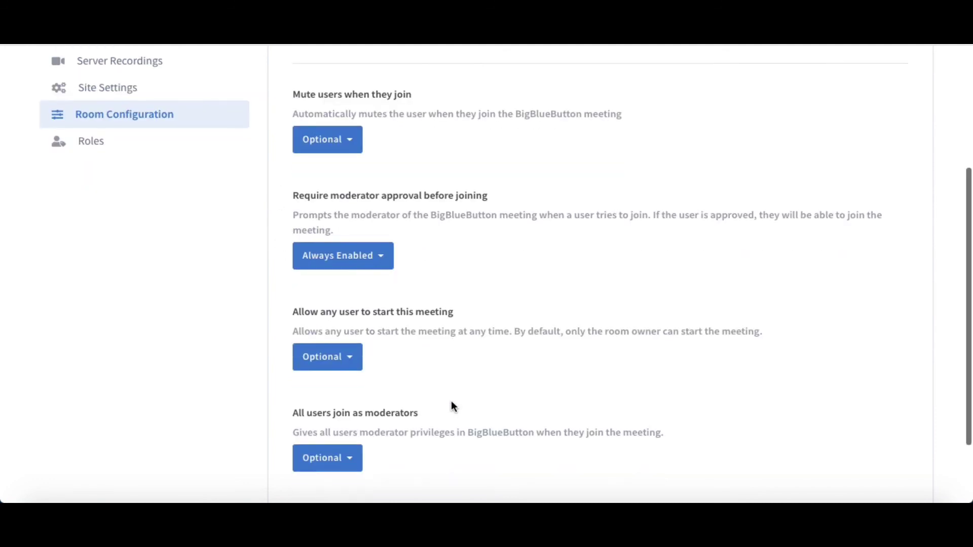
pyautogui.scroll(3, 451, 403)
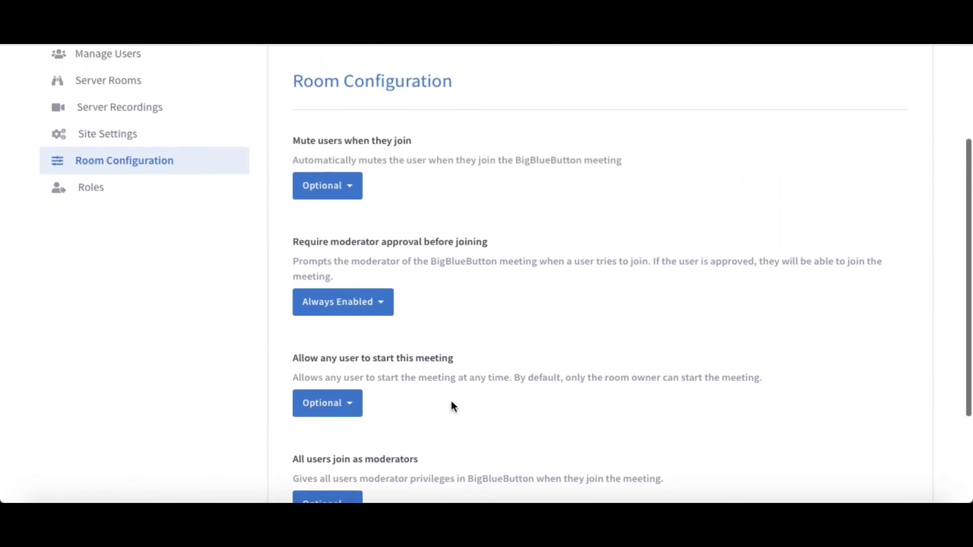
pyautogui.click(148, 190)
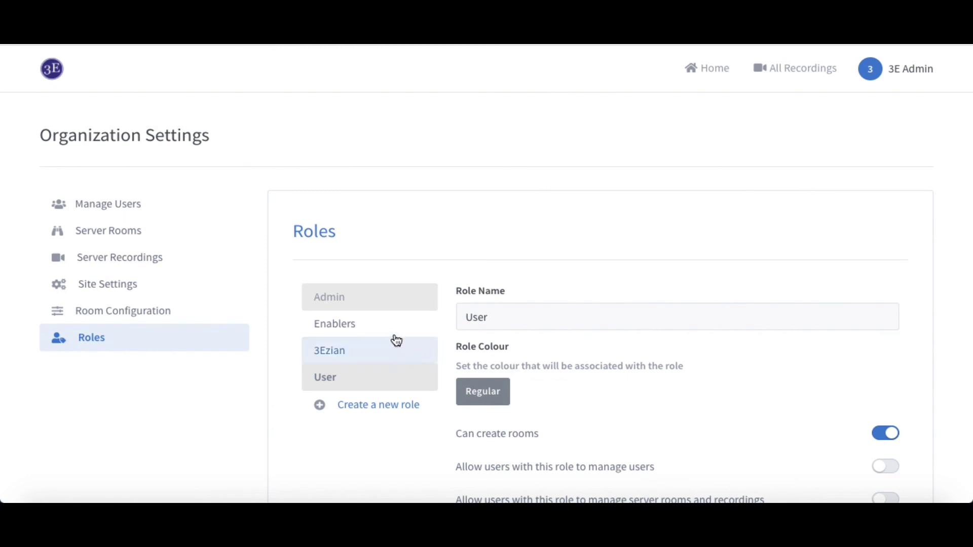
pyautogui.click(139, 215)
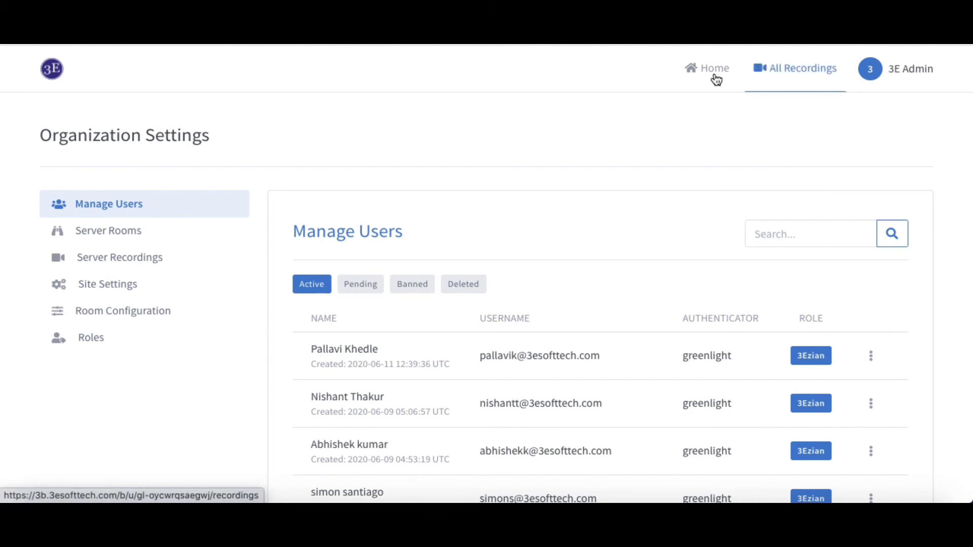
# - Go back to the home page and create a new room named BBB Demo
pyautogui.click(698, 71)
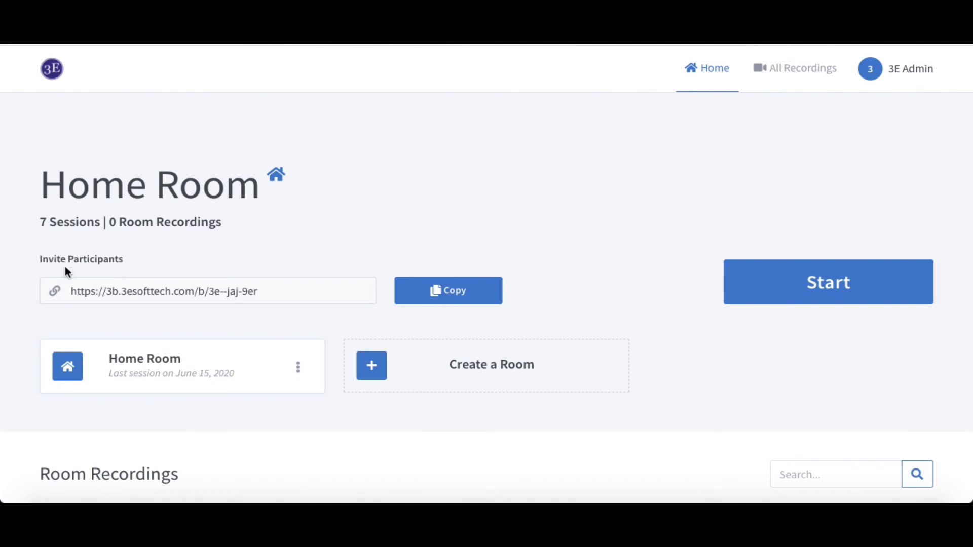
pyautogui.moveTo(263, 293); pyautogui.dragTo(66, 289)
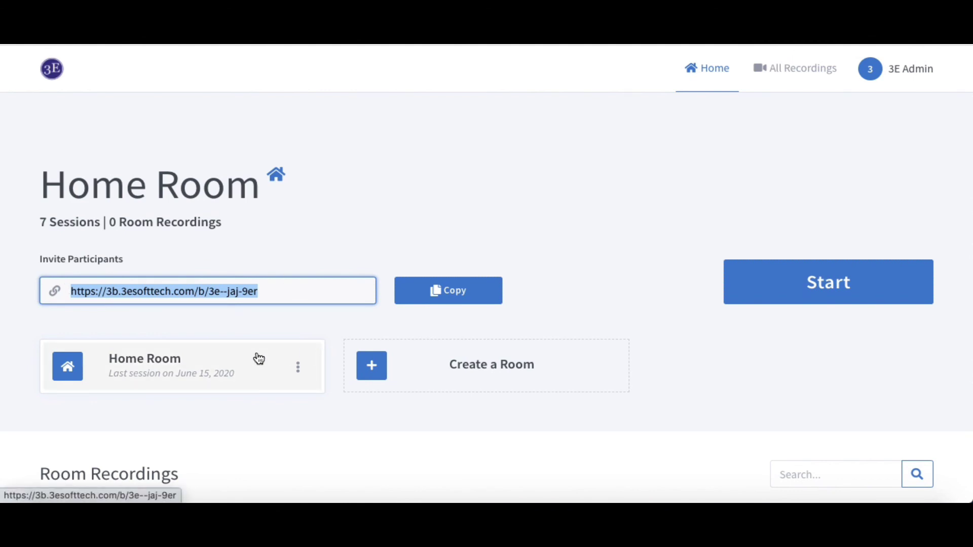
pyautogui.click(454, 377)
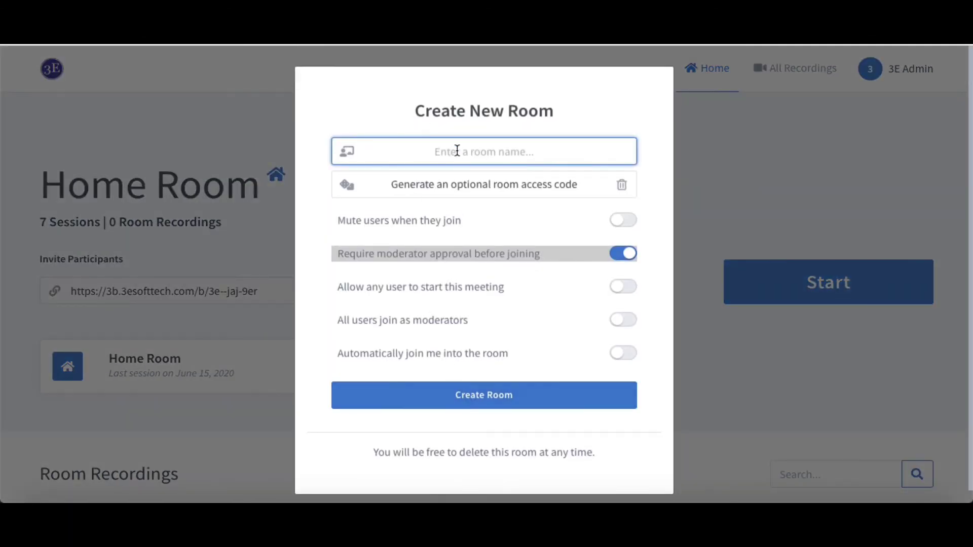
pyautogui.write('BBB Demo')
pyautogui.click(499, 403)
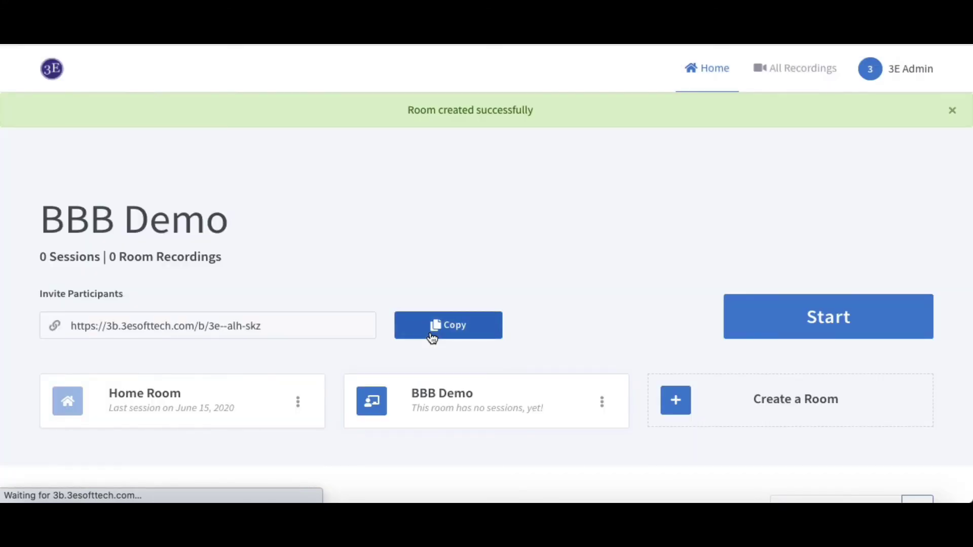
# - View the BBB Demo room's page and compare it with the Home Room's session and recording details
pyautogui.scroll(-2, 524, 443)
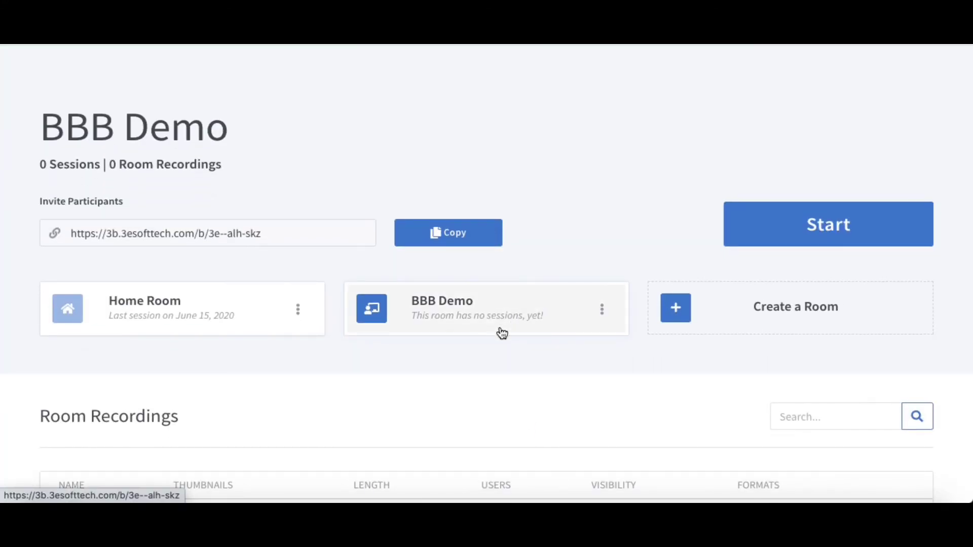
pyautogui.scroll(1, 500, 330)
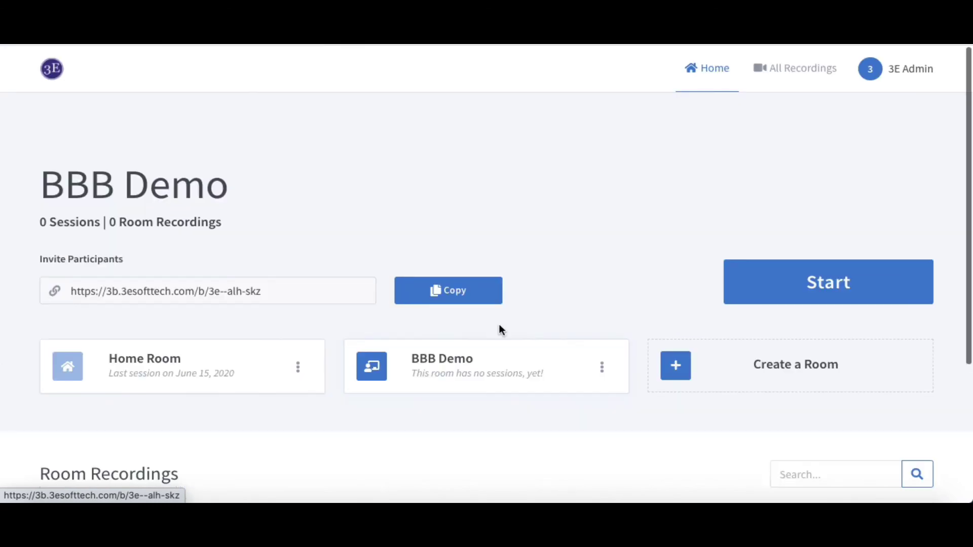
pyautogui.click(200, 376)
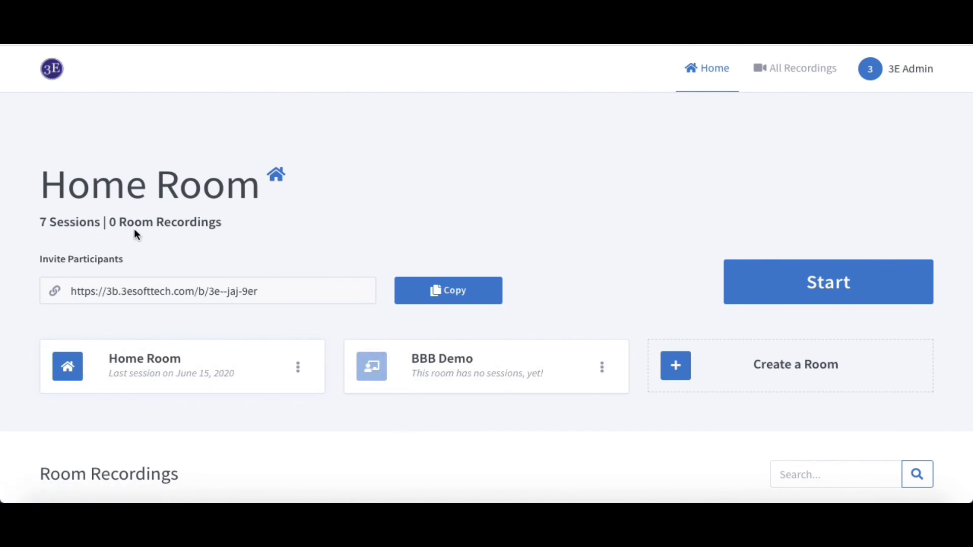
# - Copy the BBB Demo room's invitation link and start its meeting
pyautogui.click(495, 381)
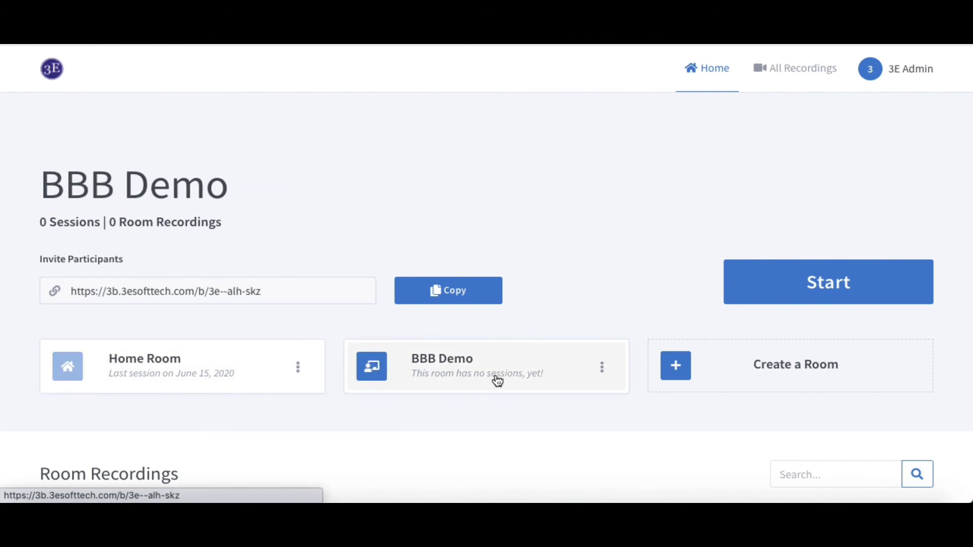
pyautogui.click(404, 295)
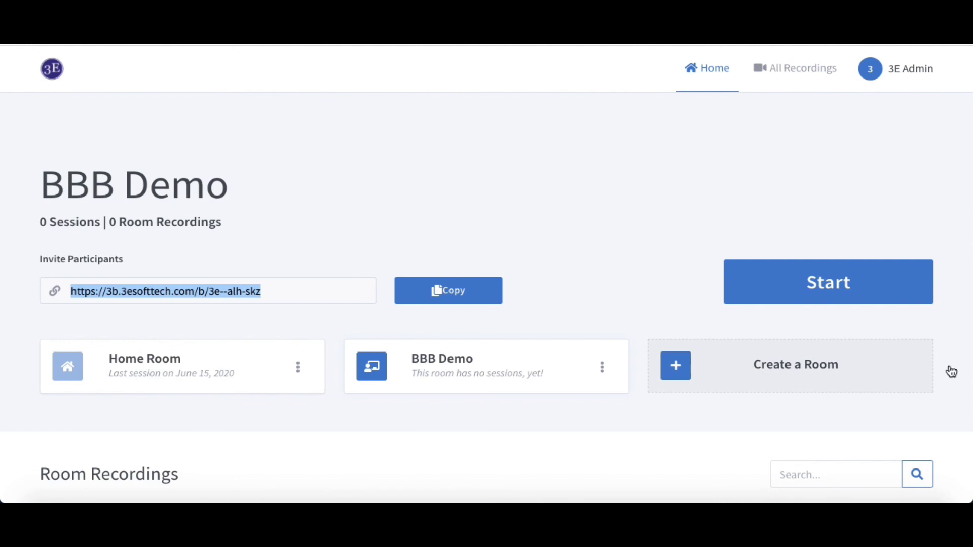
pyautogui.click(819, 288)
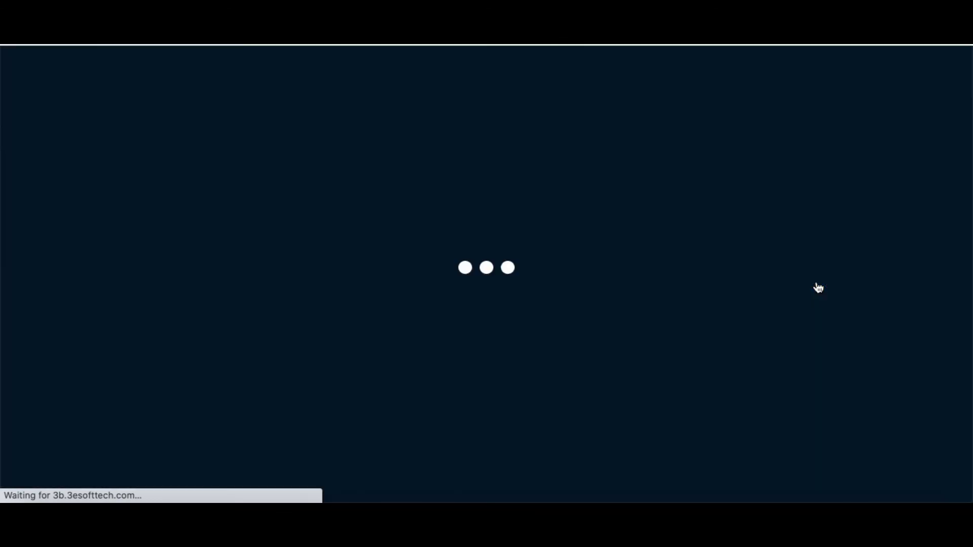